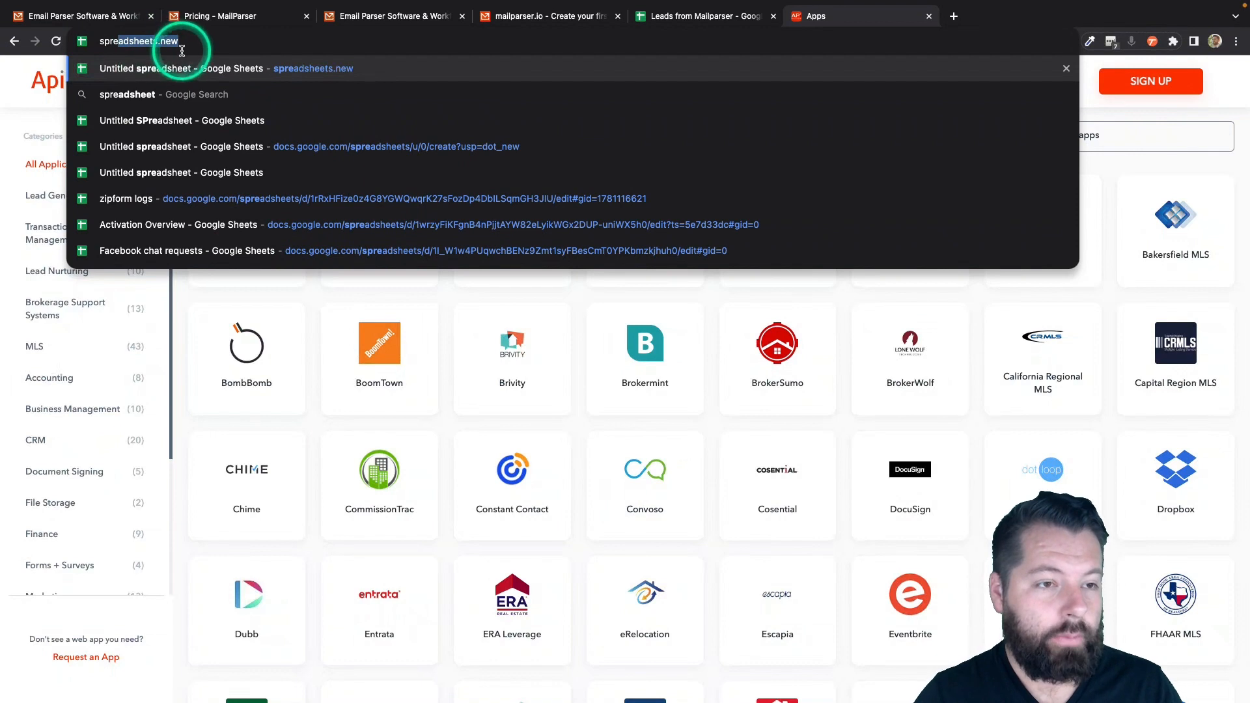
Create a new blank Google Sheets spreadsheet by opening the address spreadsheets.new
text(adshee)
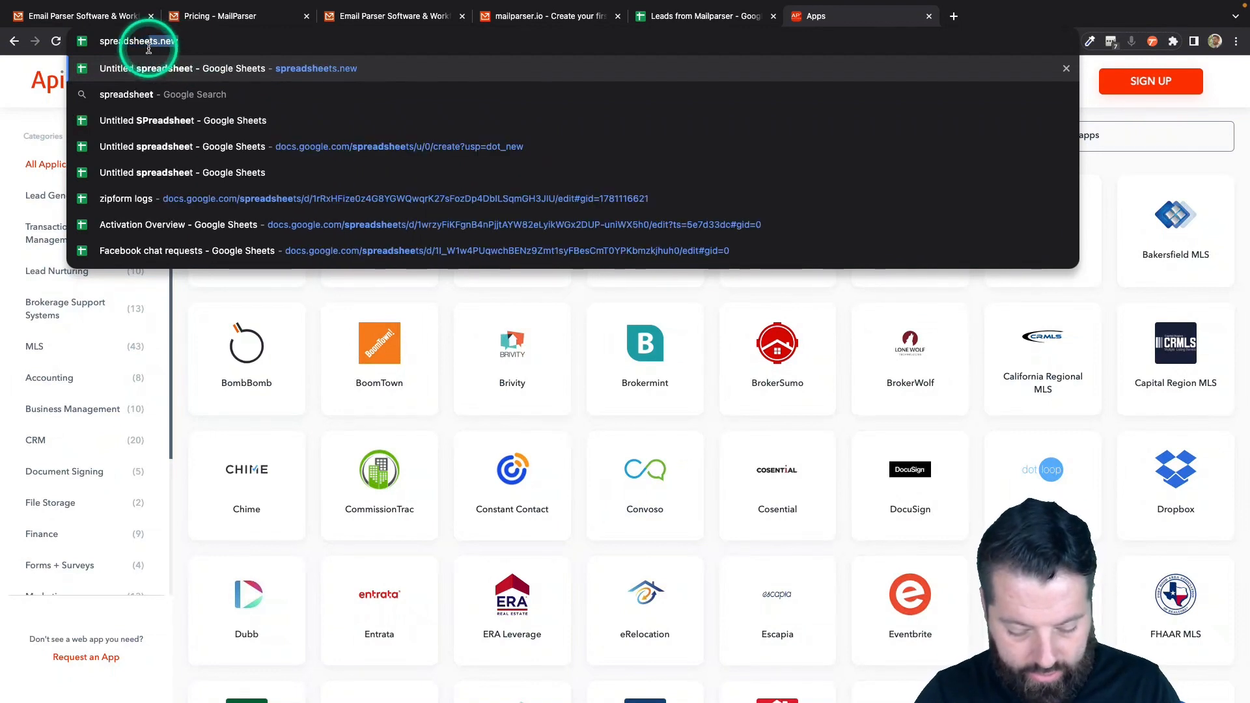
text(ts.new)
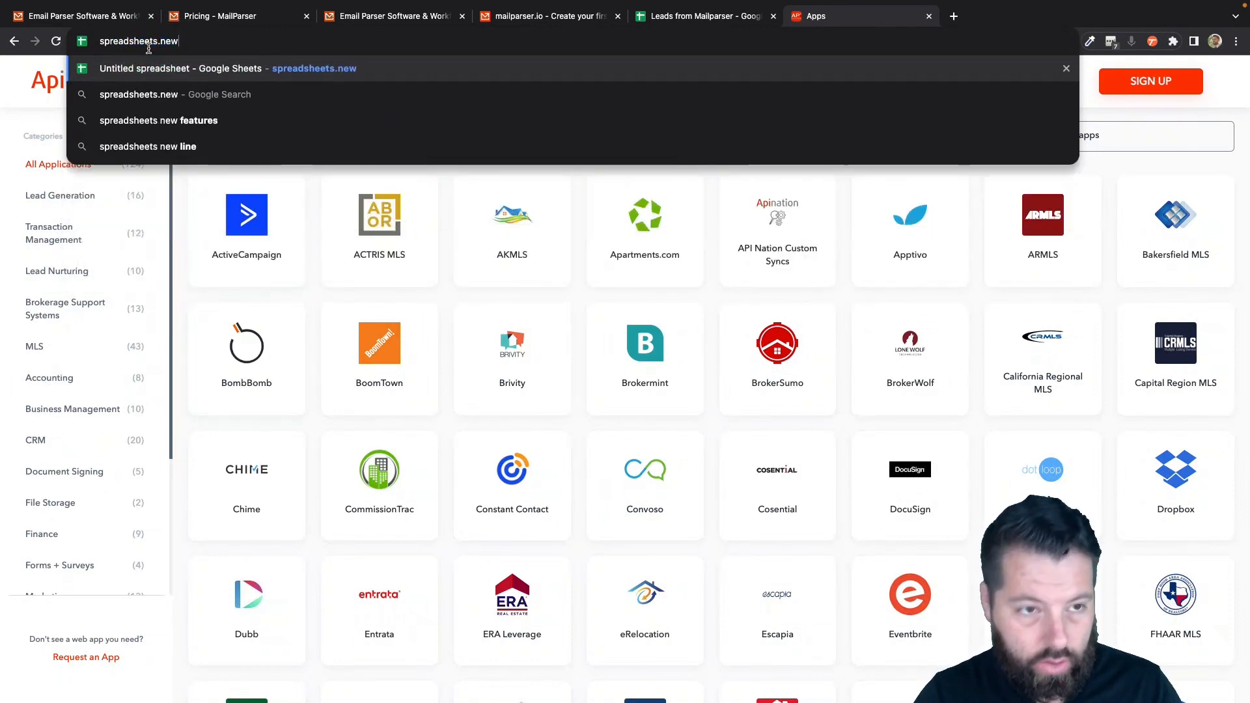
click(348, 68)
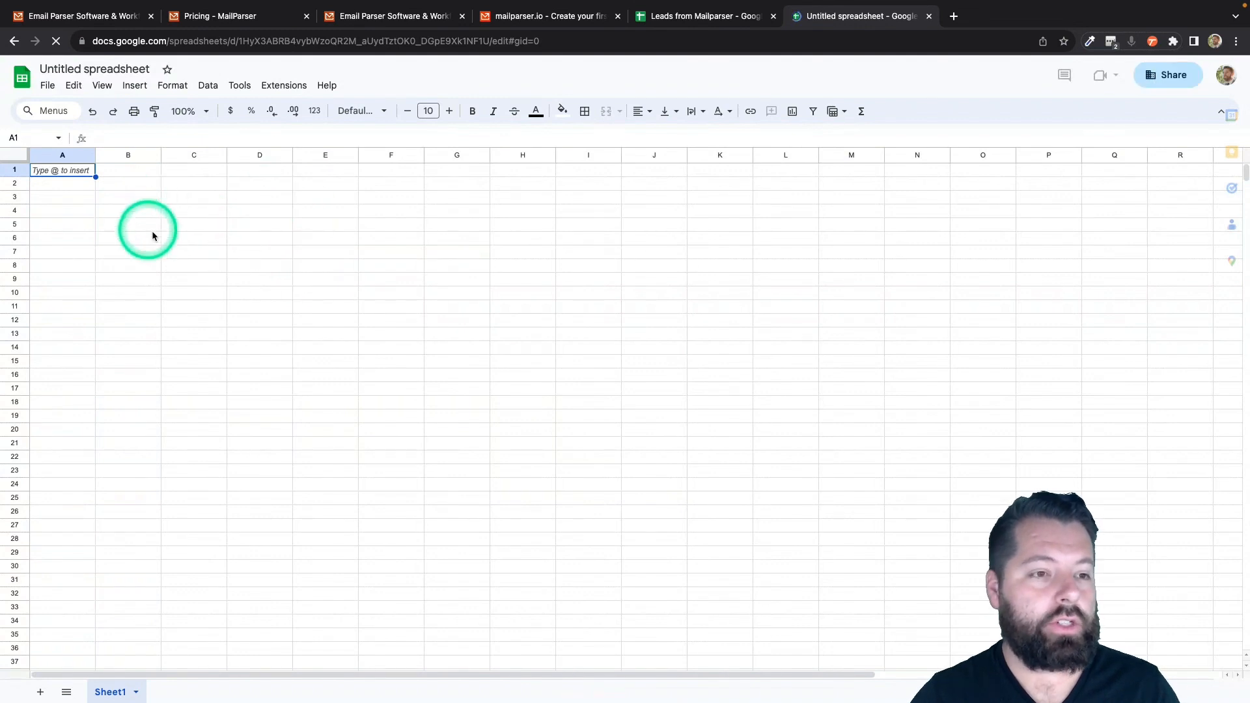
Rename the untitled spreadsheet as New Leads From Mailparser
click(79, 70)
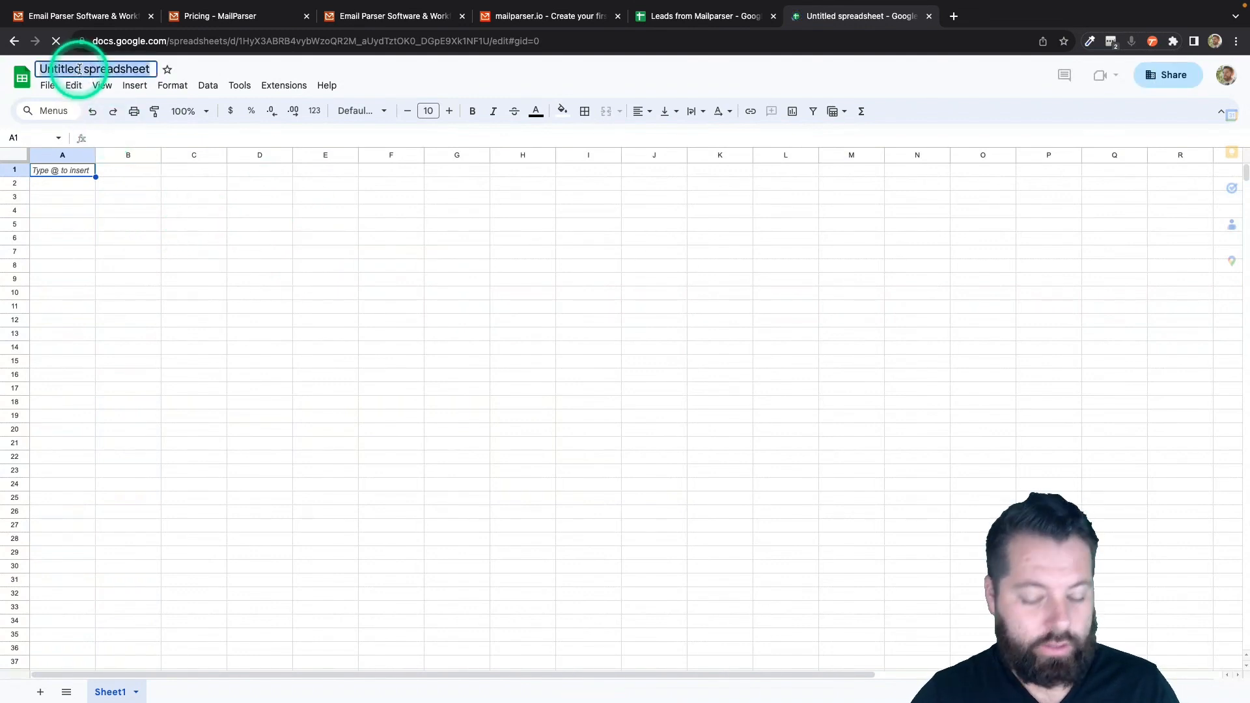
text(New Leads)
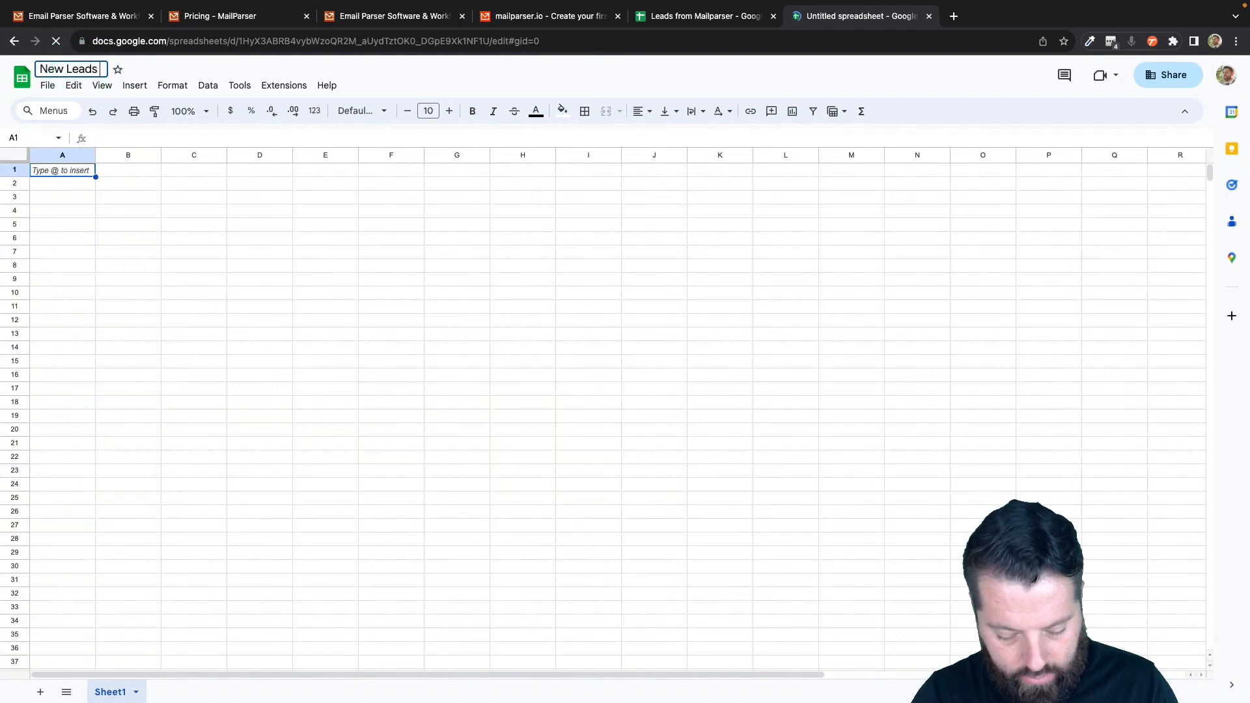
text( From Mailpa)
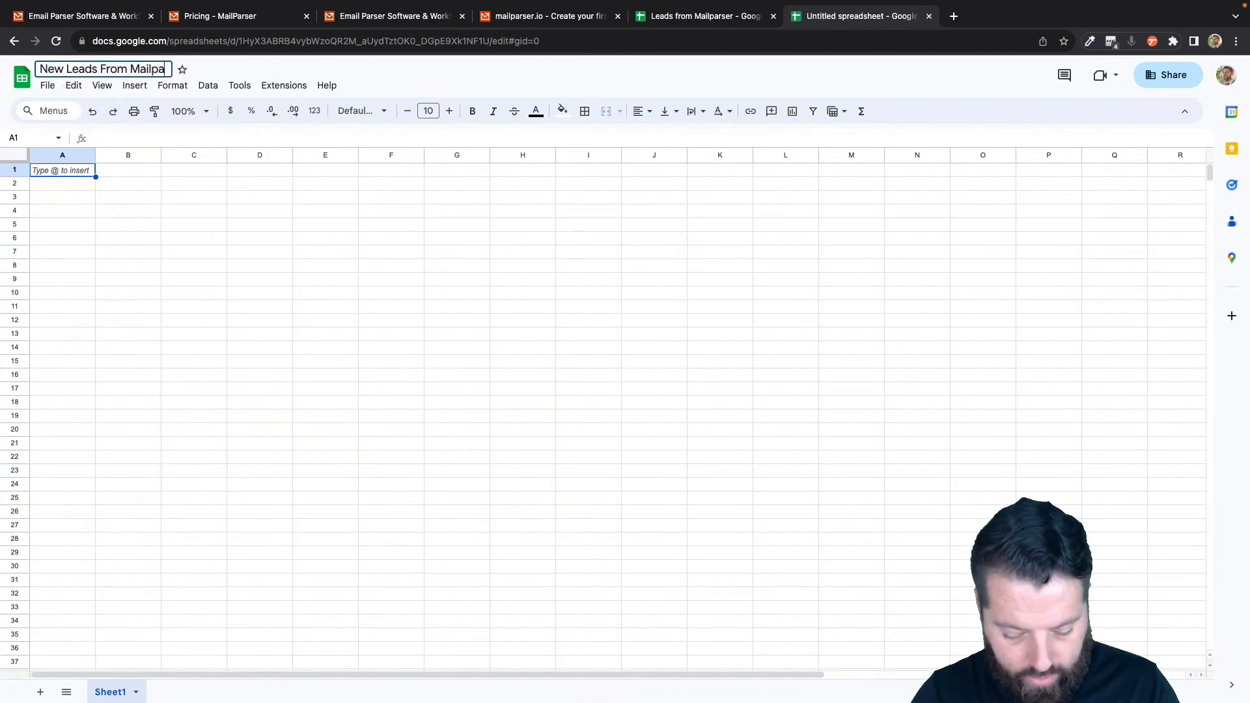
text(rser)
key(Return)
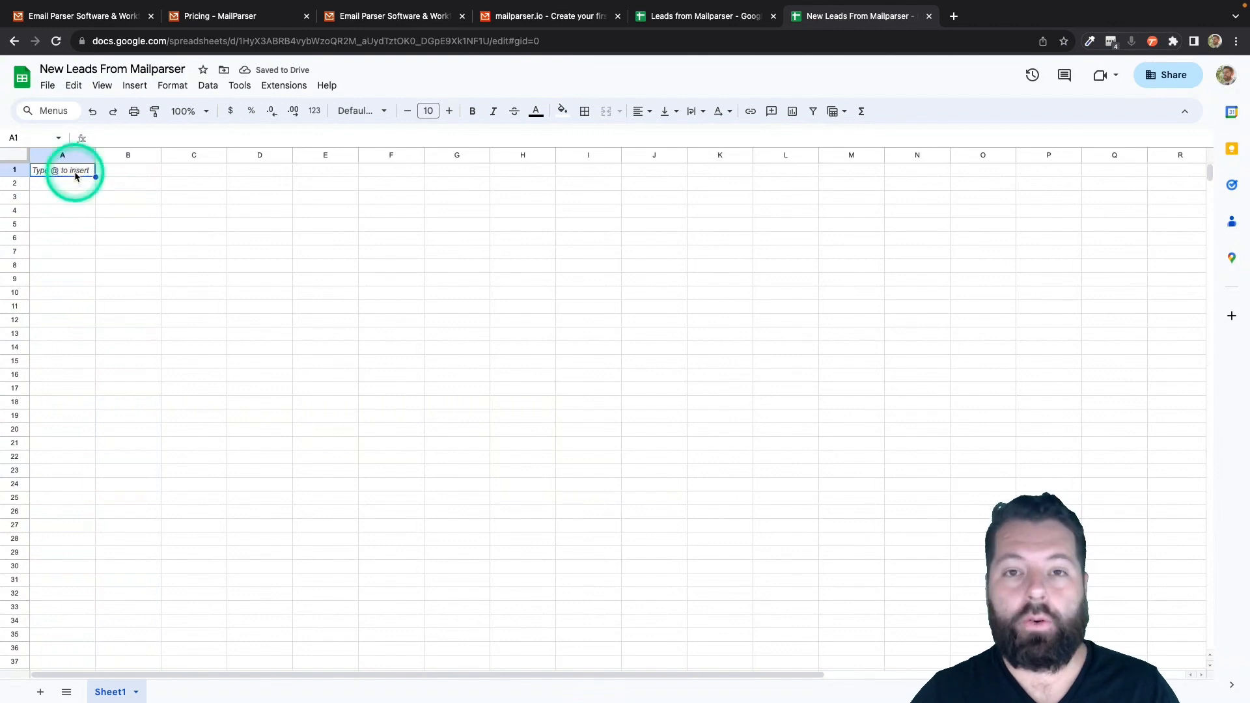
Enter the column headers Fname, Lname, Email, Phone and Message in cells A1 to E1
text(Fname)
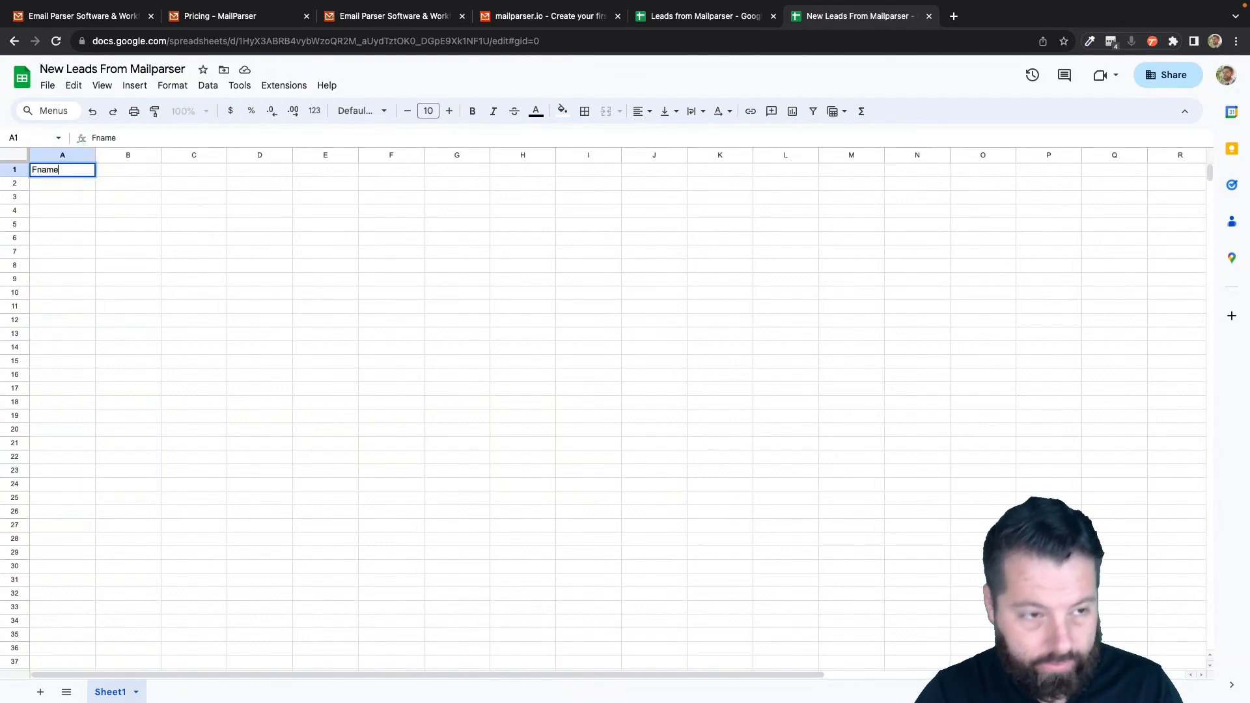
key(Tab)
text(Lname)
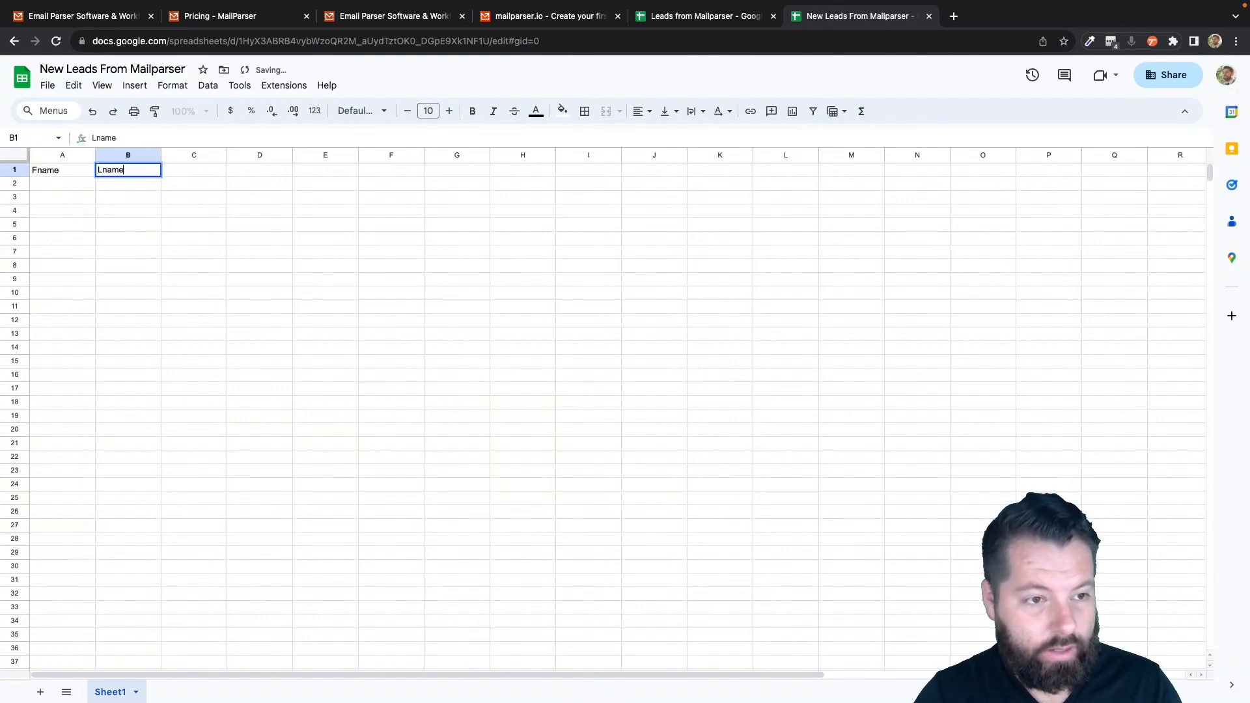
key(Tab)
text(Email)
key(Tab)
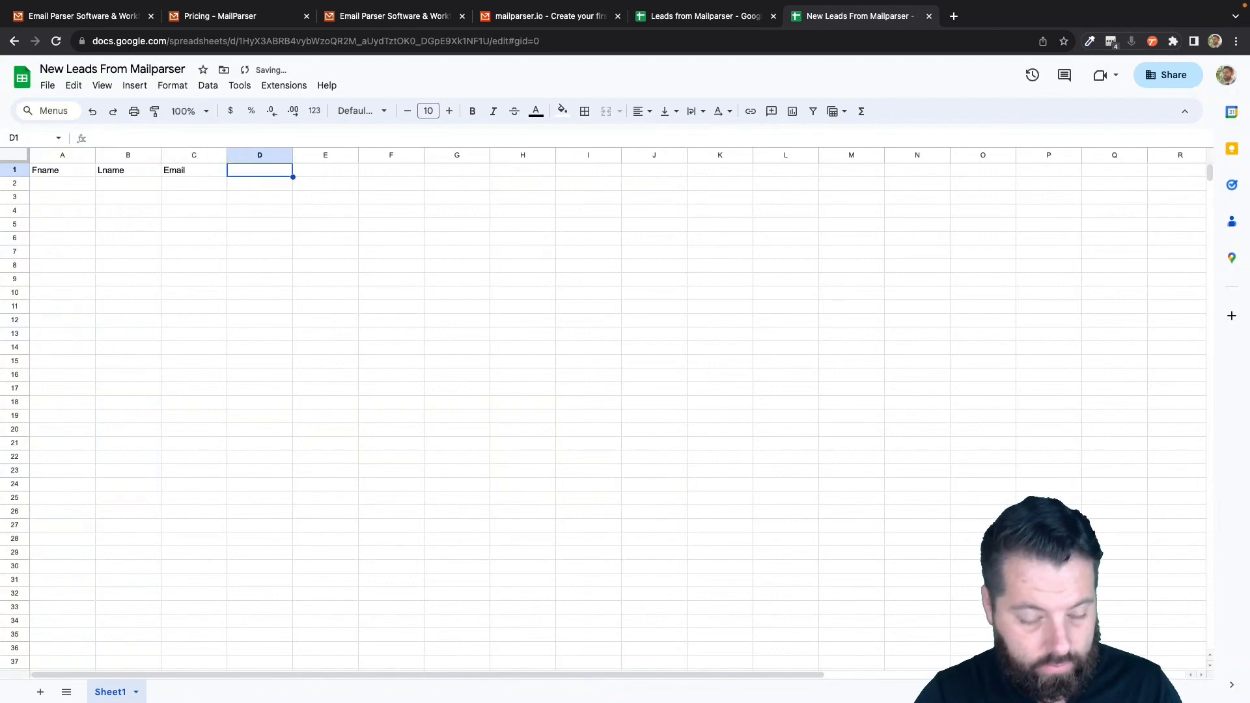
text(Phone)
key(Tab)
text(Mess)
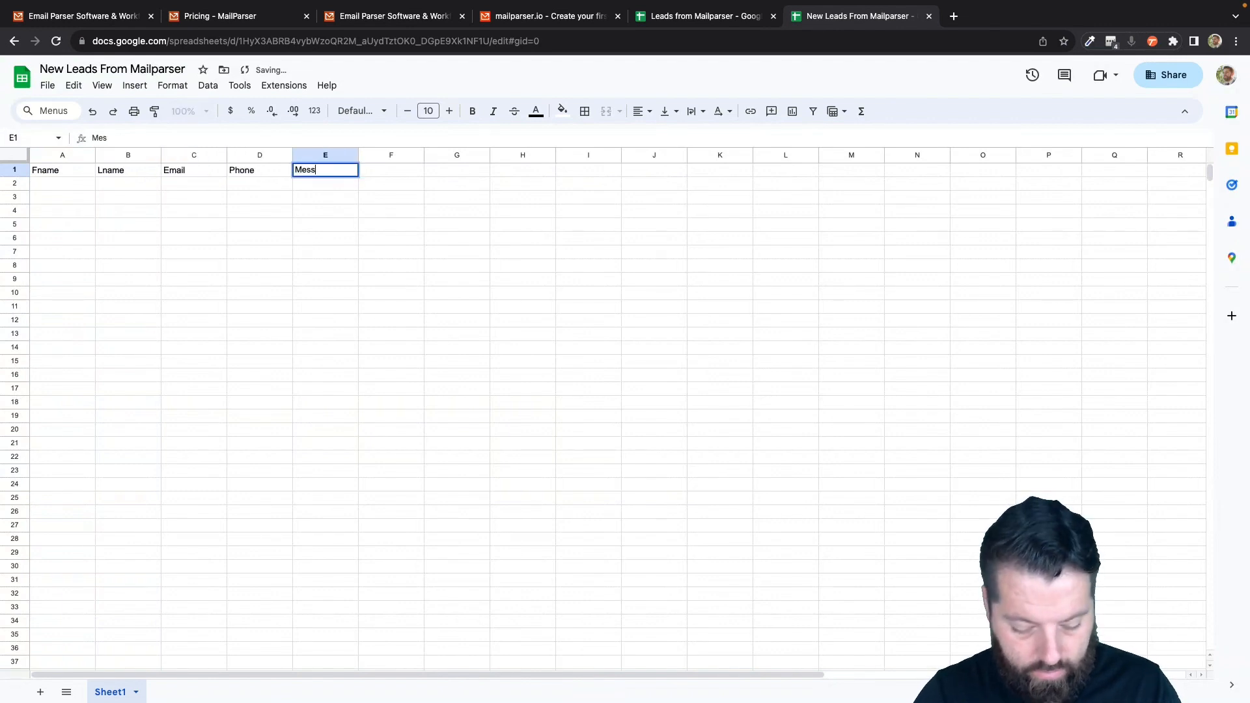
key(Tab)
Add the column headers Address, City, State and Zip in cells F1 to I1
text(S)
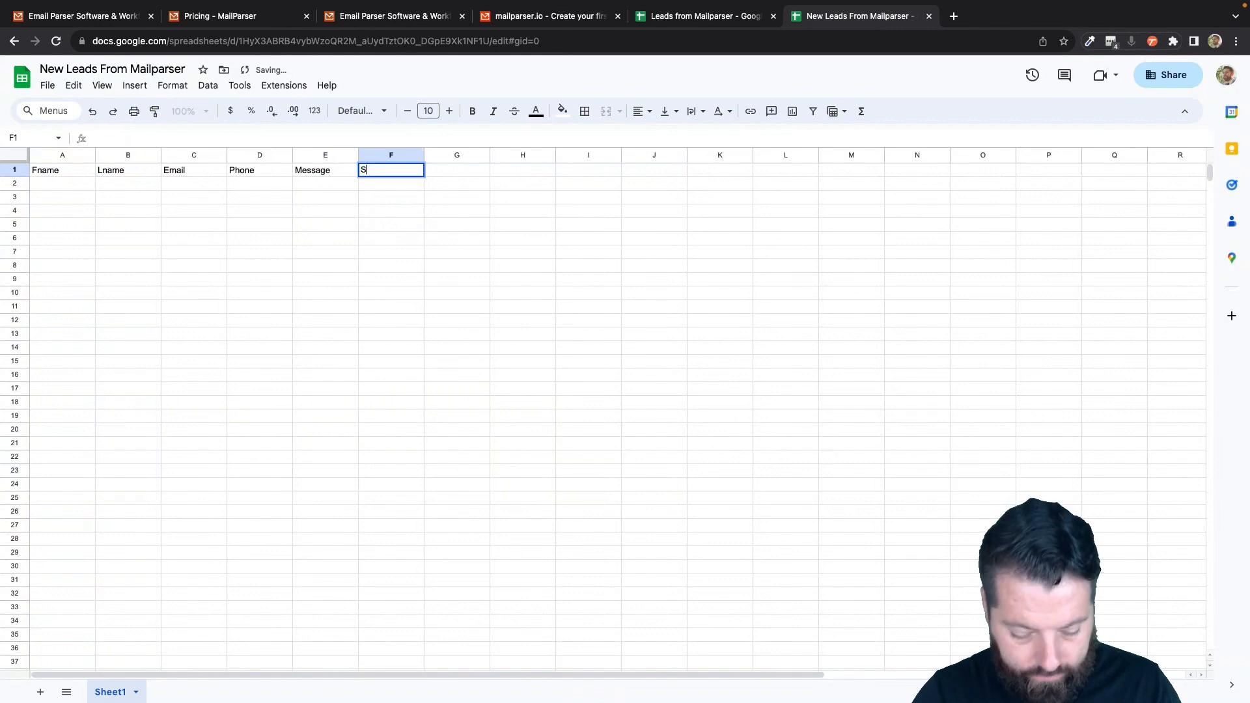
text(Address)
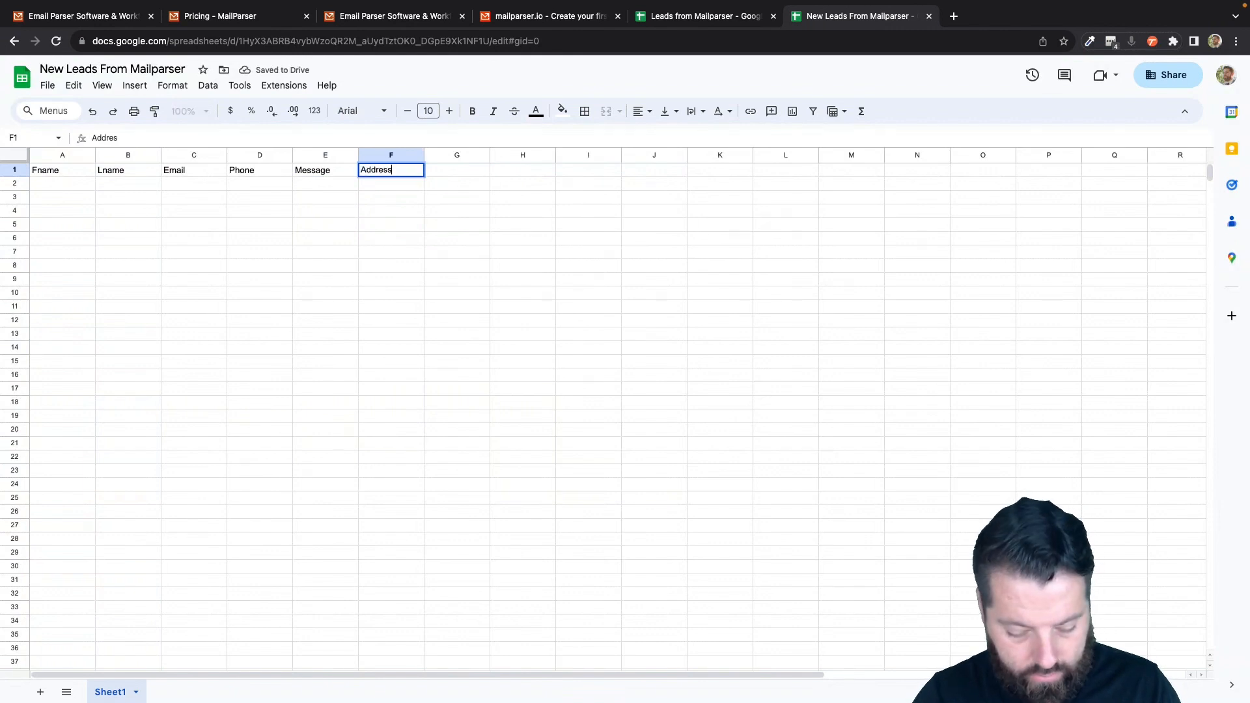
key(Tab)
text(City)
key(Tab)
text(S)
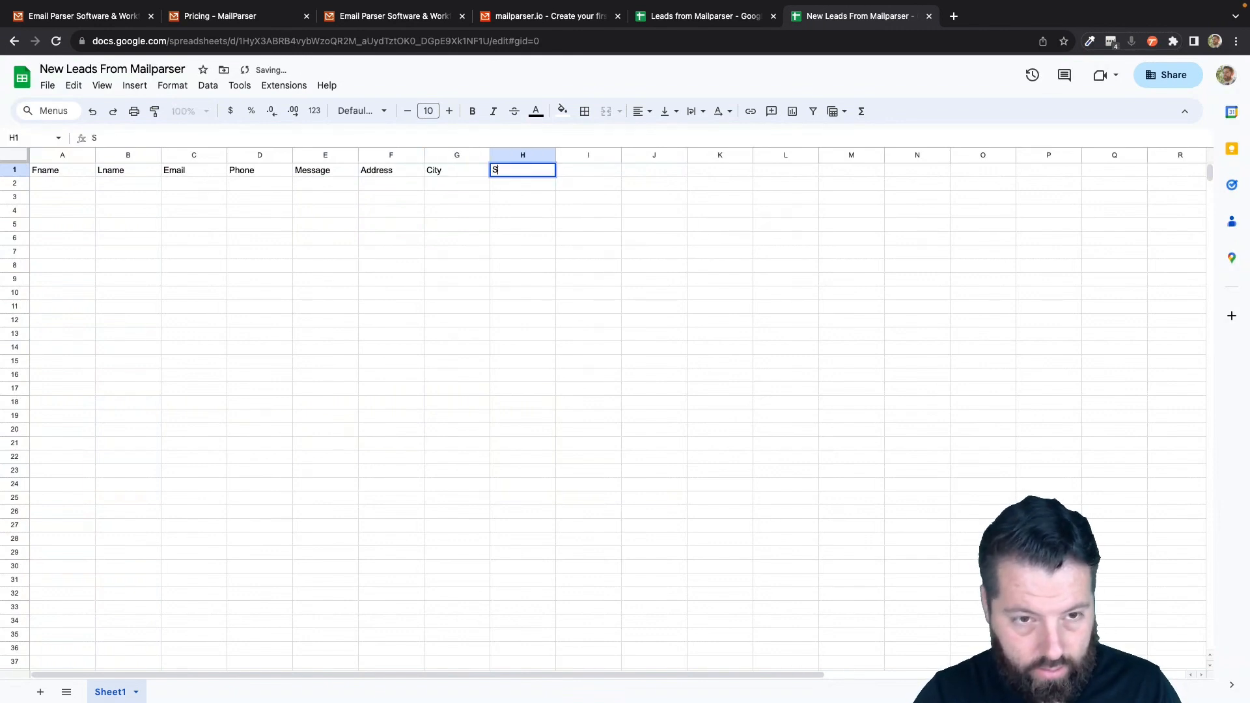
text(tate Zip)
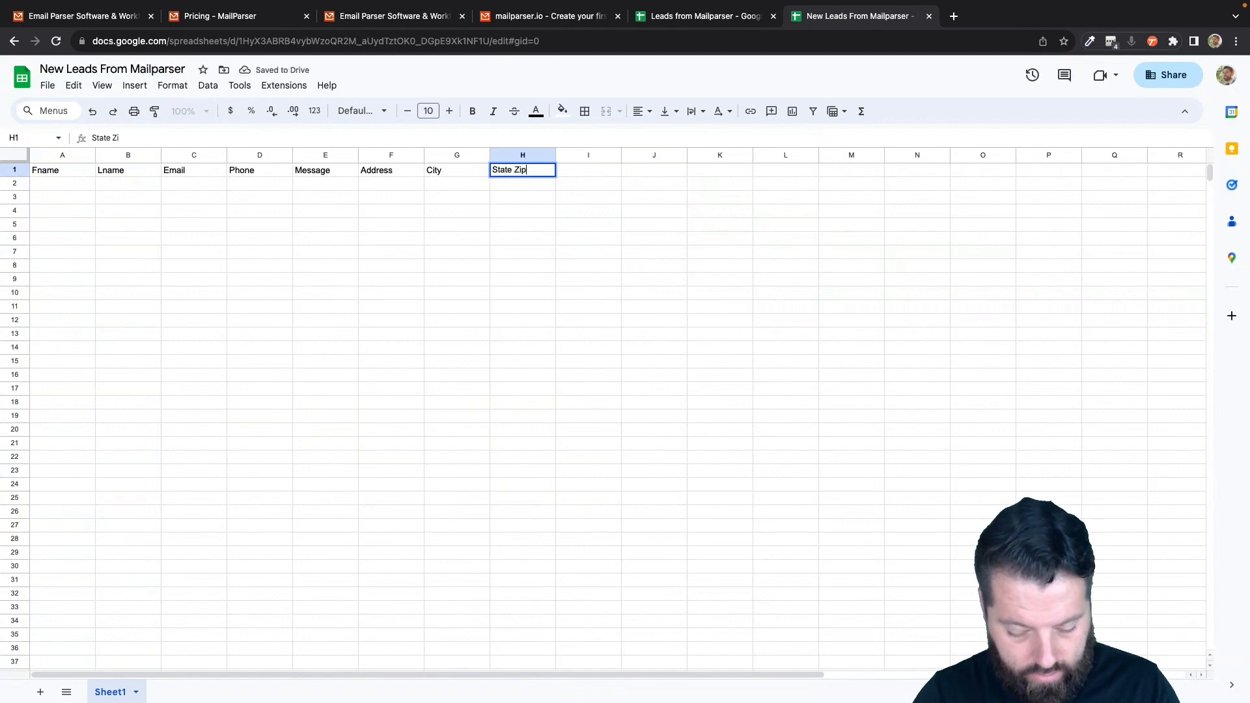
key(BackSpace)
key(BackSpace)
key(Tab)
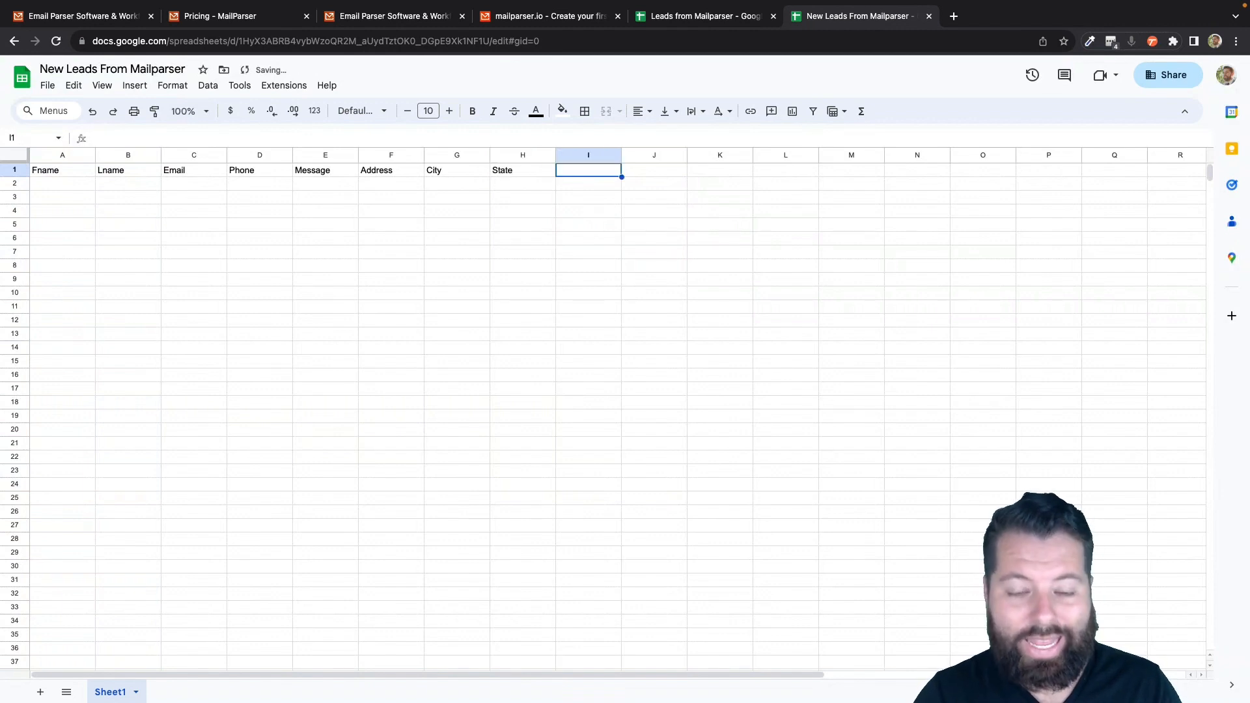
text(Zip)
key(Return)
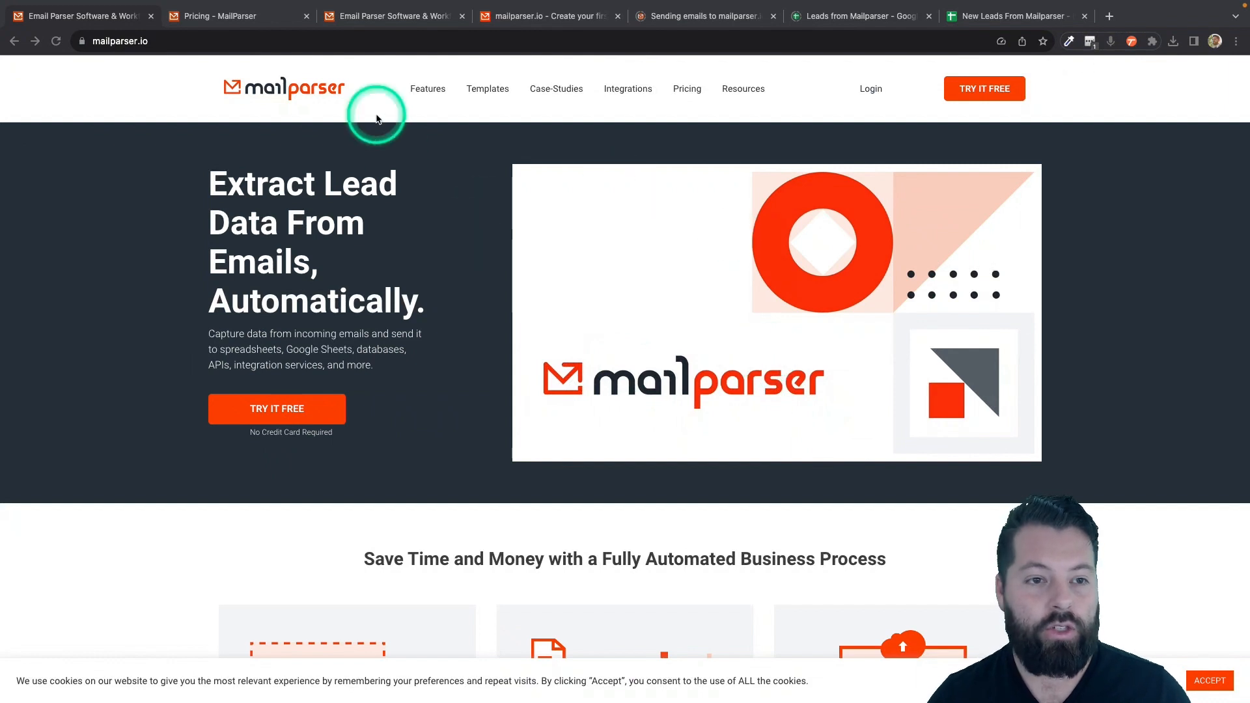
Look at the Mailparser pricing plans, and create a first inbox named Leads in the Mailparser app
click(248, 18)
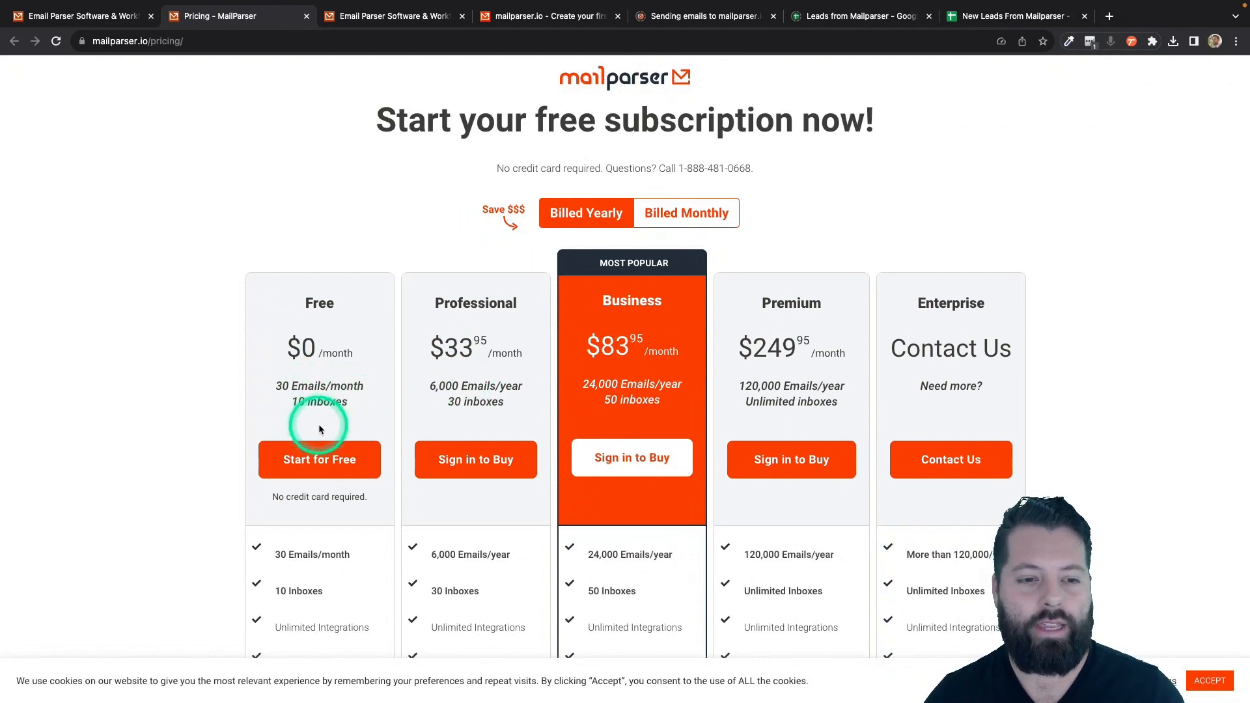
click(521, 16)
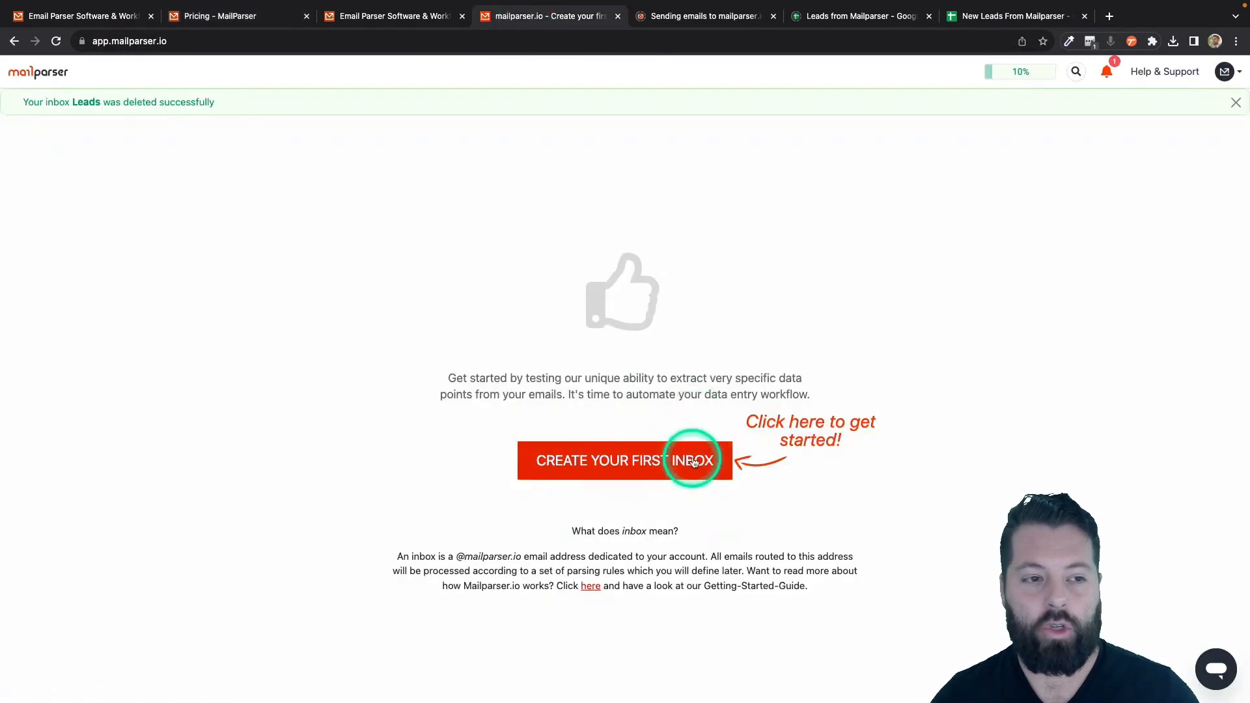
click(619, 461)
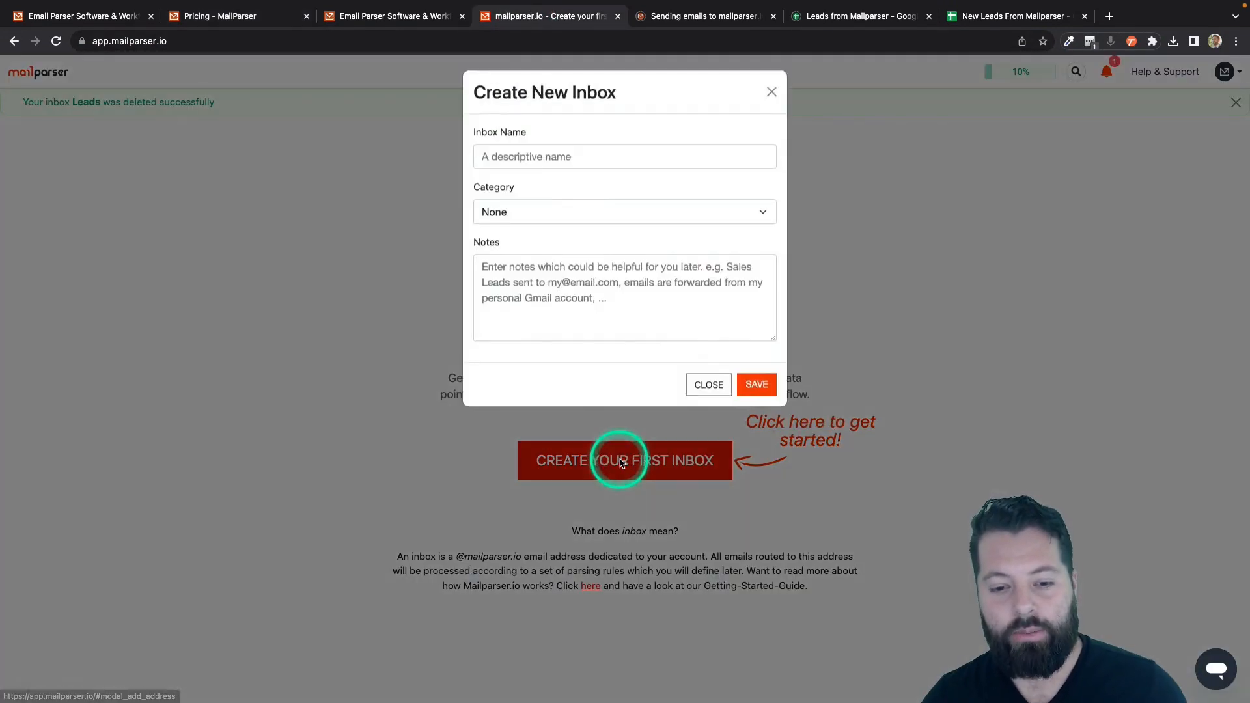
click(563, 159)
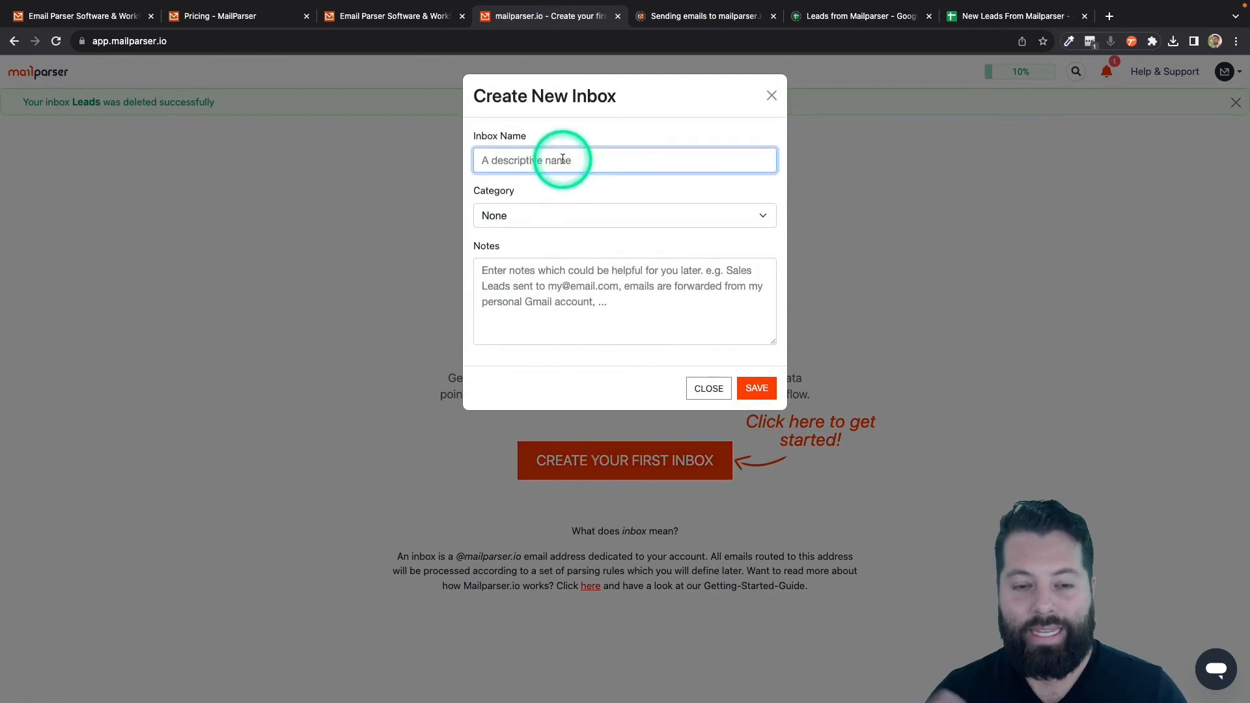
text(LEad)
key(BackSpace)
key(BackSpace)
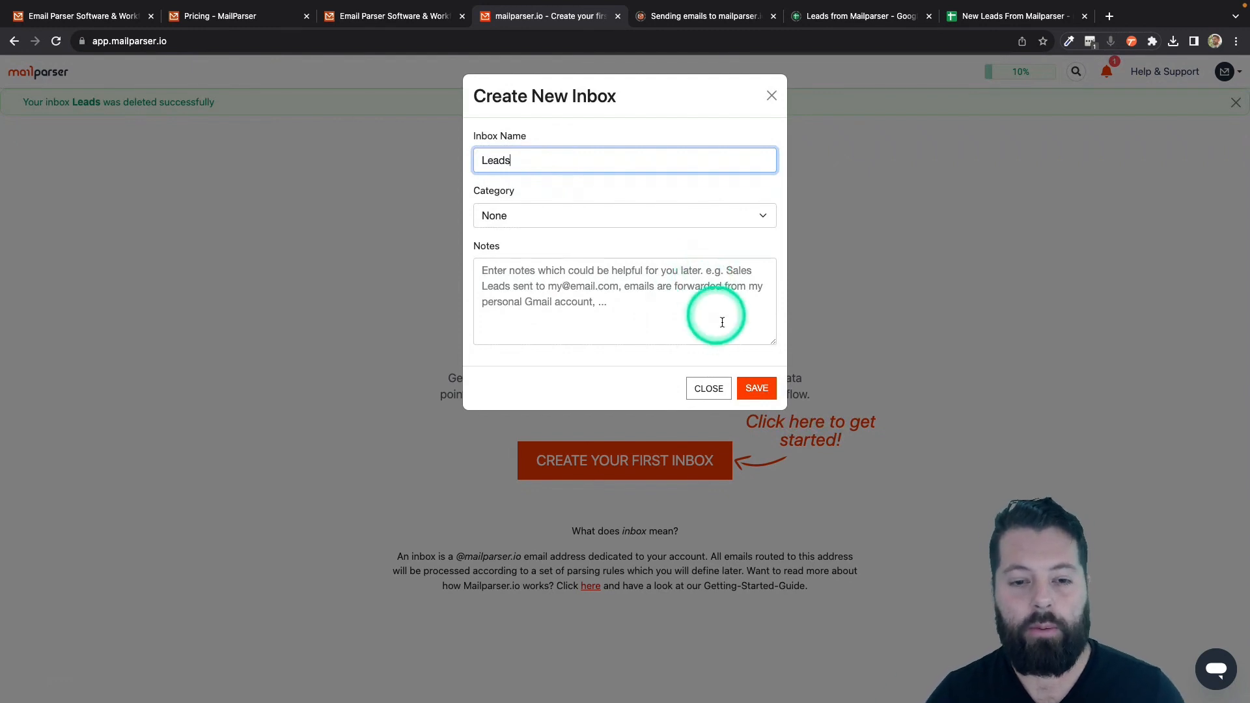
click(756, 391)
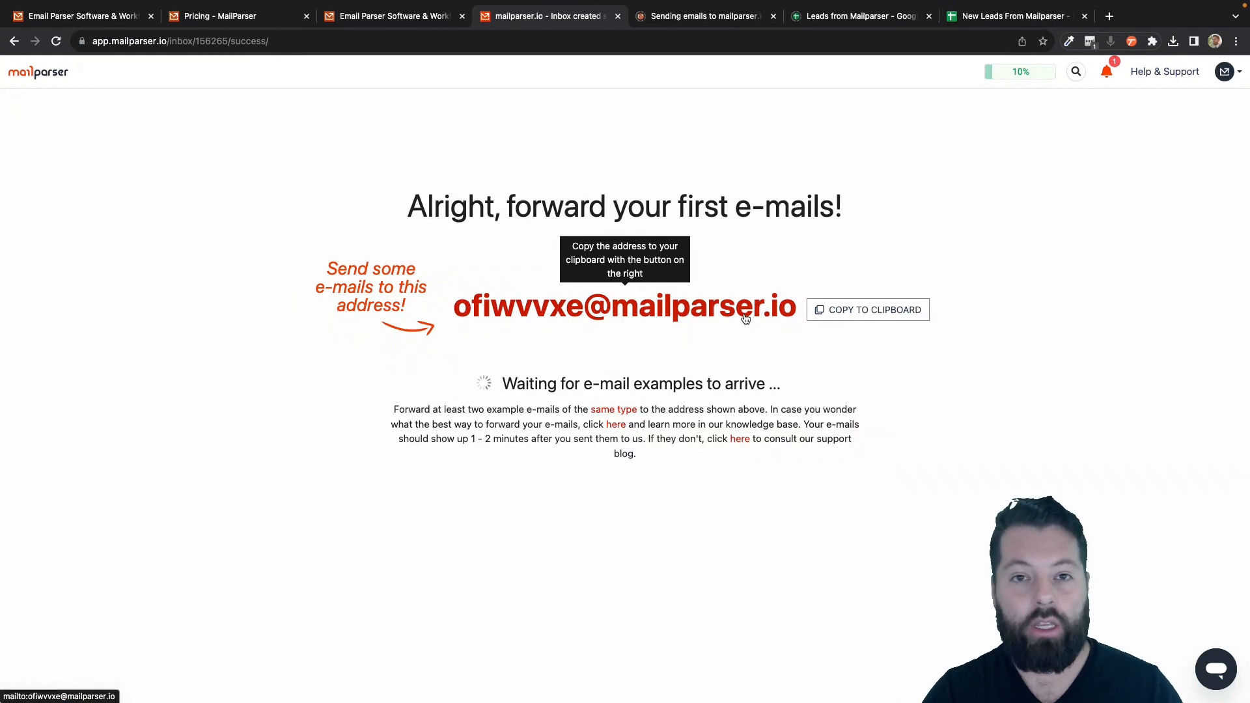
Copy the new inbox's forwarding e-mail address to the clipboard and dismiss the message
click(647, 320)
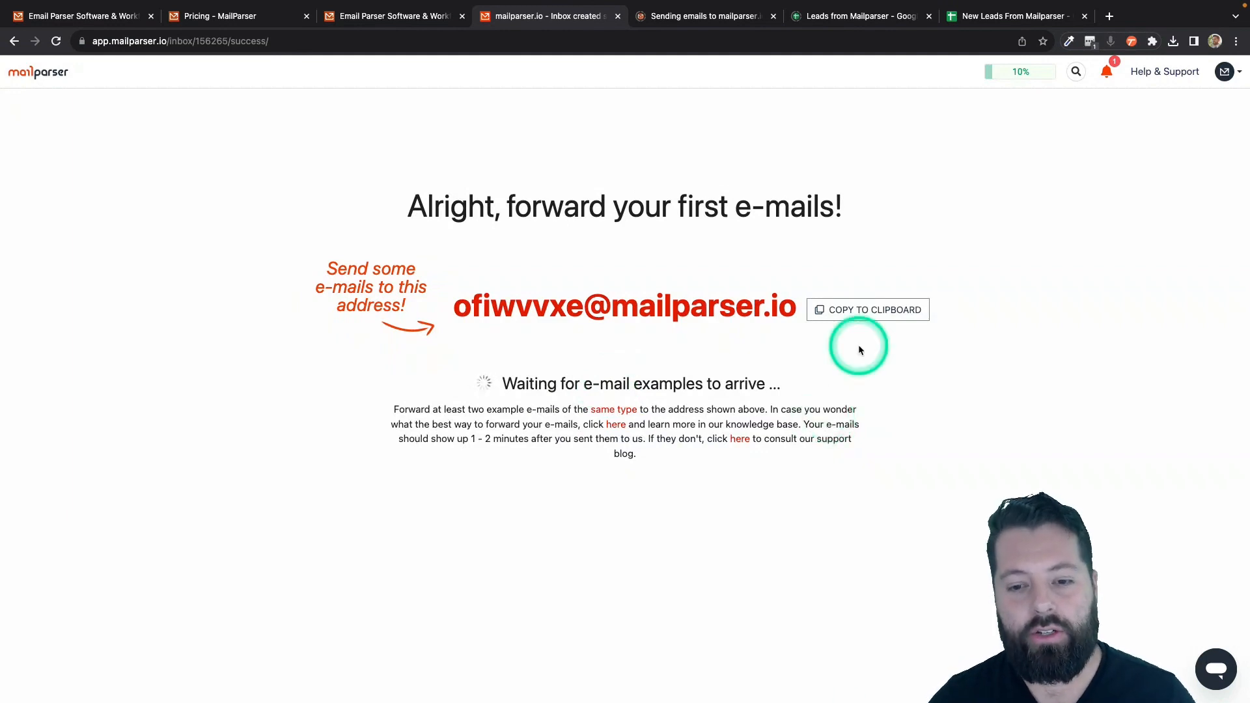
click(868, 315)
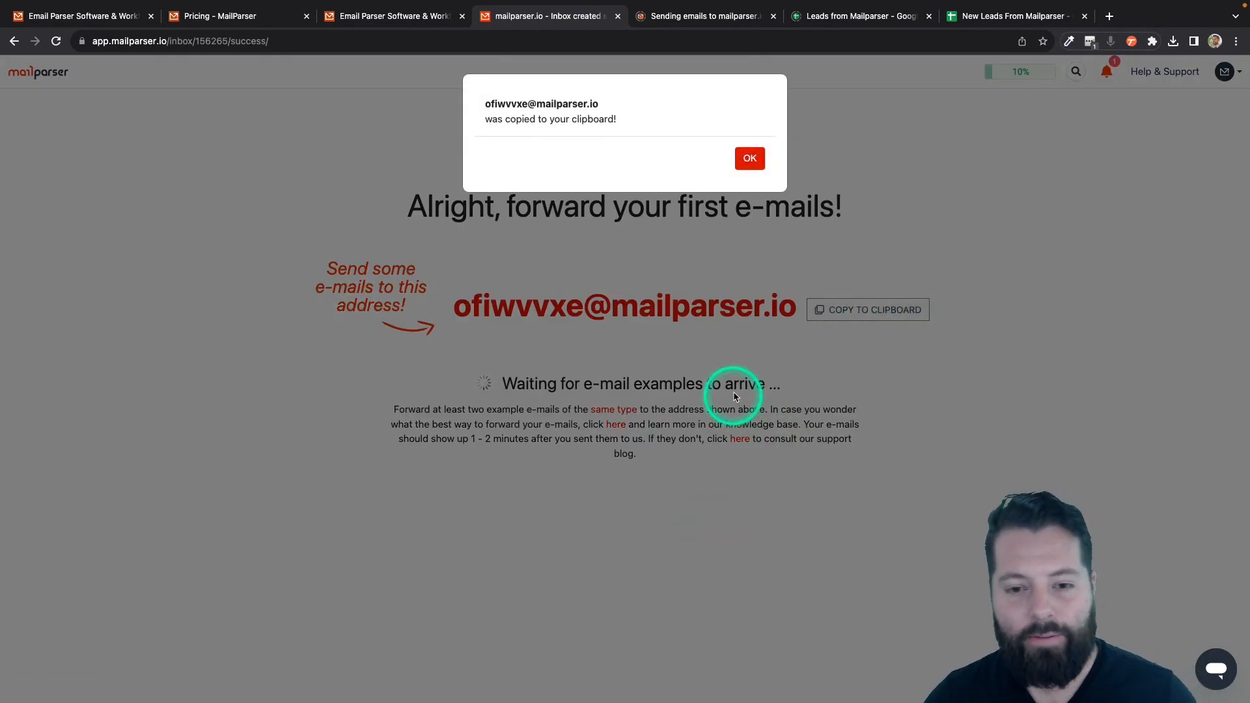
click(747, 158)
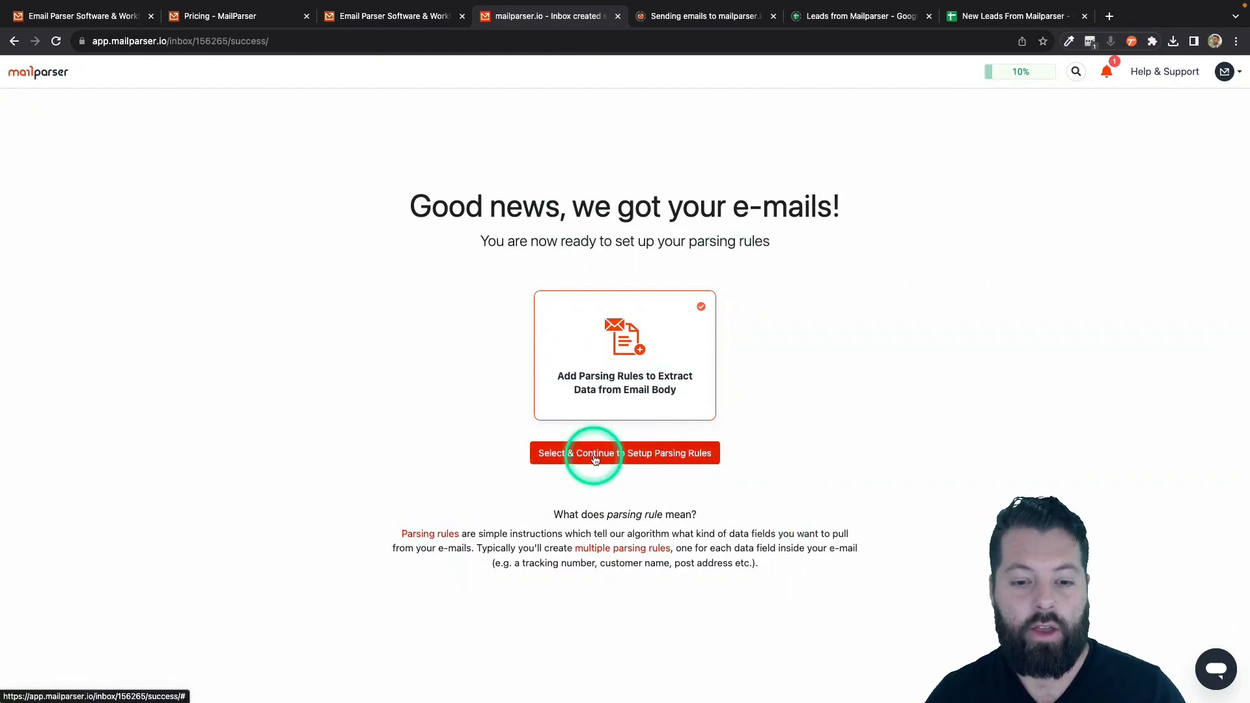
Set up the parsing rules for the e-mail body from the RamseySolutions Leads template in the Insurance Leads category
click(651, 458)
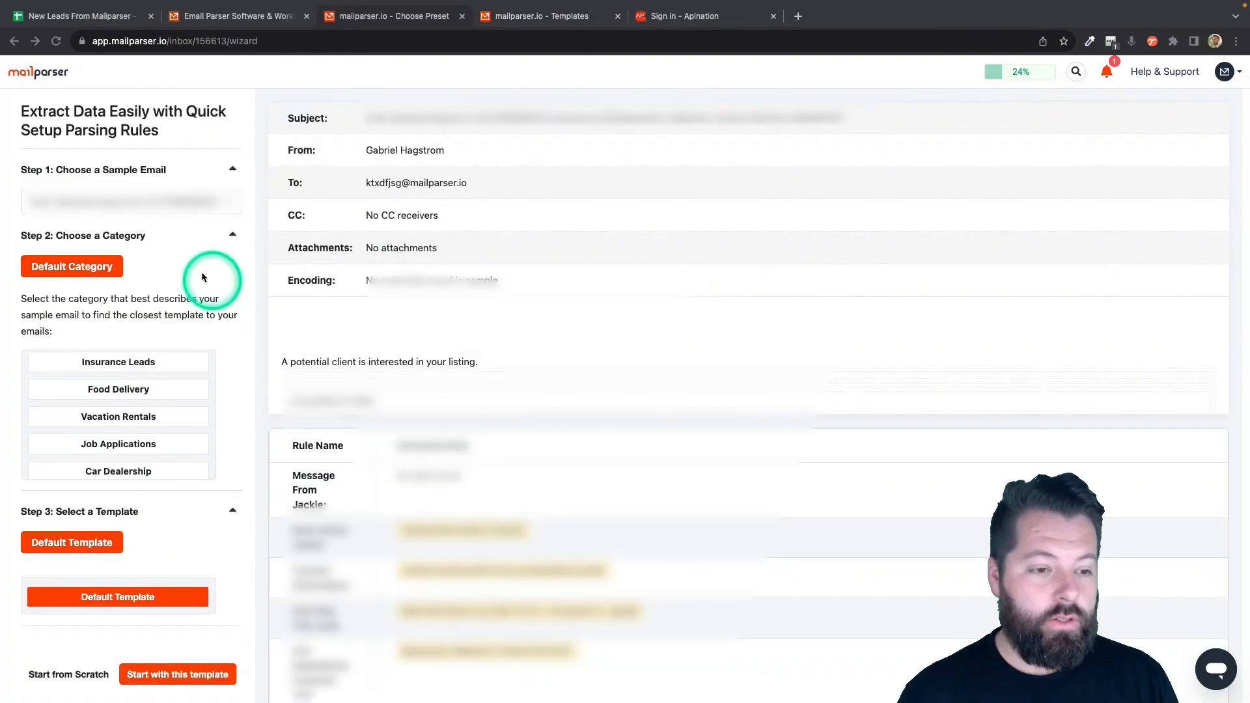
click(148, 391)
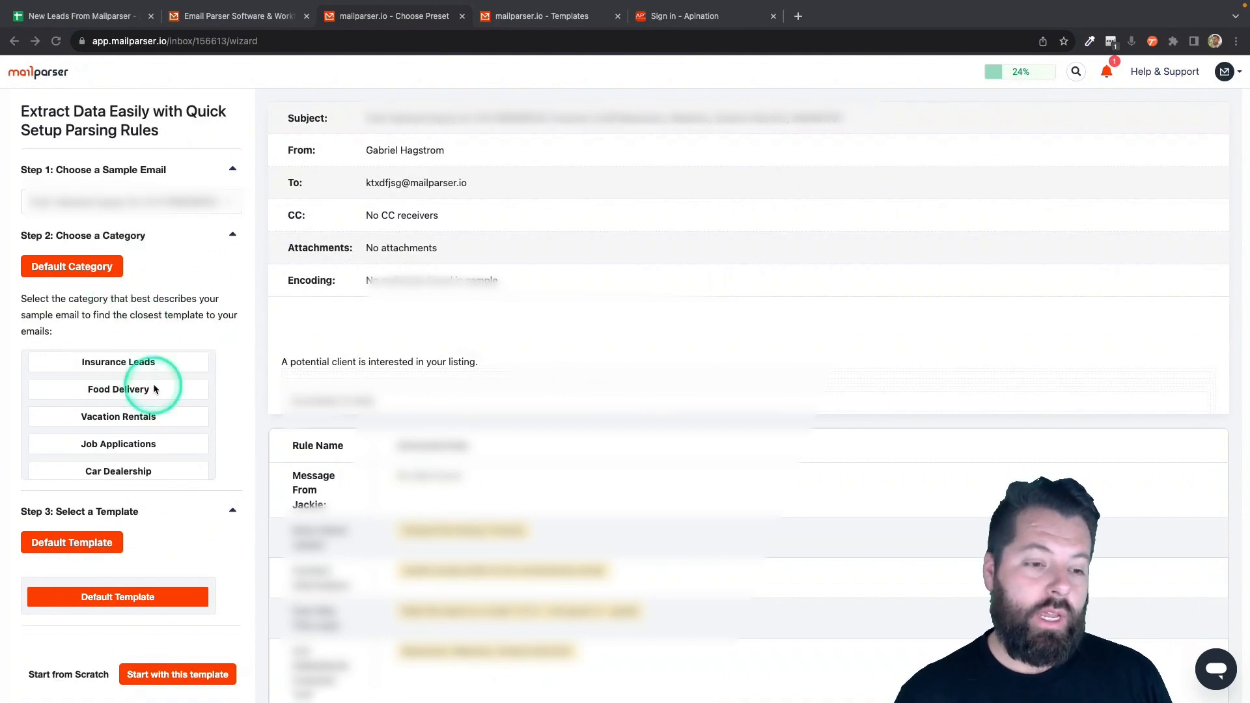
click(104, 364)
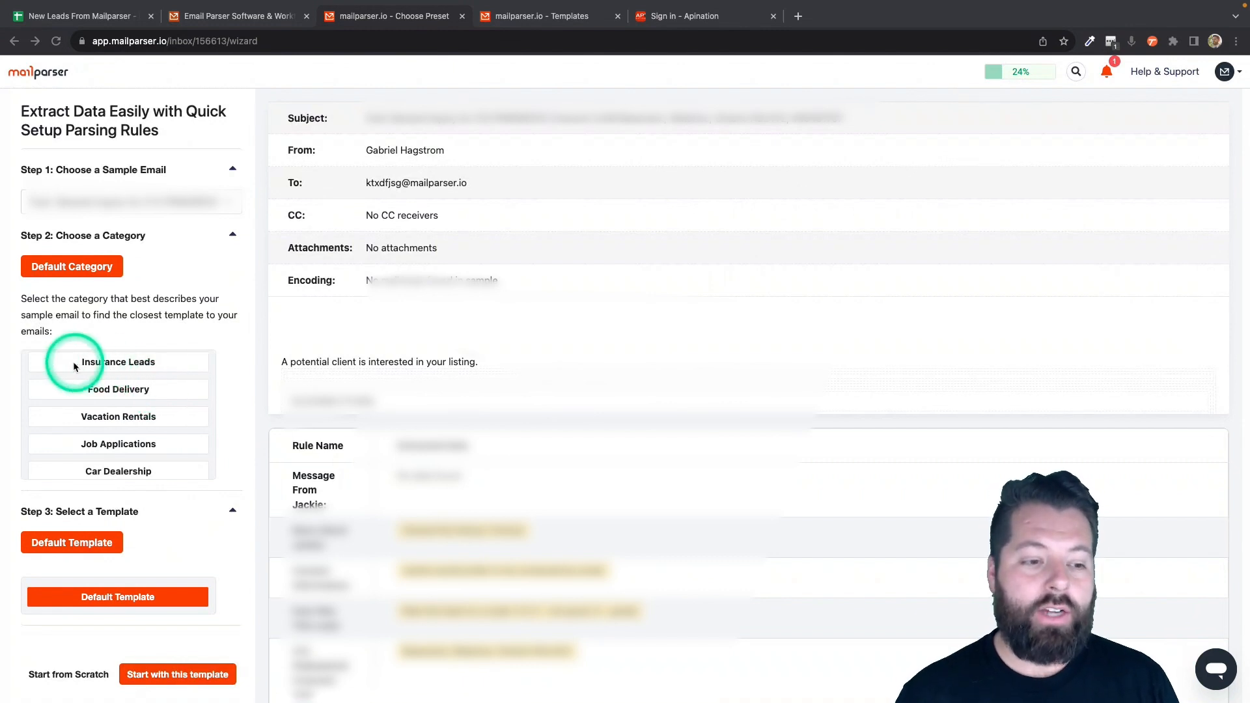
click(128, 364)
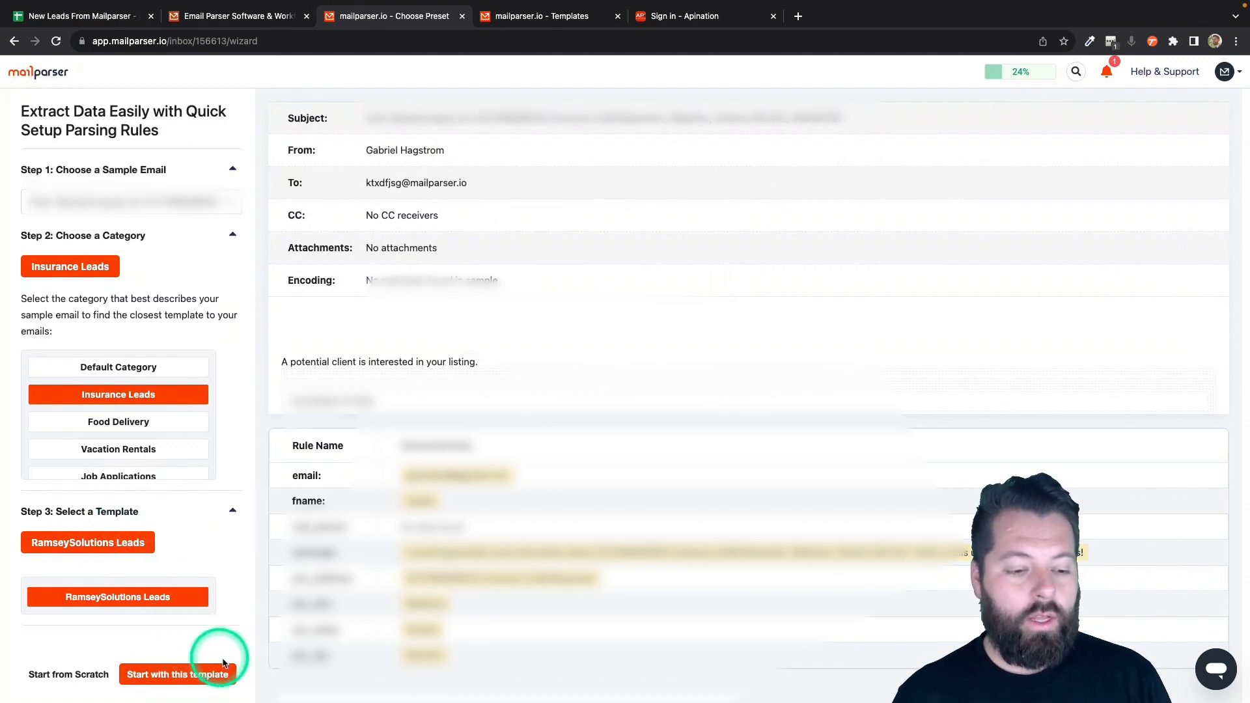
click(195, 675)
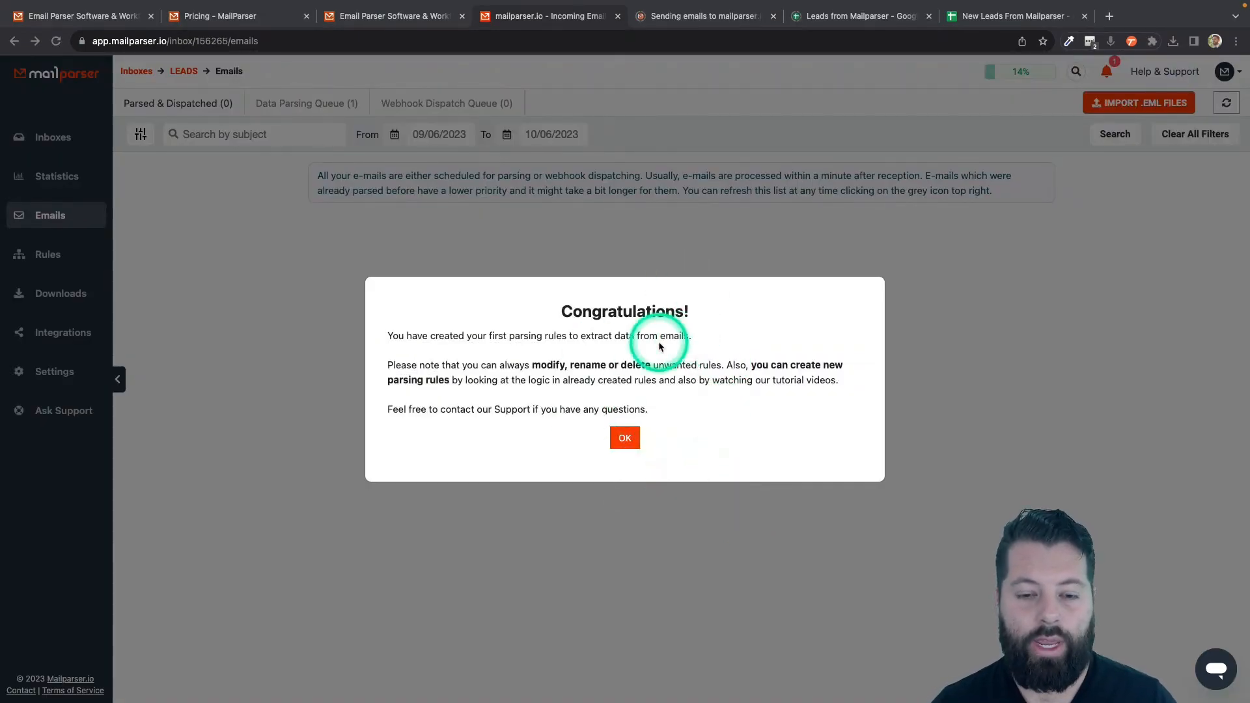
click(624, 437)
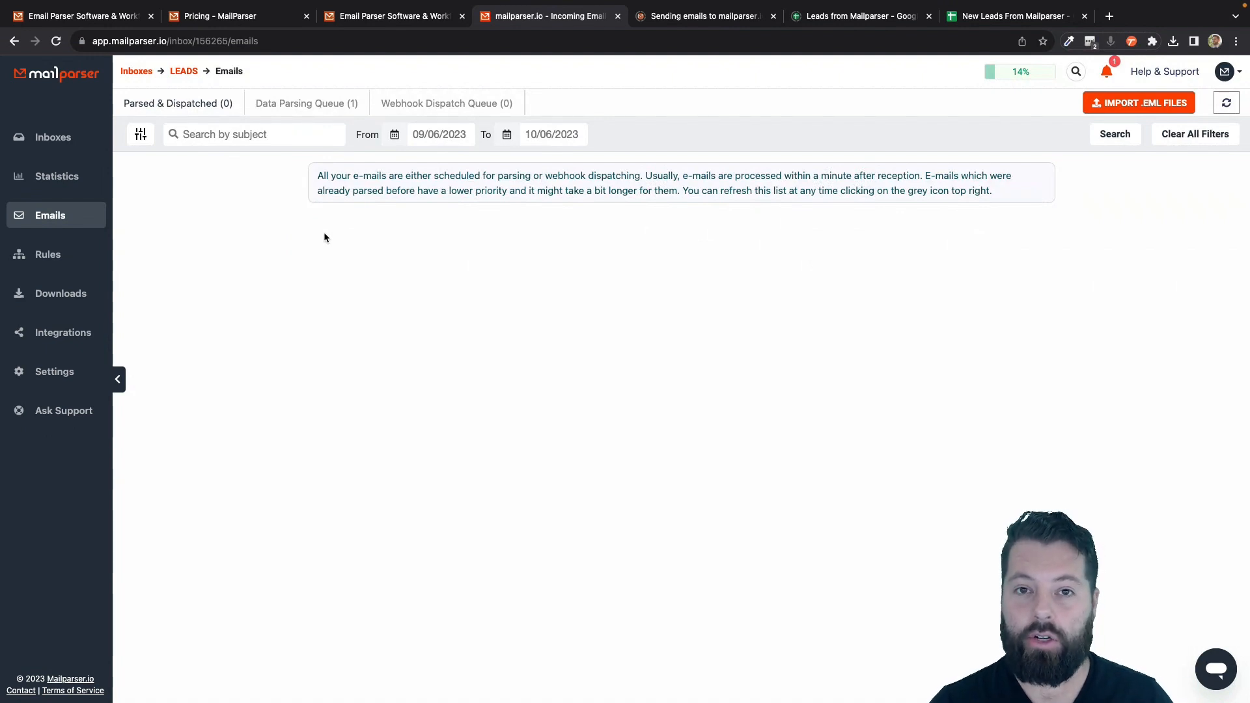
Open the setup of a new integration for the Leads inbox
click(55, 338)
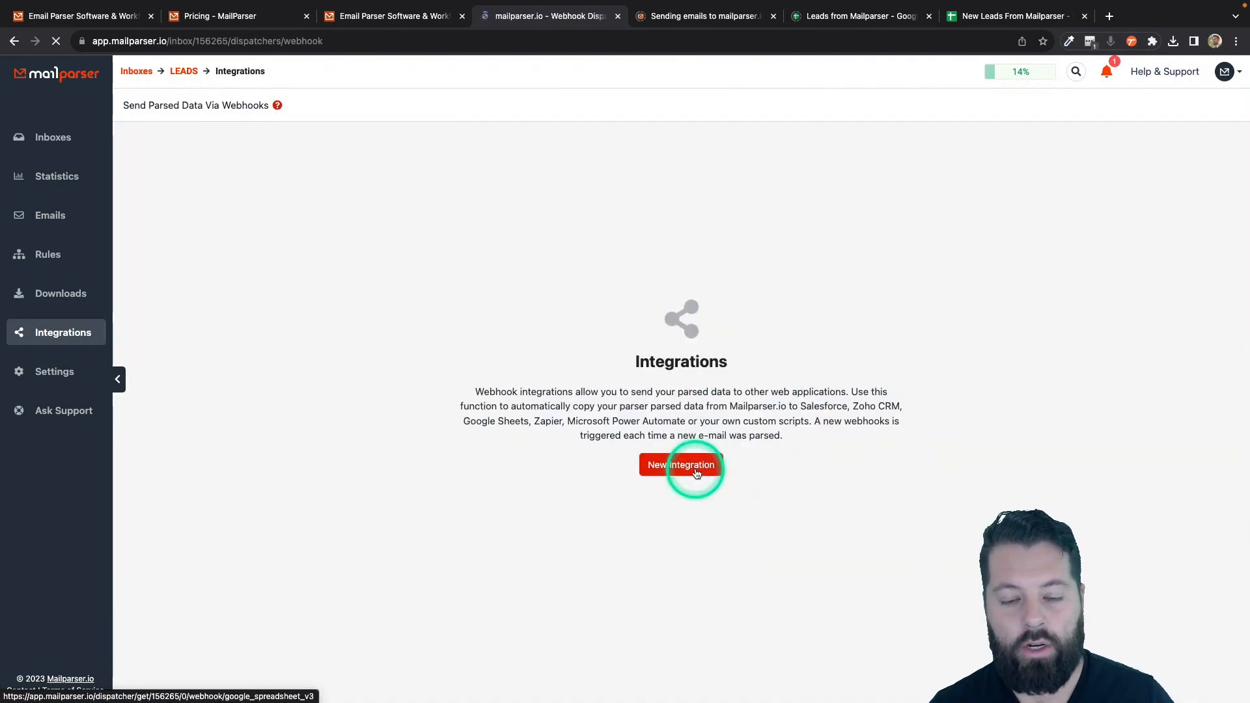
click(696, 473)
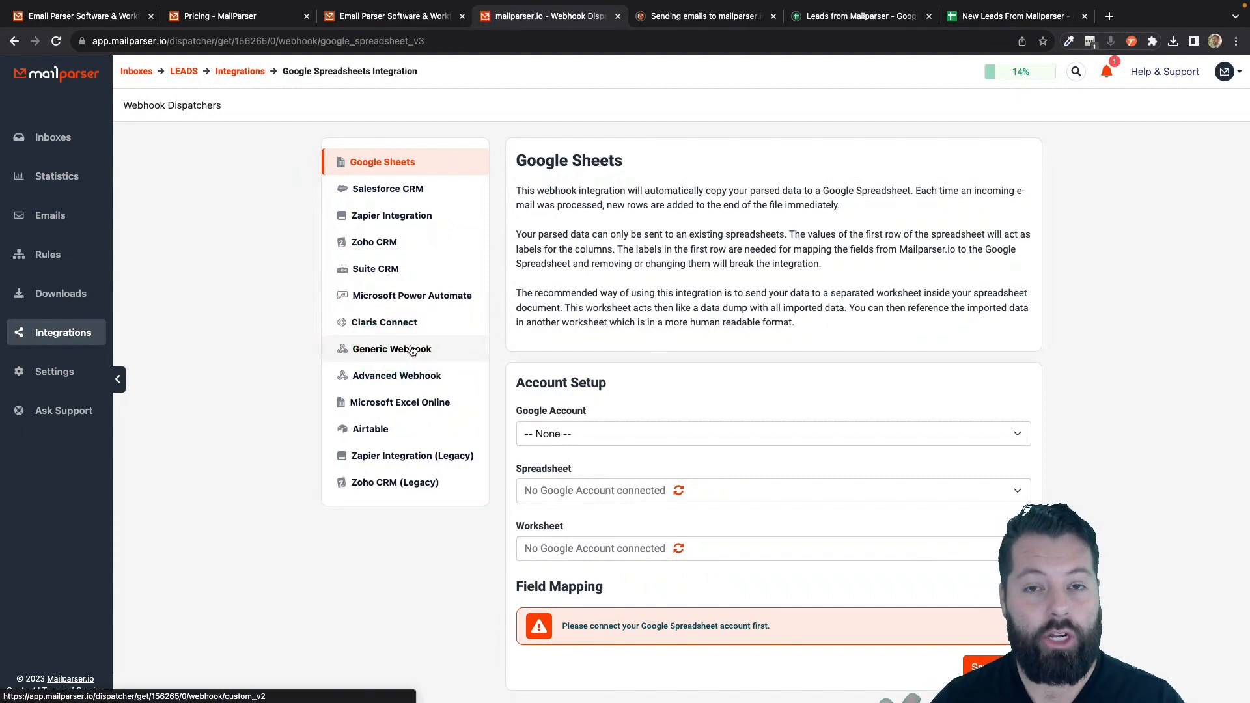
click(414, 351)
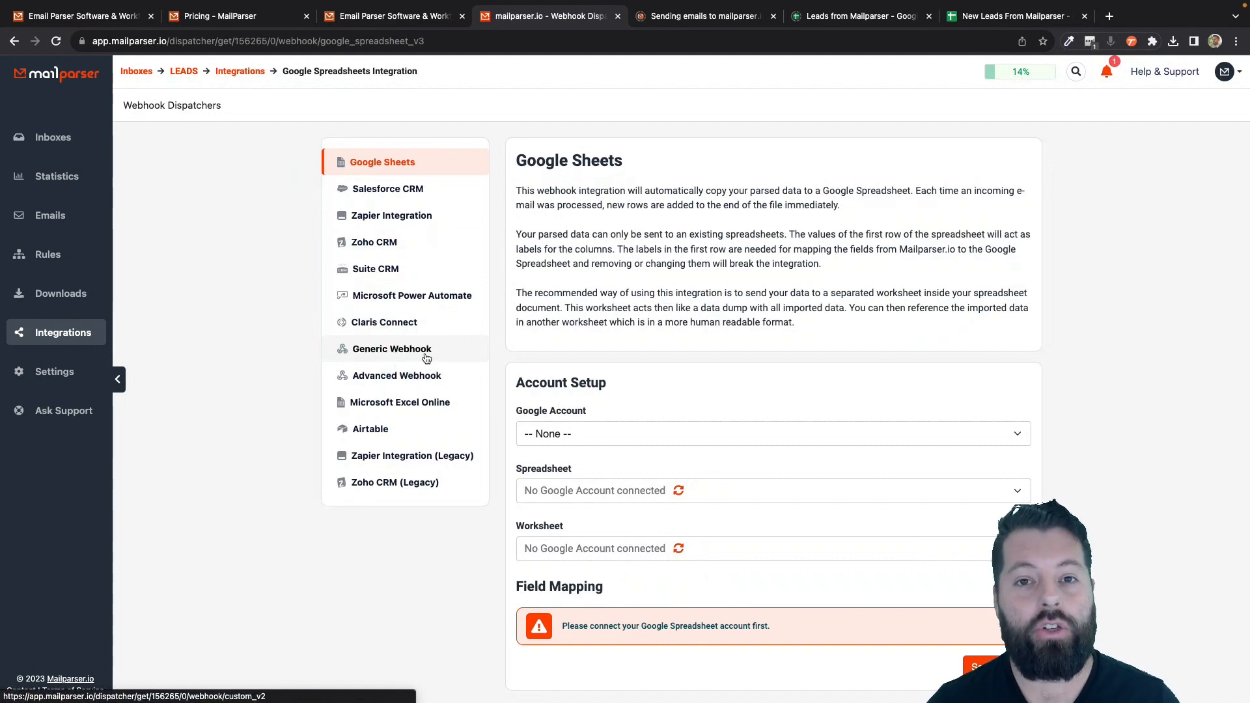
Choose the Google Sheets integration and connect it to the already linked Google account
click(471, 345)
click(397, 169)
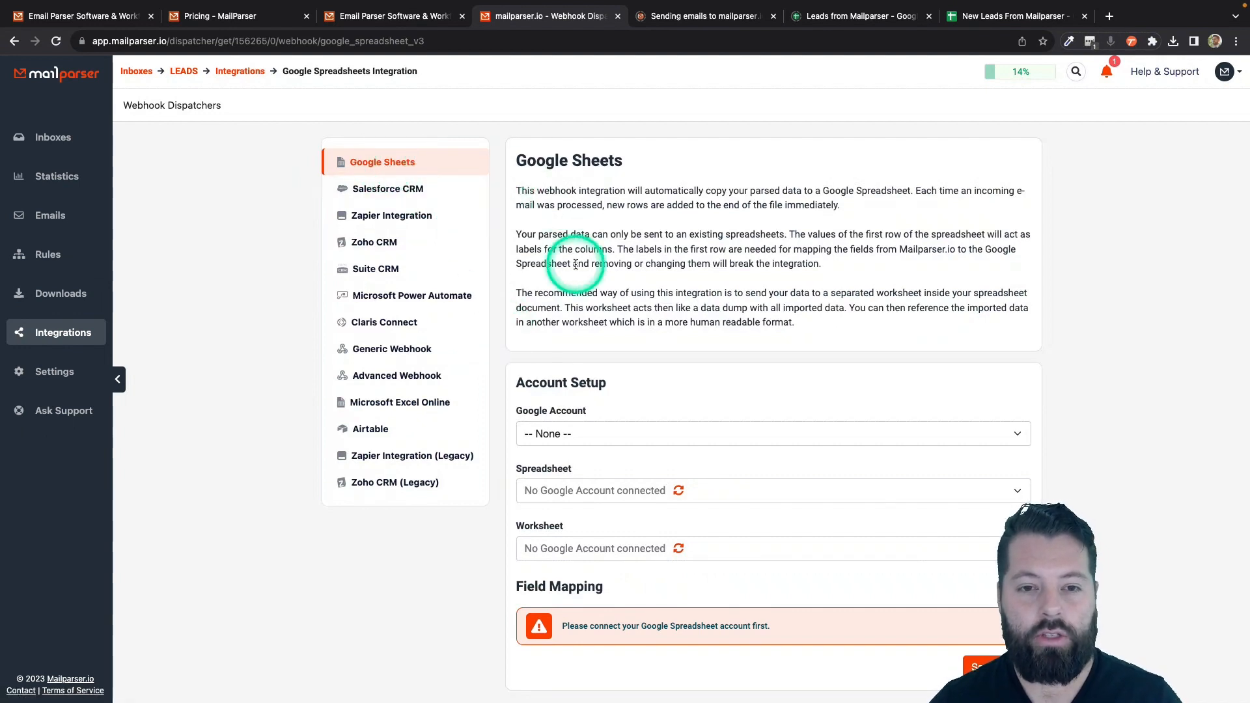
scroll(572, 265, down, 1)
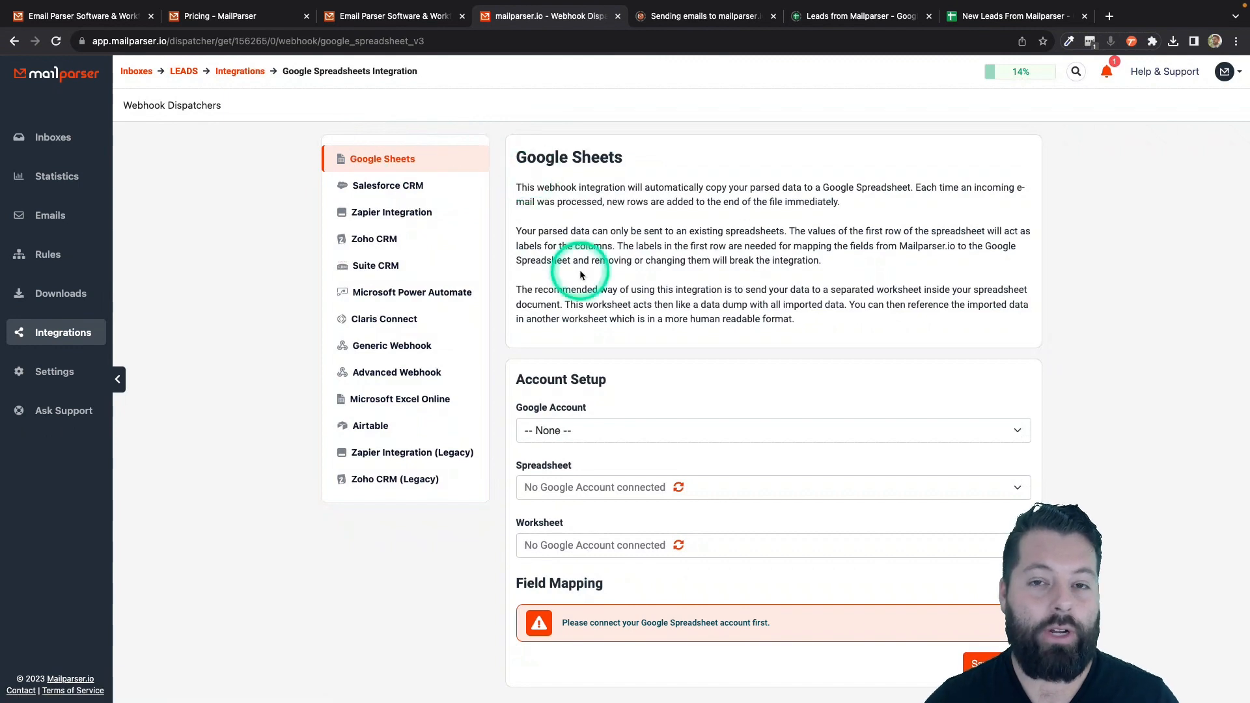
click(629, 432)
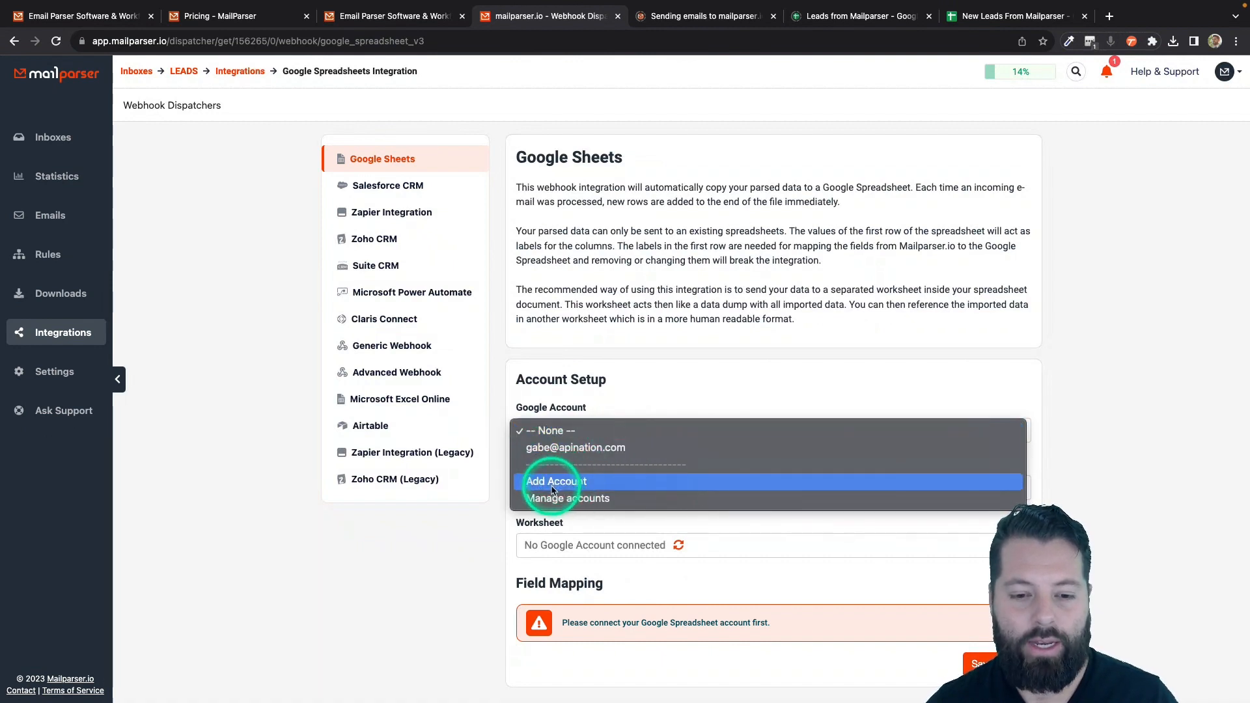
click(551, 448)
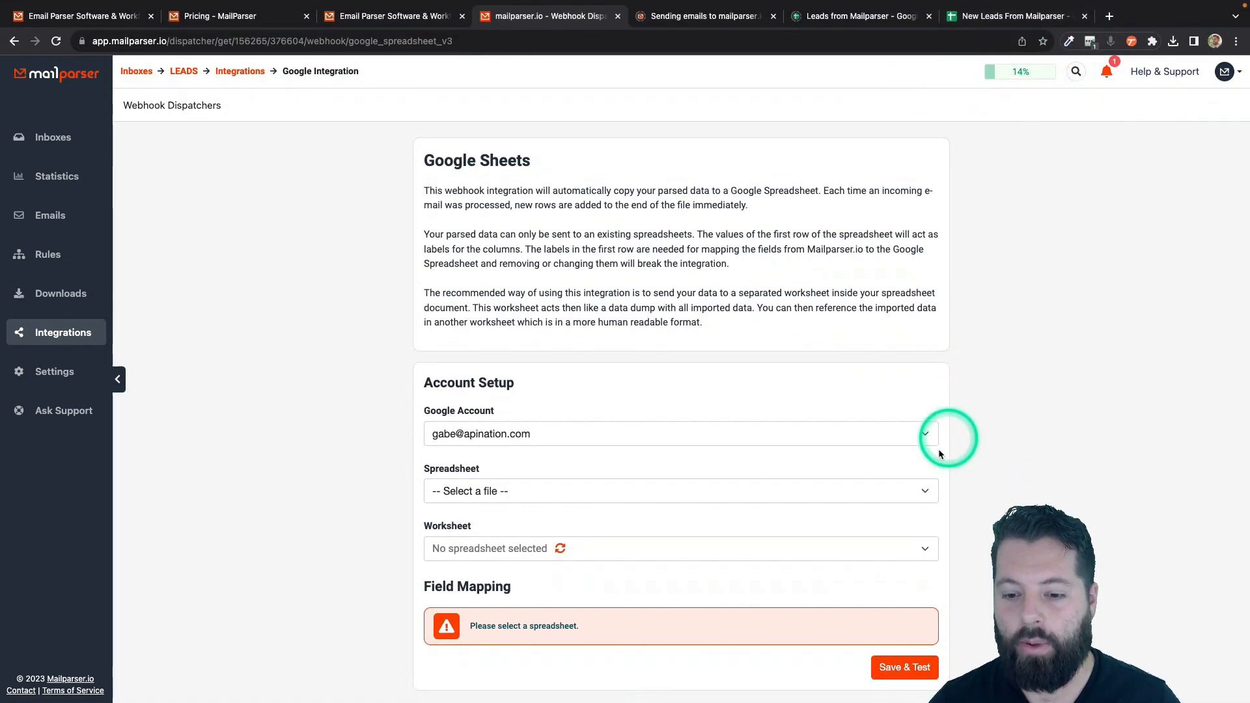
Select the New Leads From Mailparser spreadsheet as the integration's target file
click(926, 493)
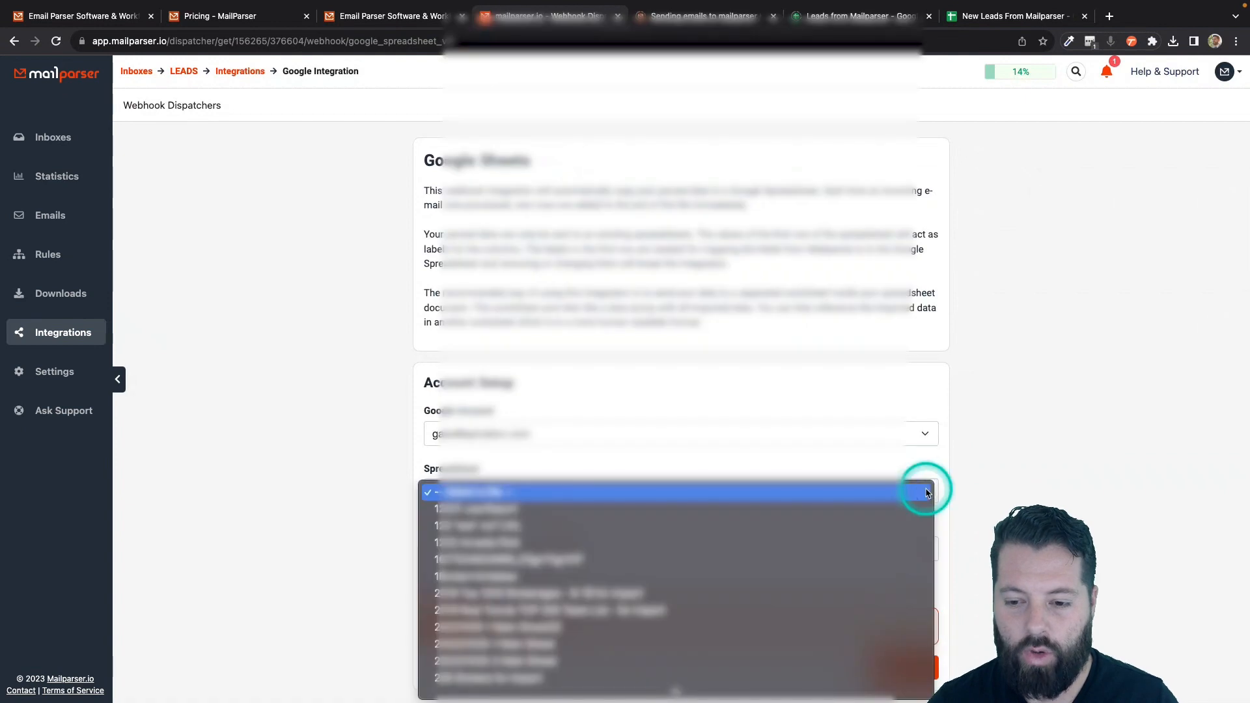
scroll(626, 643, down, 10)
scroll(628, 646, down, 20)
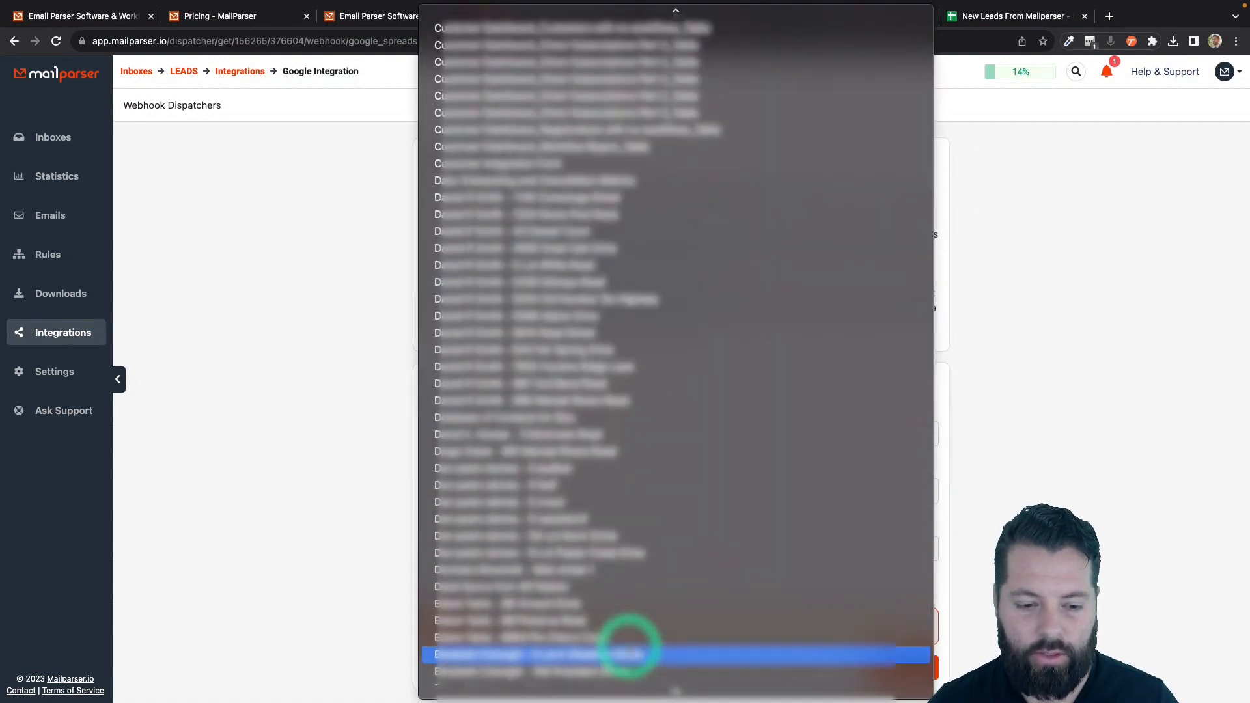
scroll(630, 651, down, 20)
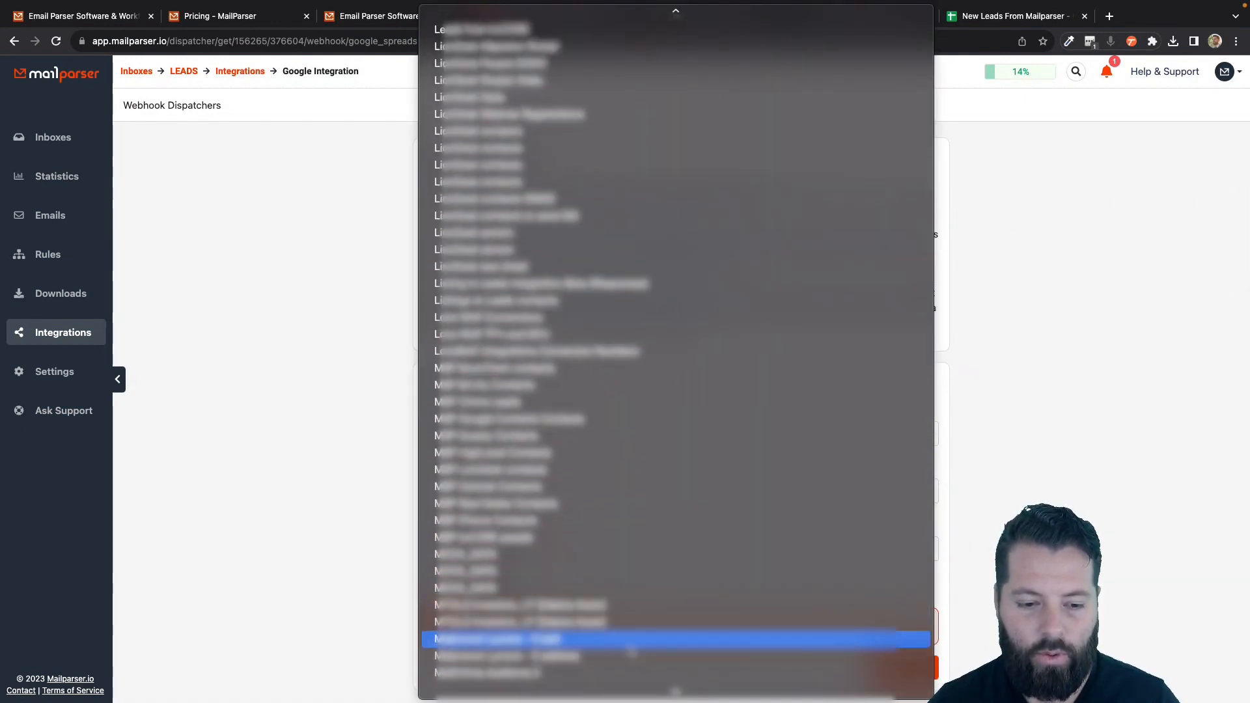
scroll(630, 651, down, 5)
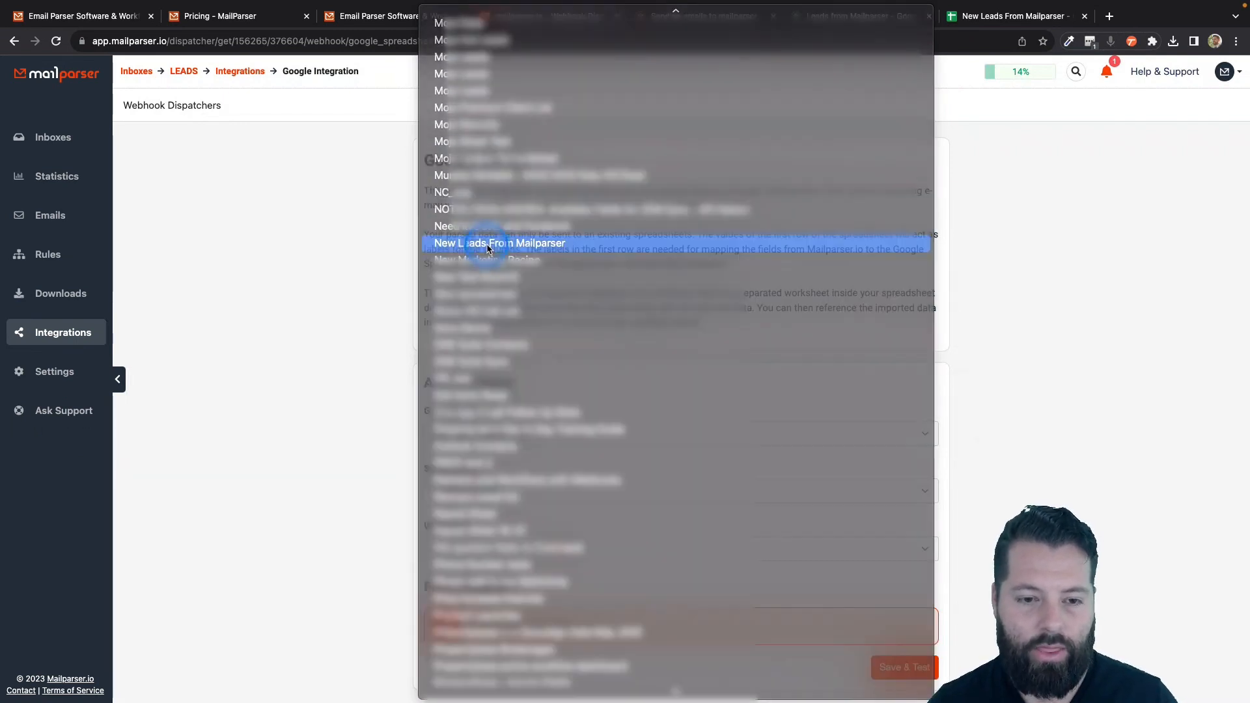
click(487, 248)
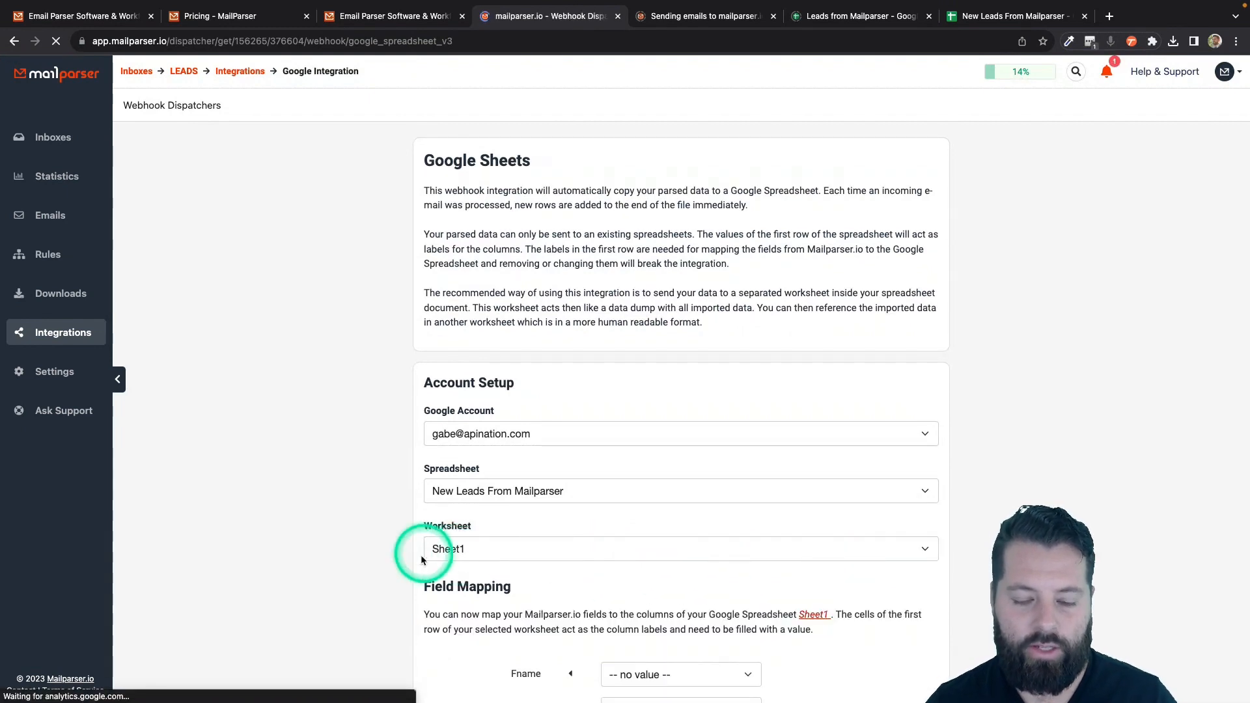
Map the spreadsheet's Fname column to the parsed fname field and use no value for Lname
scroll(419, 558, down, 5)
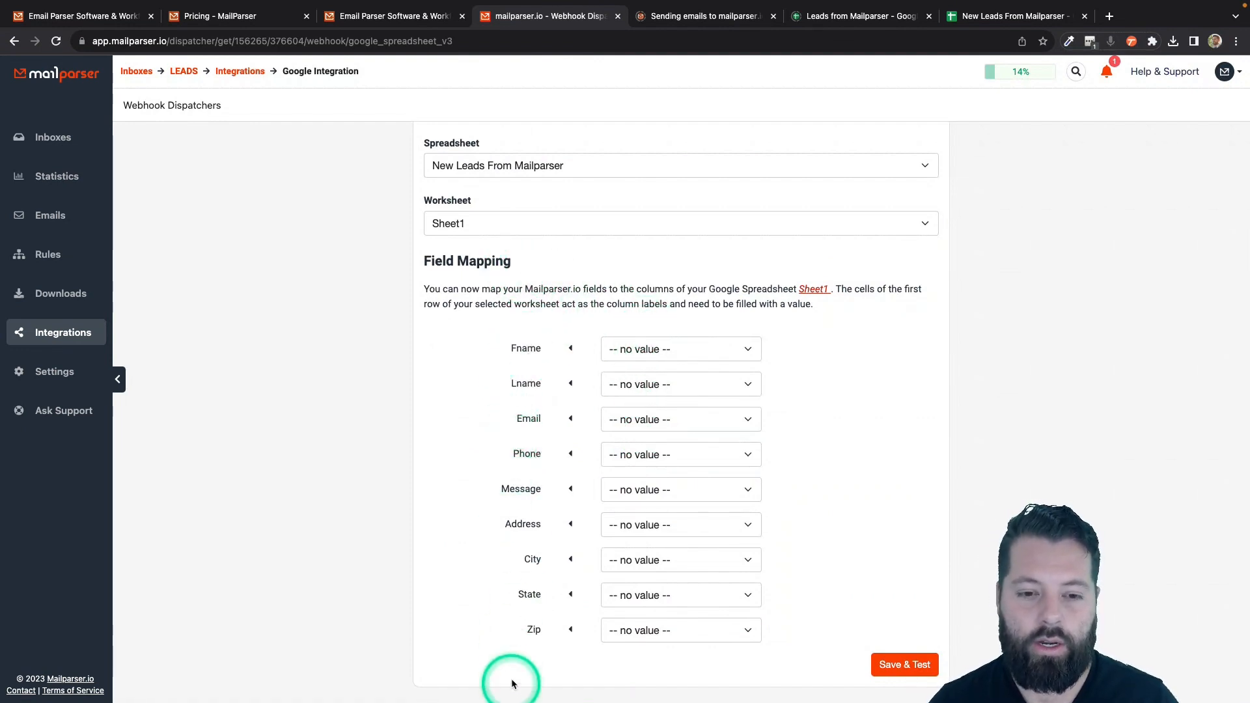
click(641, 352)
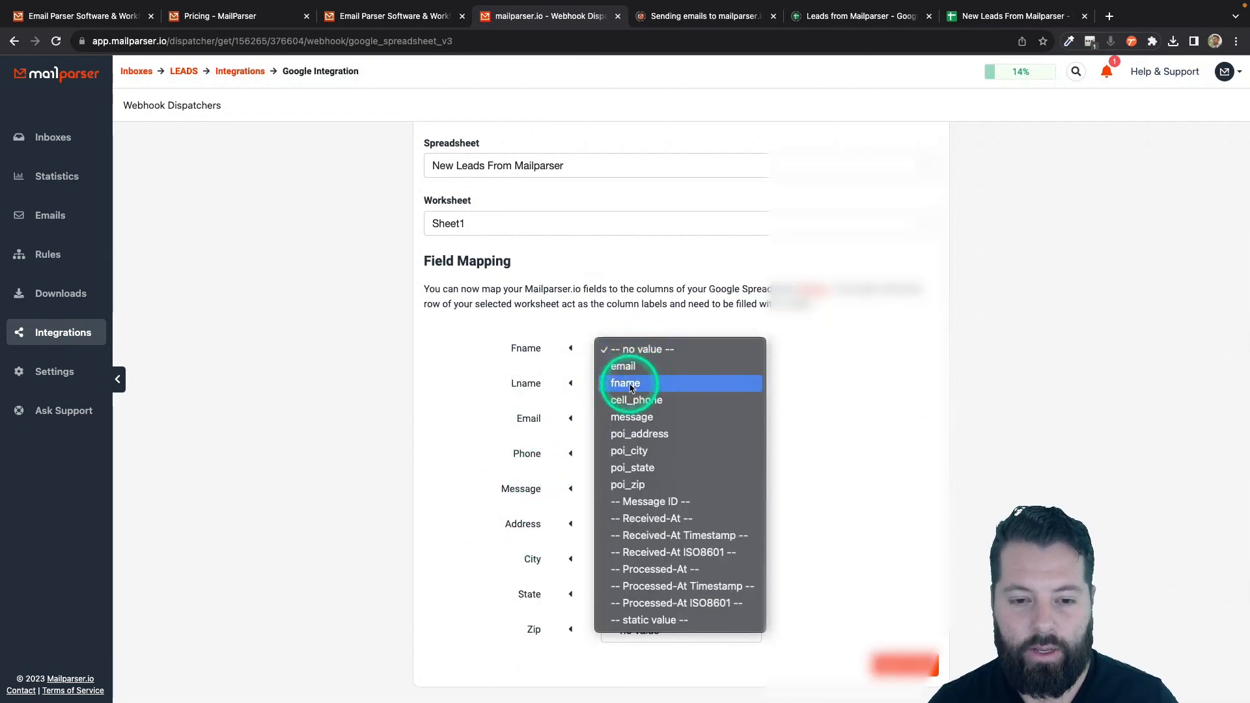
click(630, 384)
click(630, 386)
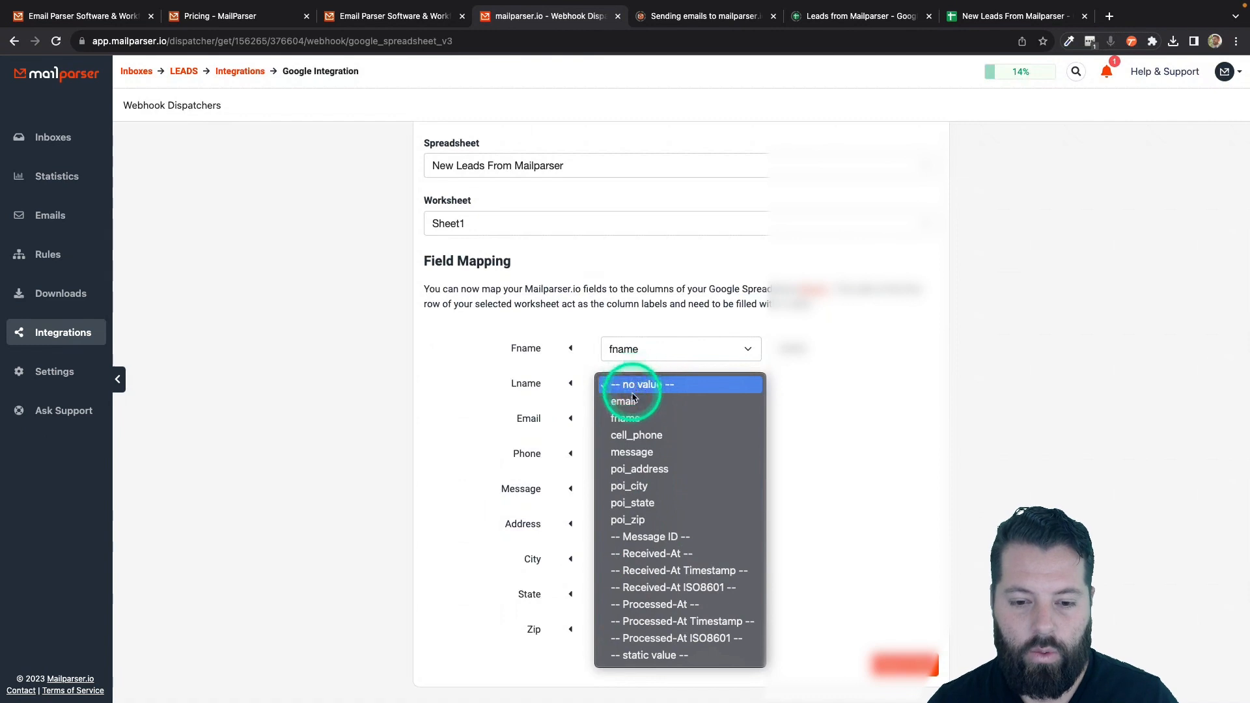
click(809, 412)
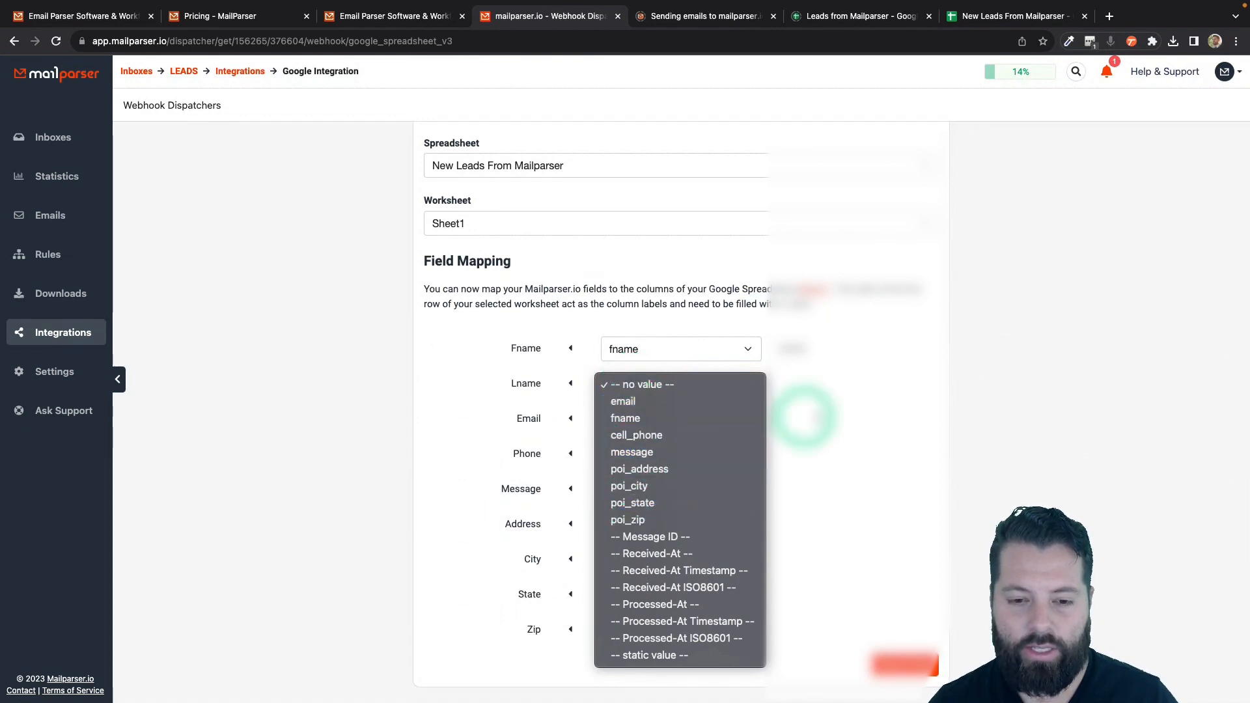
click(722, 386)
click(721, 385)
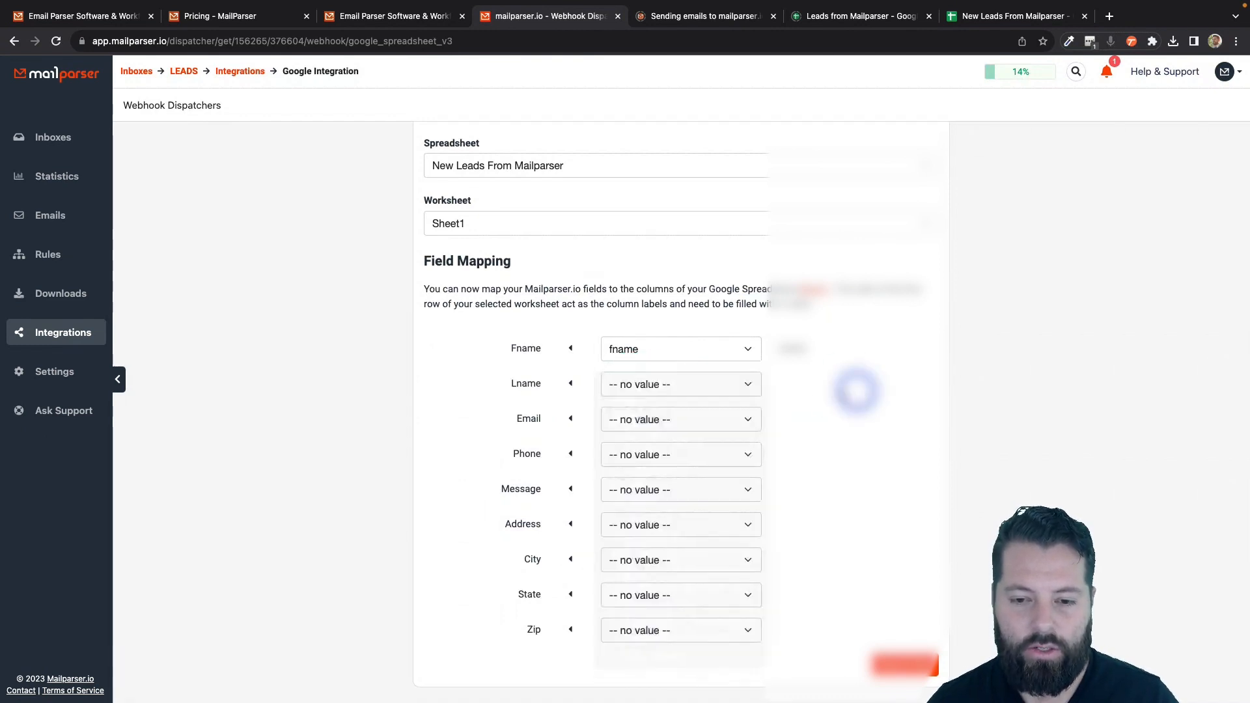
Map the Email column to email, Phone to cell_phone and Message to message
click(713, 420)
click(679, 444)
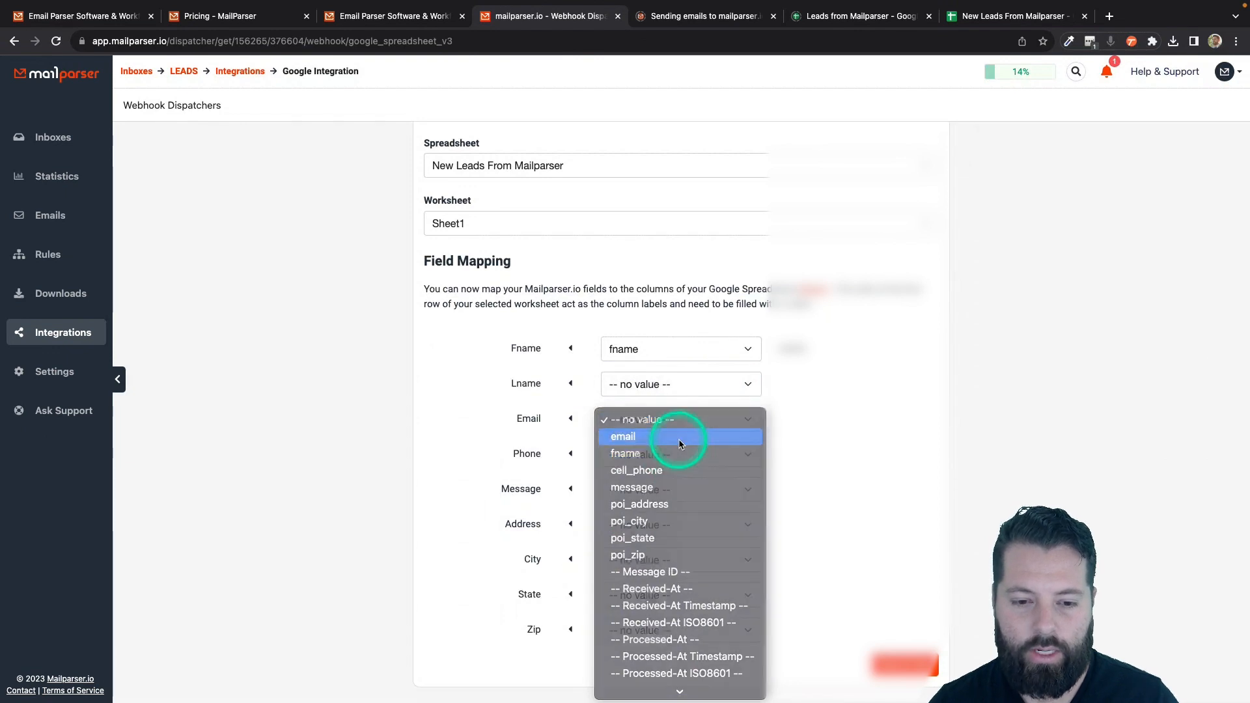
click(677, 451)
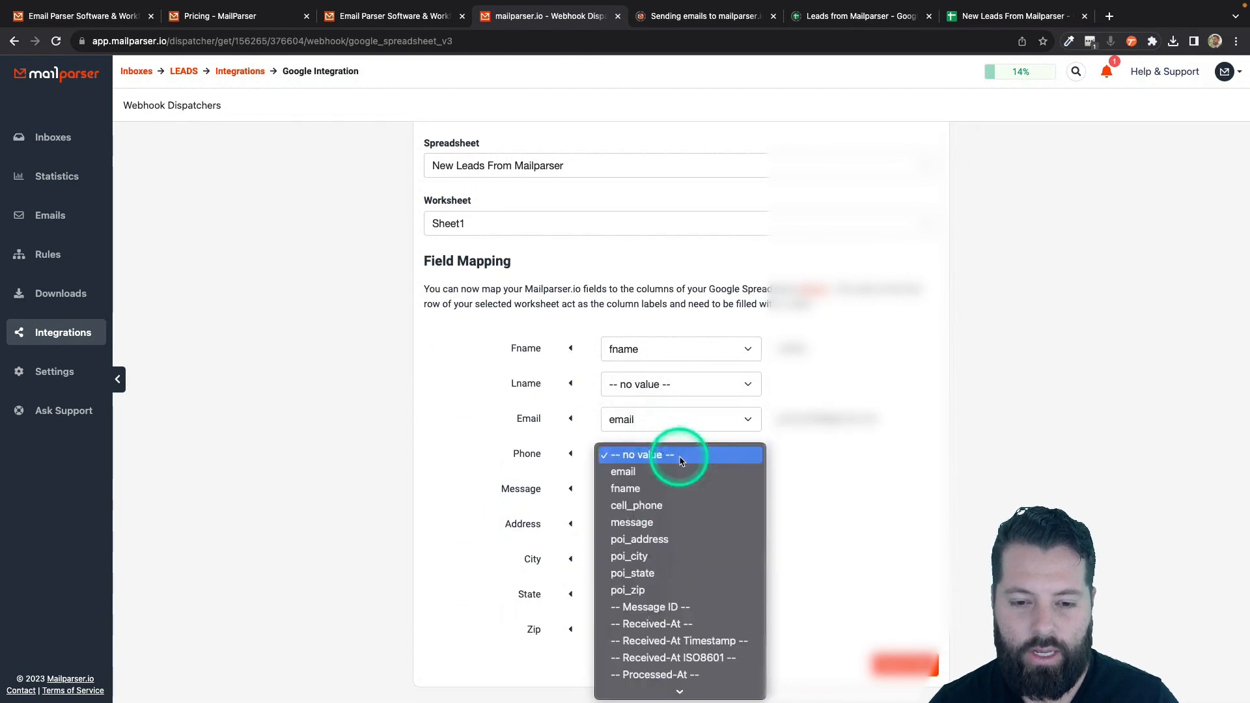
click(658, 506)
click(657, 490)
click(654, 564)
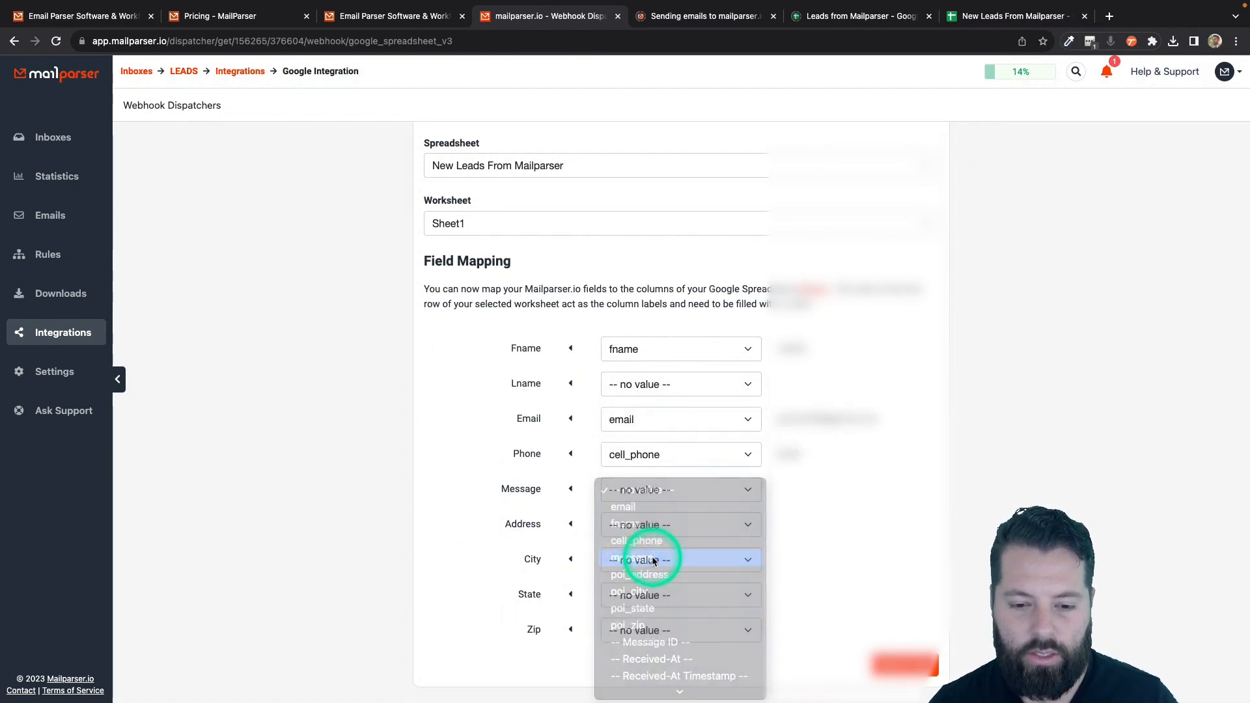
Map the Address, City, State and Zip columns to poi_address, poi_city, poi_state and poi_zip
scroll(709, 628, down, 4)
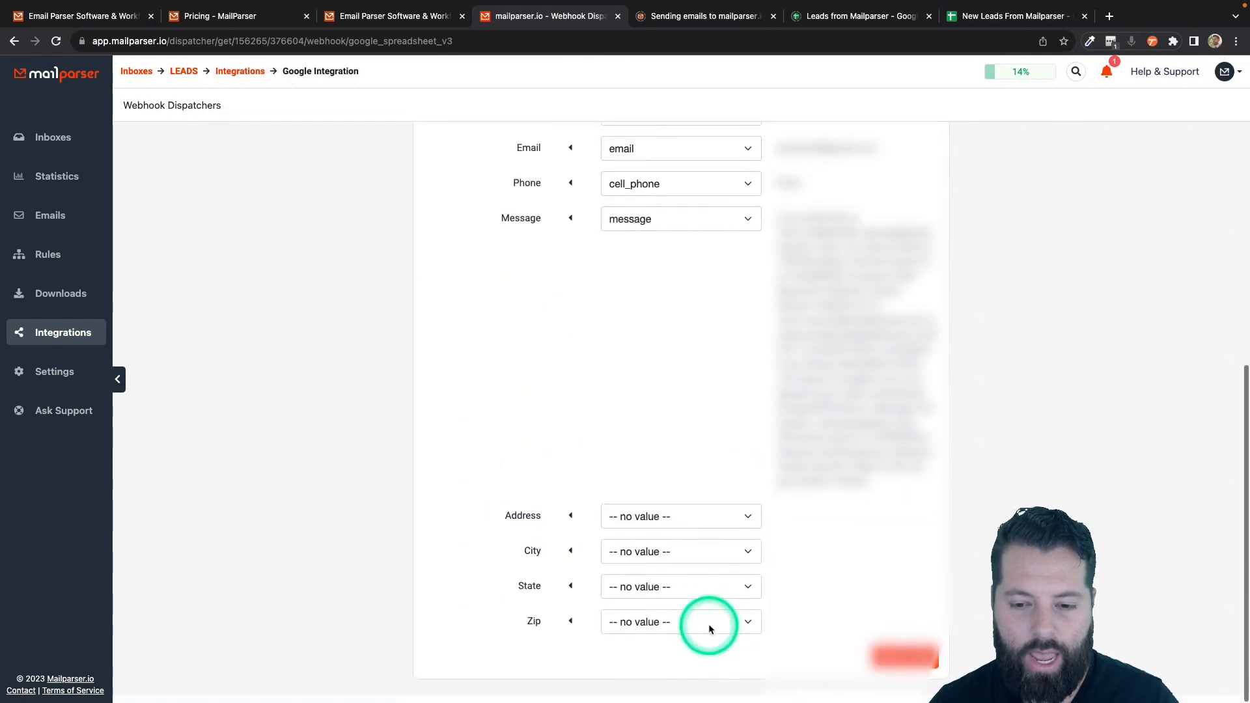
click(733, 525)
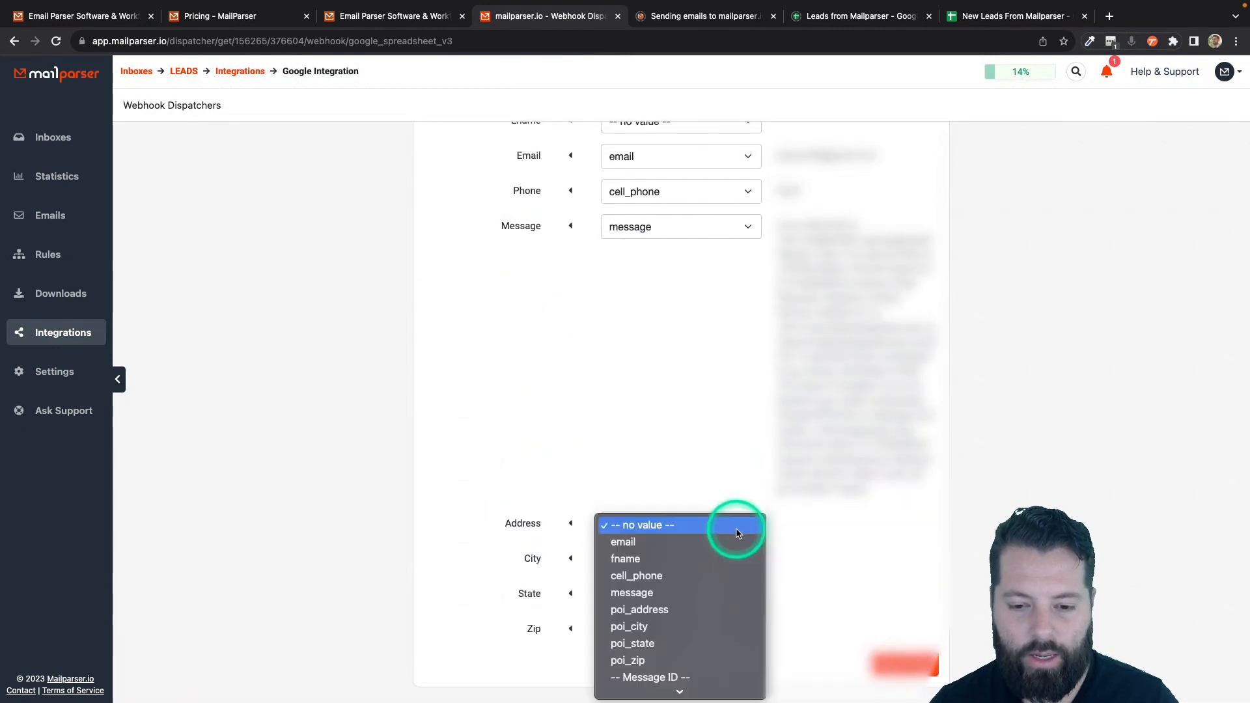
click(650, 609)
click(674, 561)
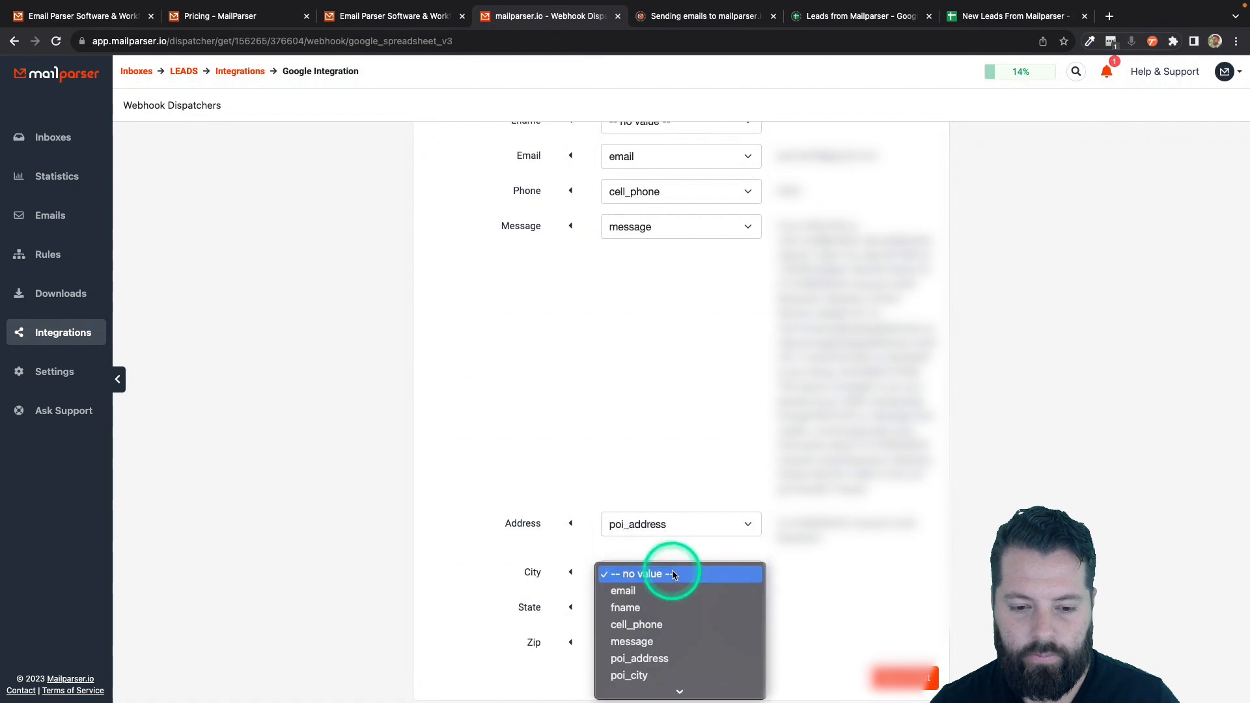
click(637, 673)
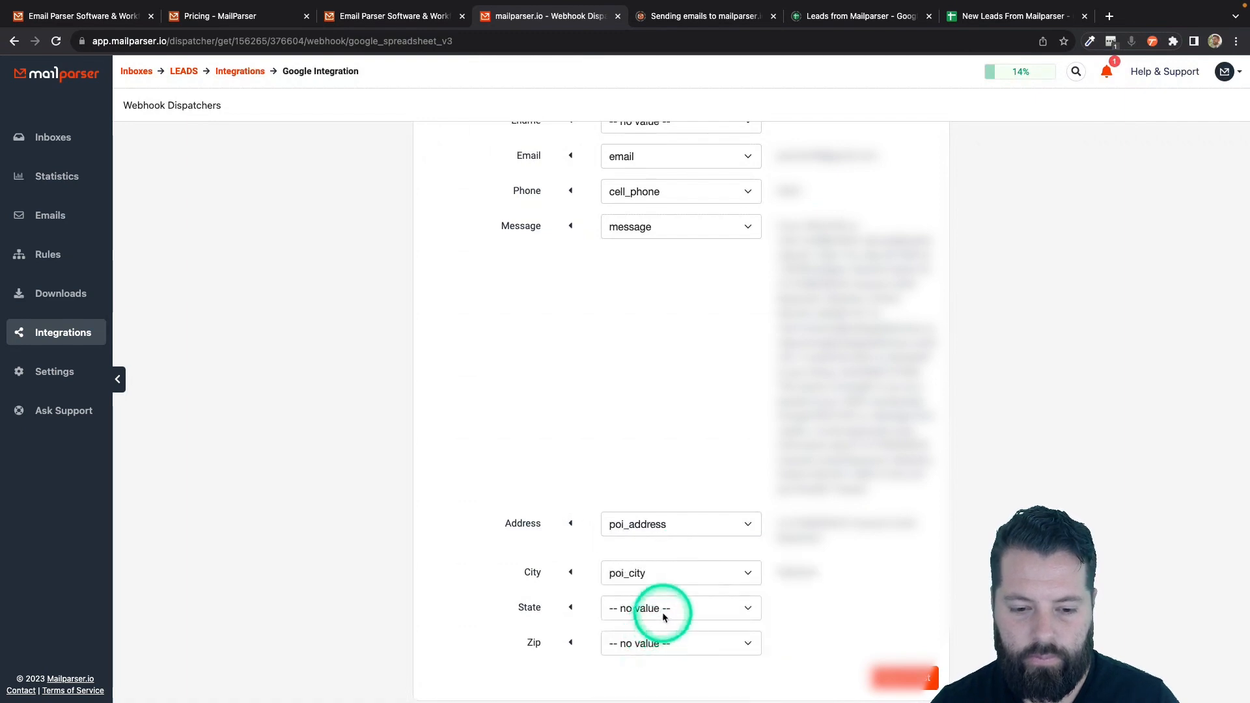
click(664, 608)
scroll(655, 648, down, 5)
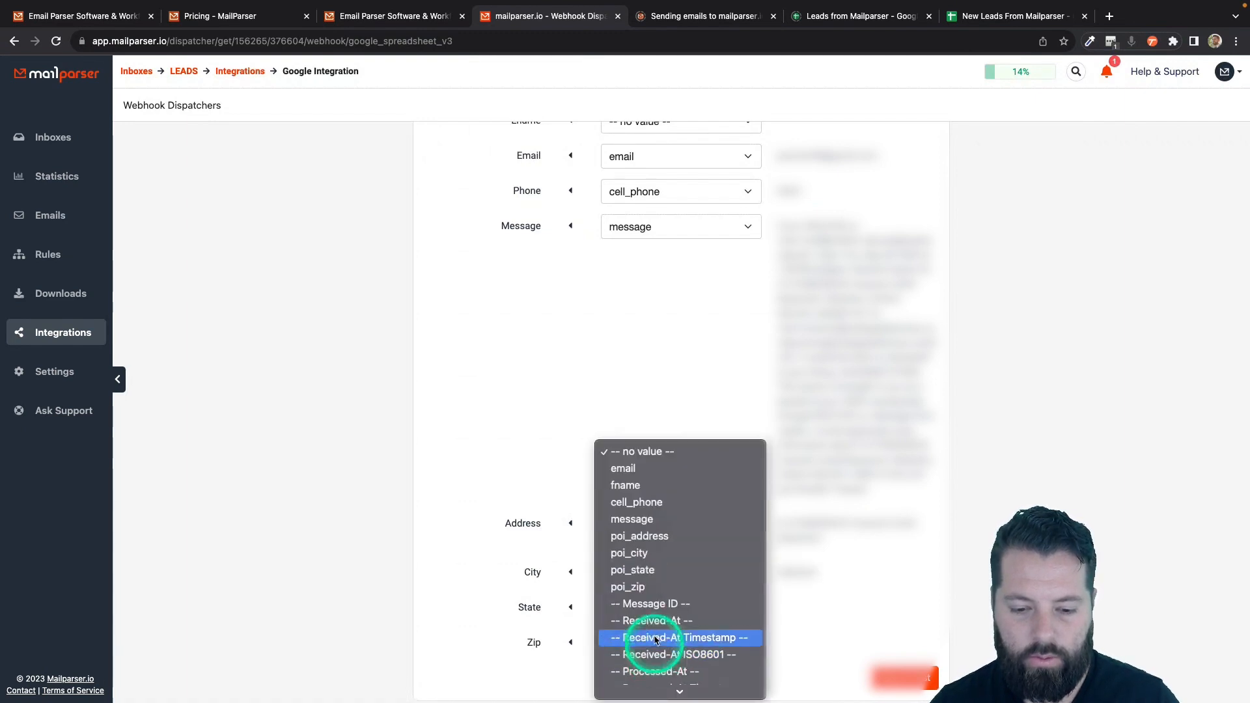
click(658, 571)
click(658, 643)
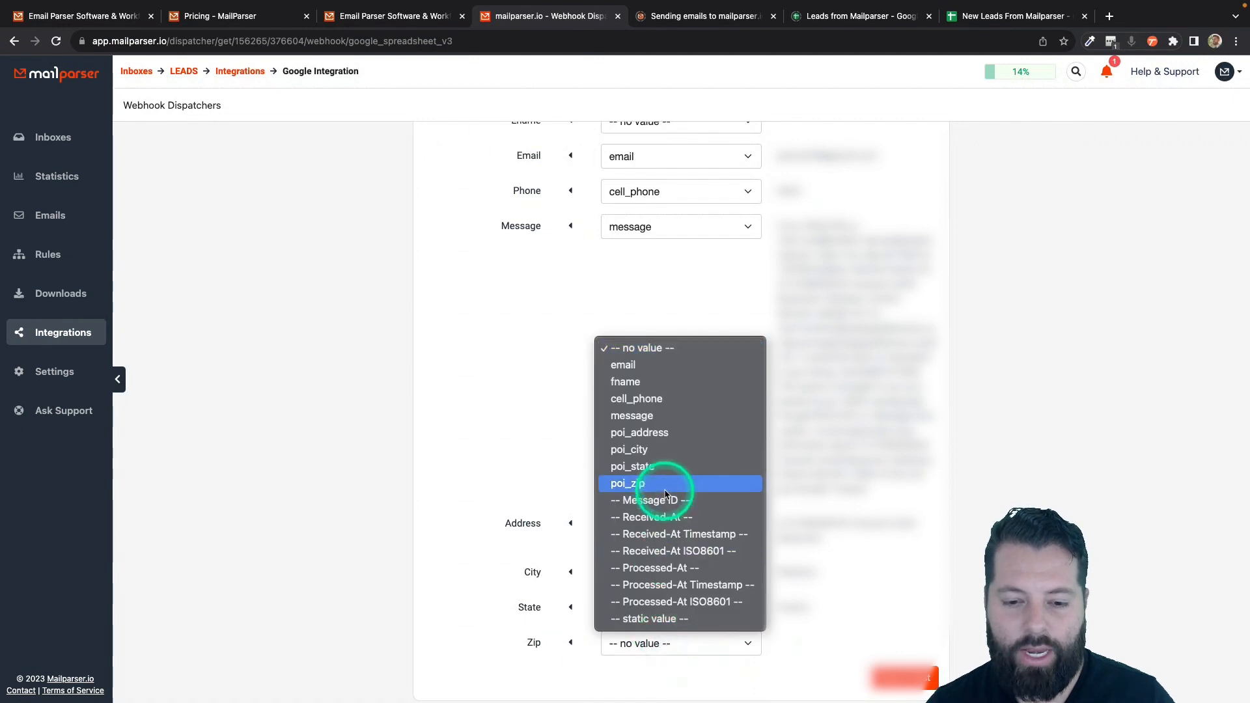
click(684, 483)
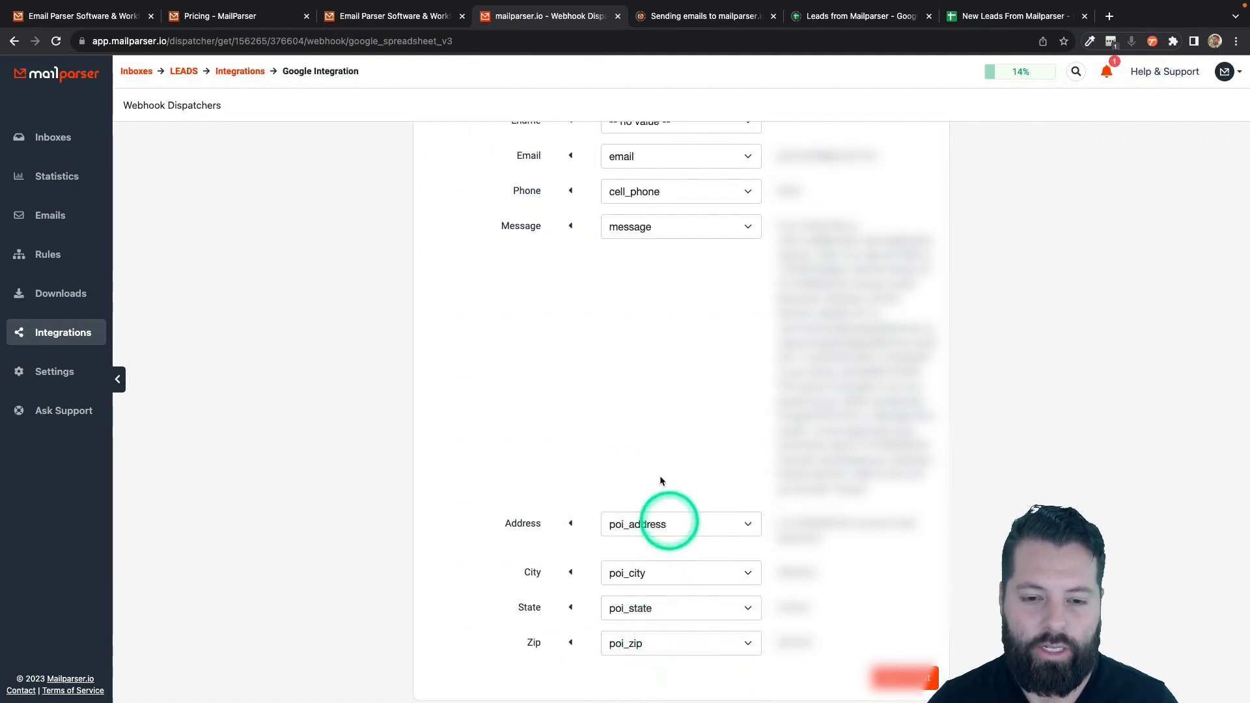
Compare the field mapping with the column headers in the New Leads From Mailparser spreadsheet, and return to the Mailparser integration
scroll(662, 368, up, 5)
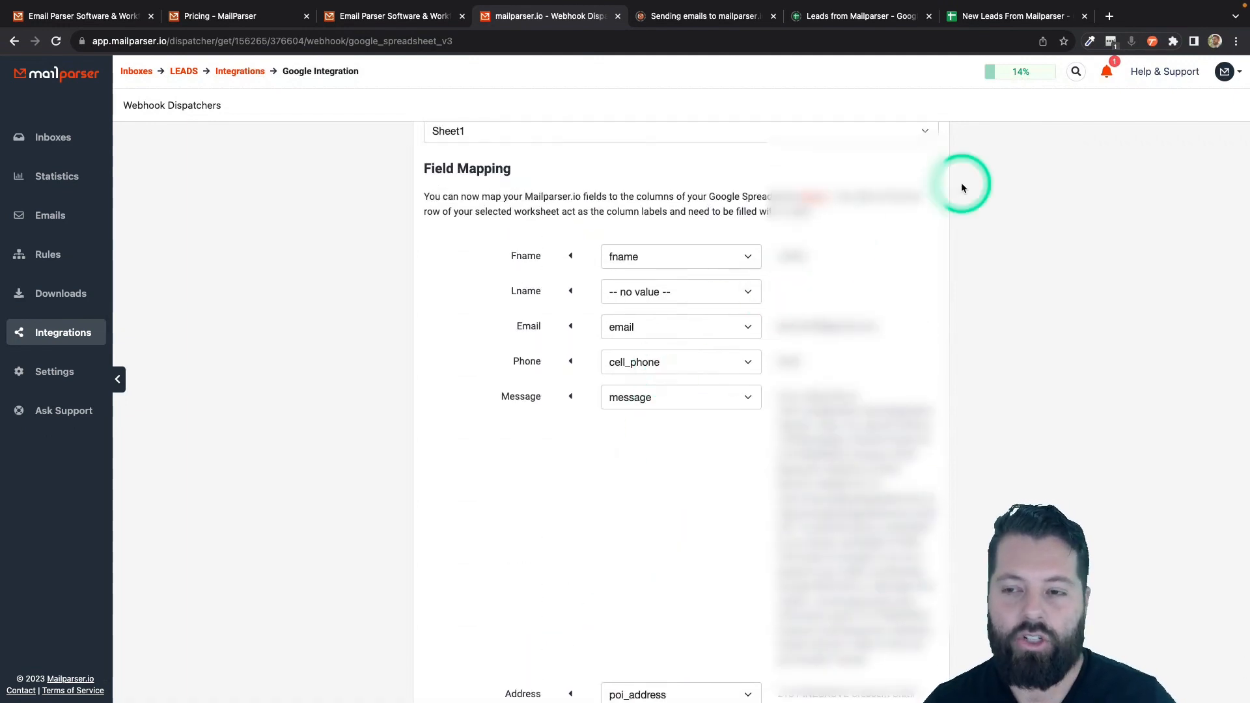
click(1007, 17)
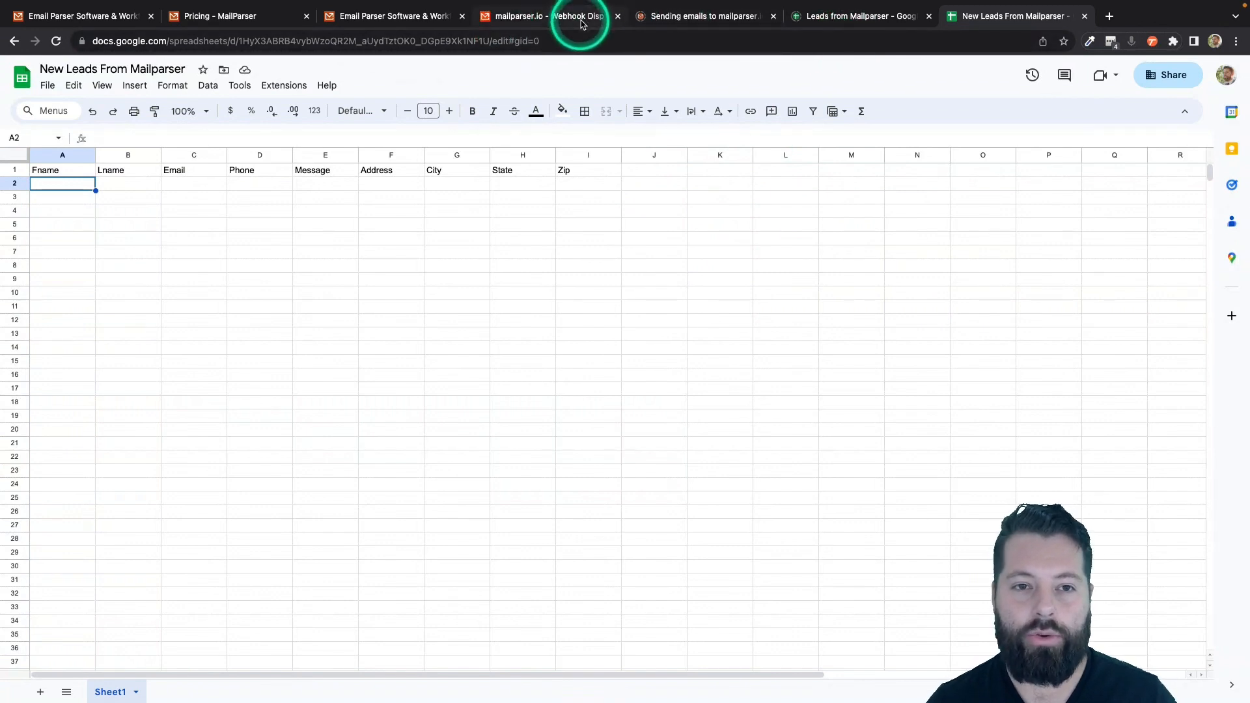
click(550, 16)
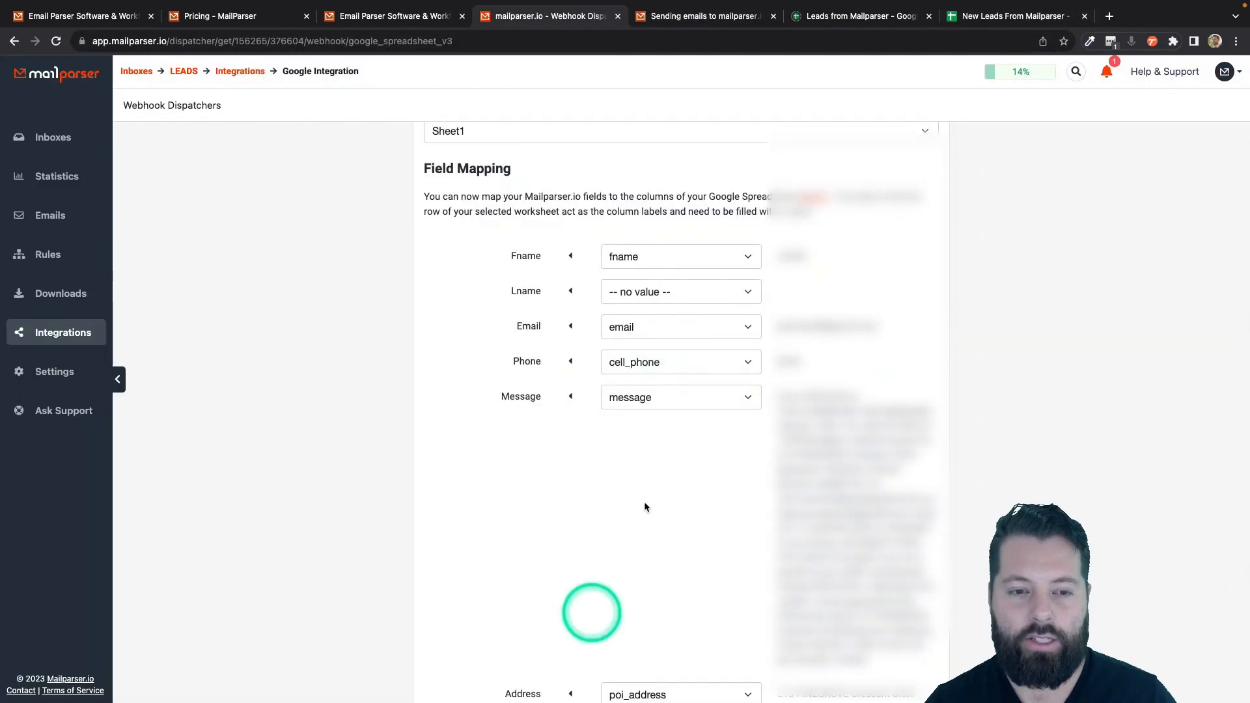
Save the Google Sheets integration, send test data to the spreadsheet and close the test dialog
scroll(637, 654, down, 3)
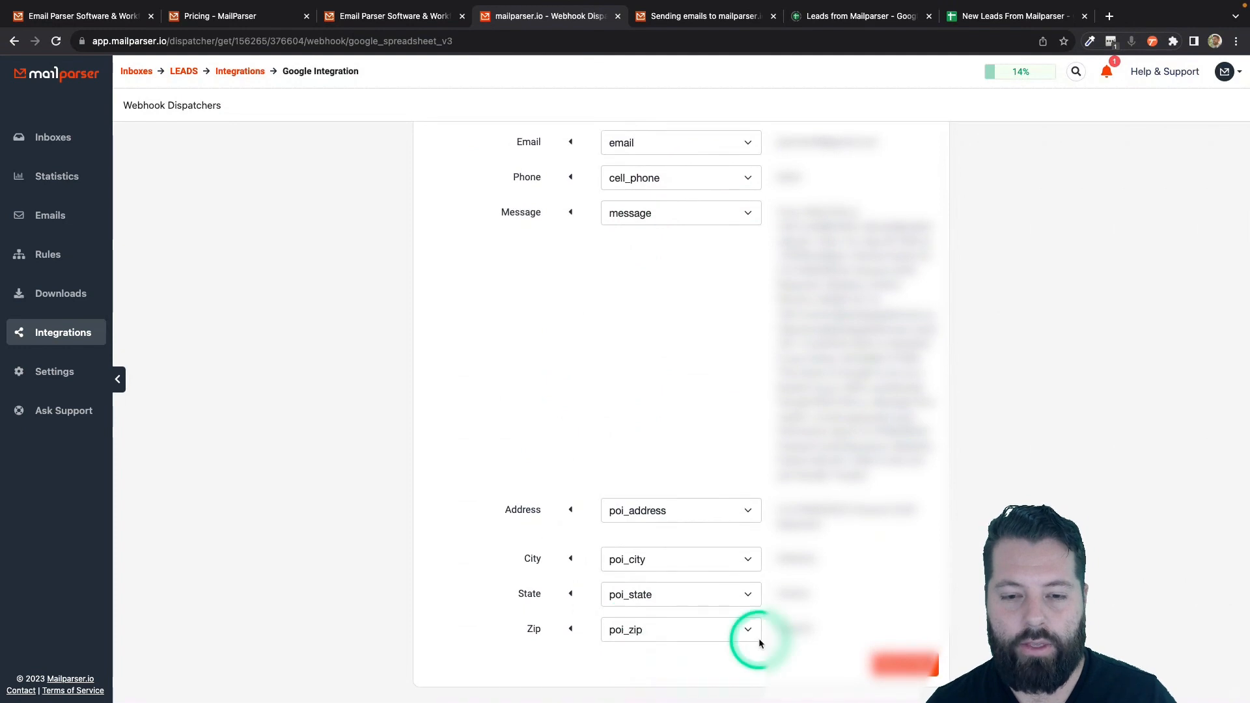
click(903, 661)
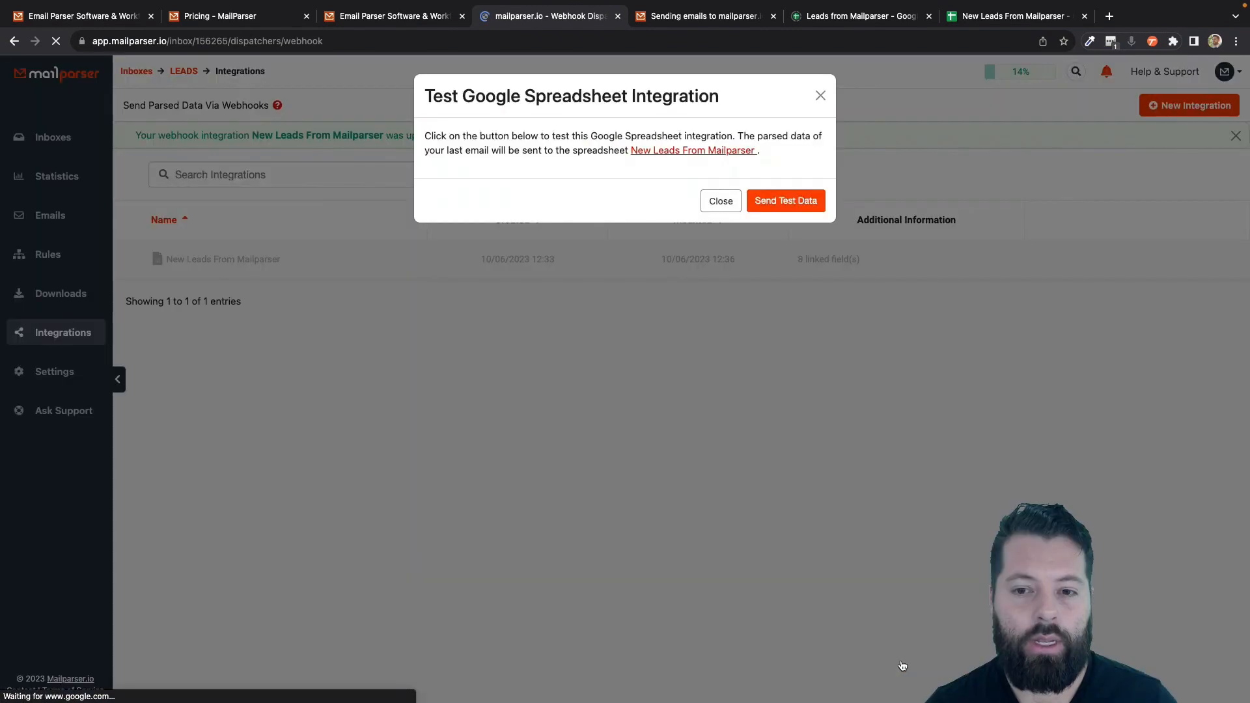
click(786, 201)
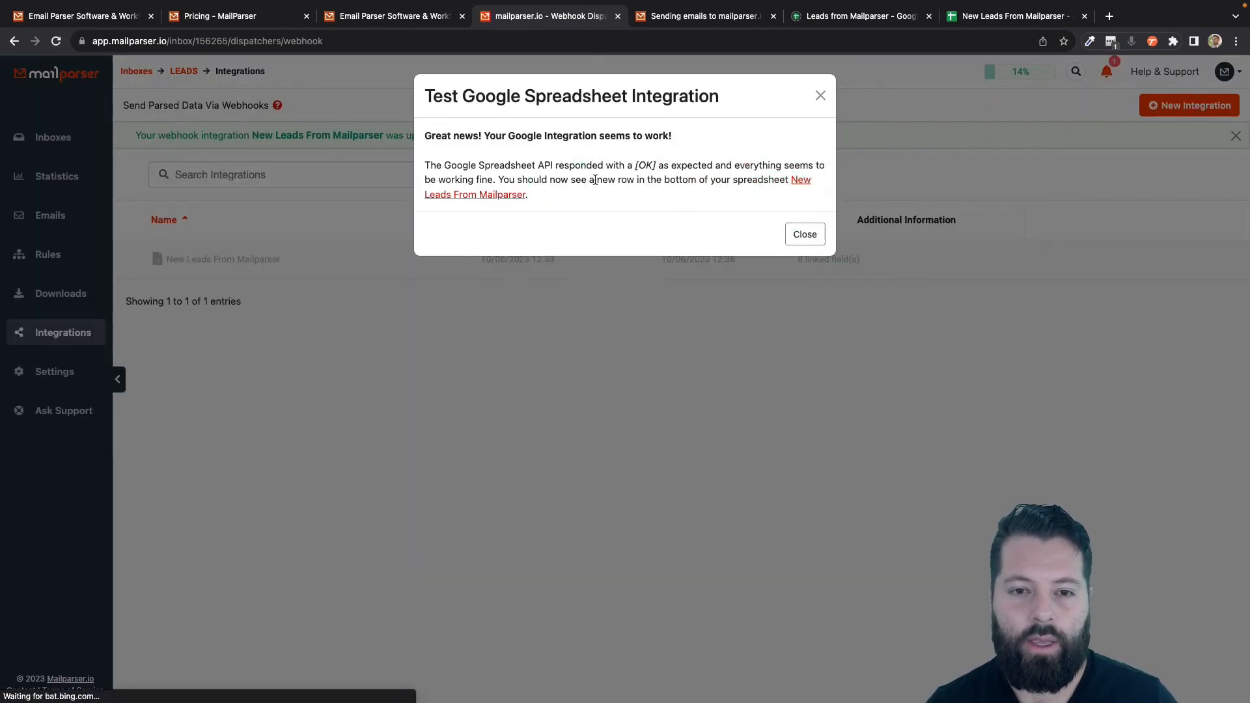
click(814, 237)
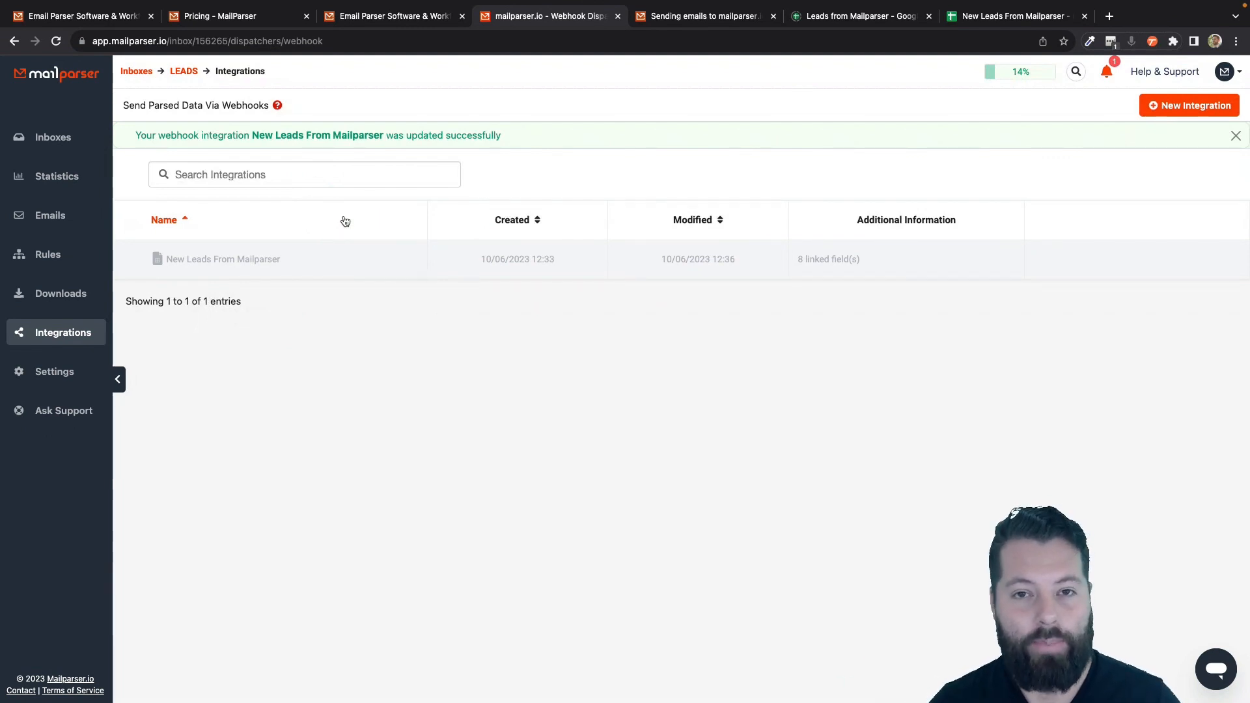
Switch to the API Nation website and browse its catalogue of apps available for syncing
click(617, 322)
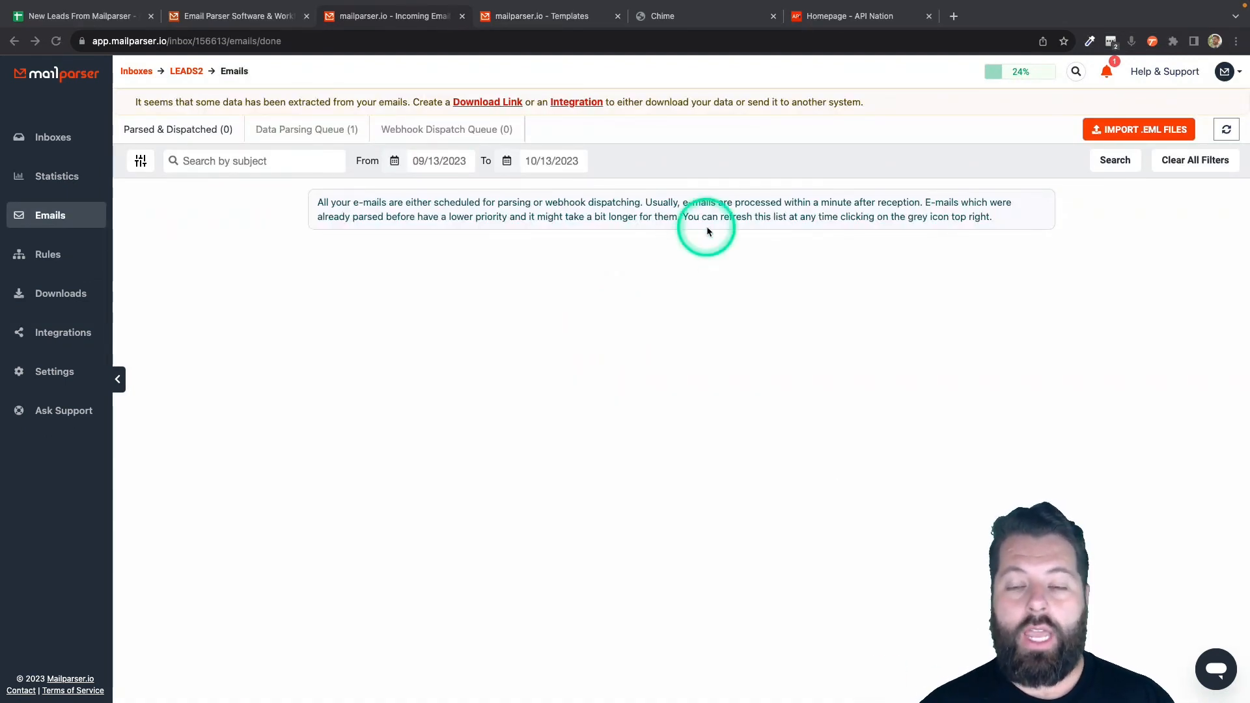
click(850, 18)
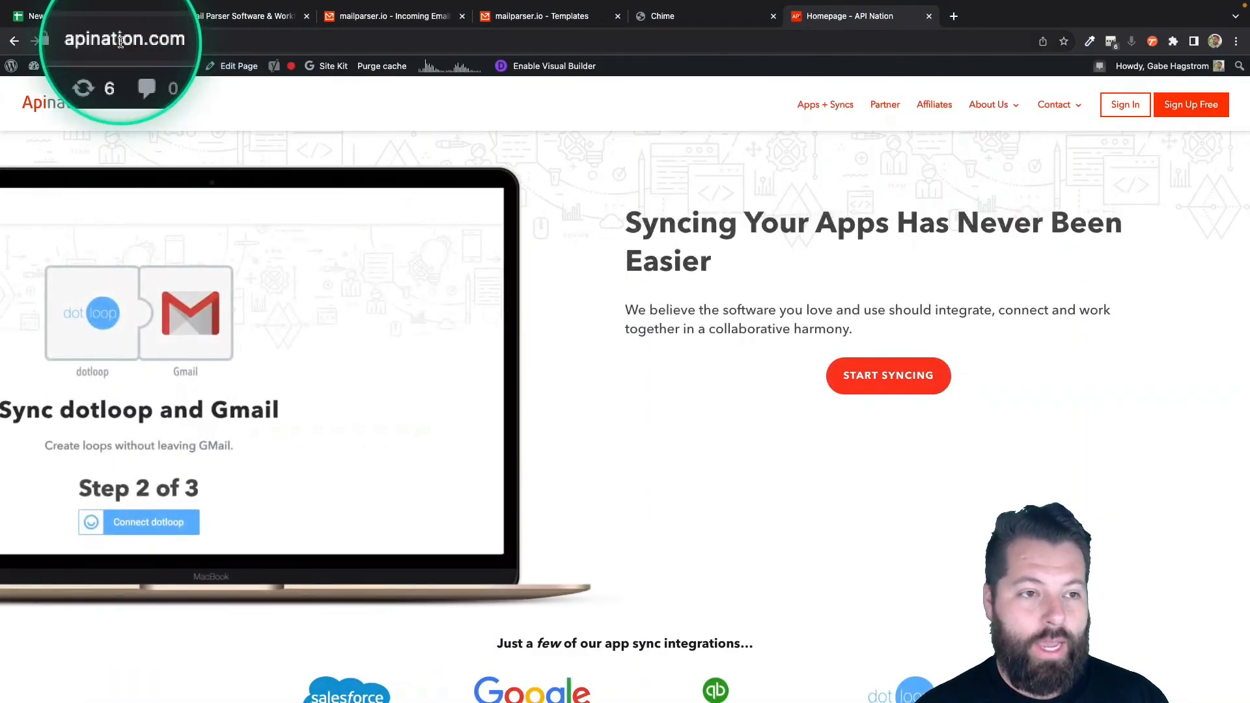
click(880, 379)
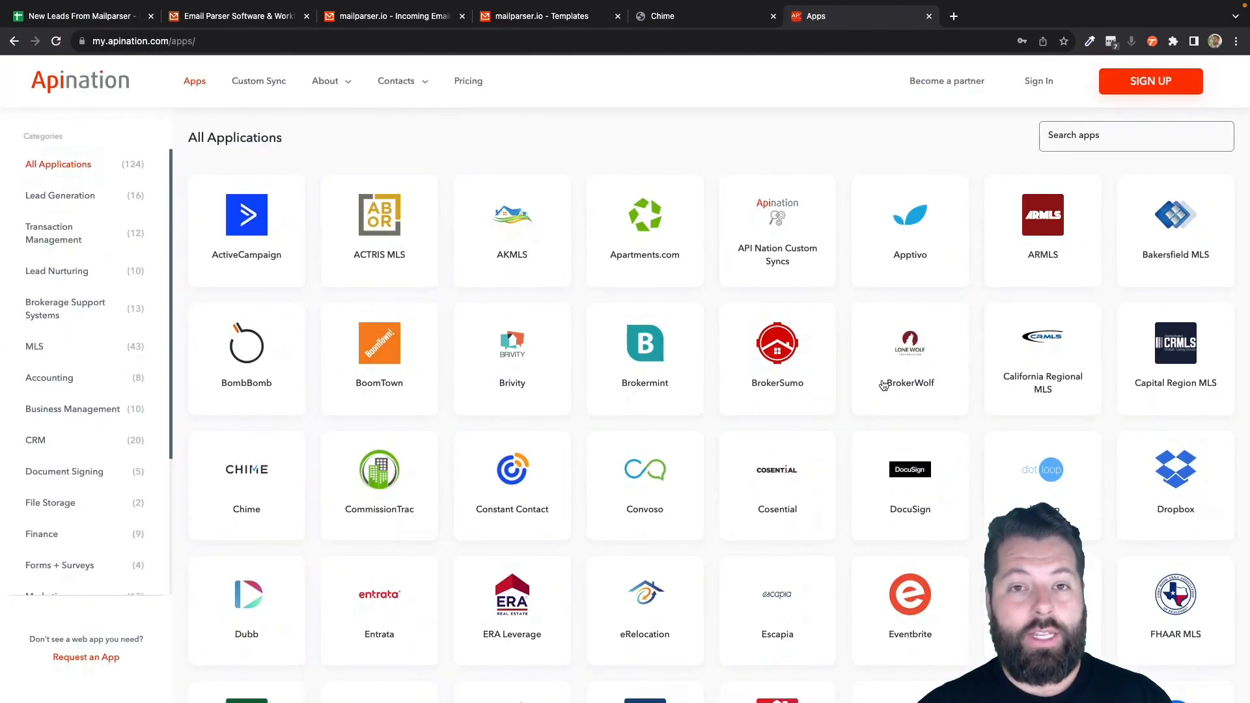
scroll(883, 385, down, 8)
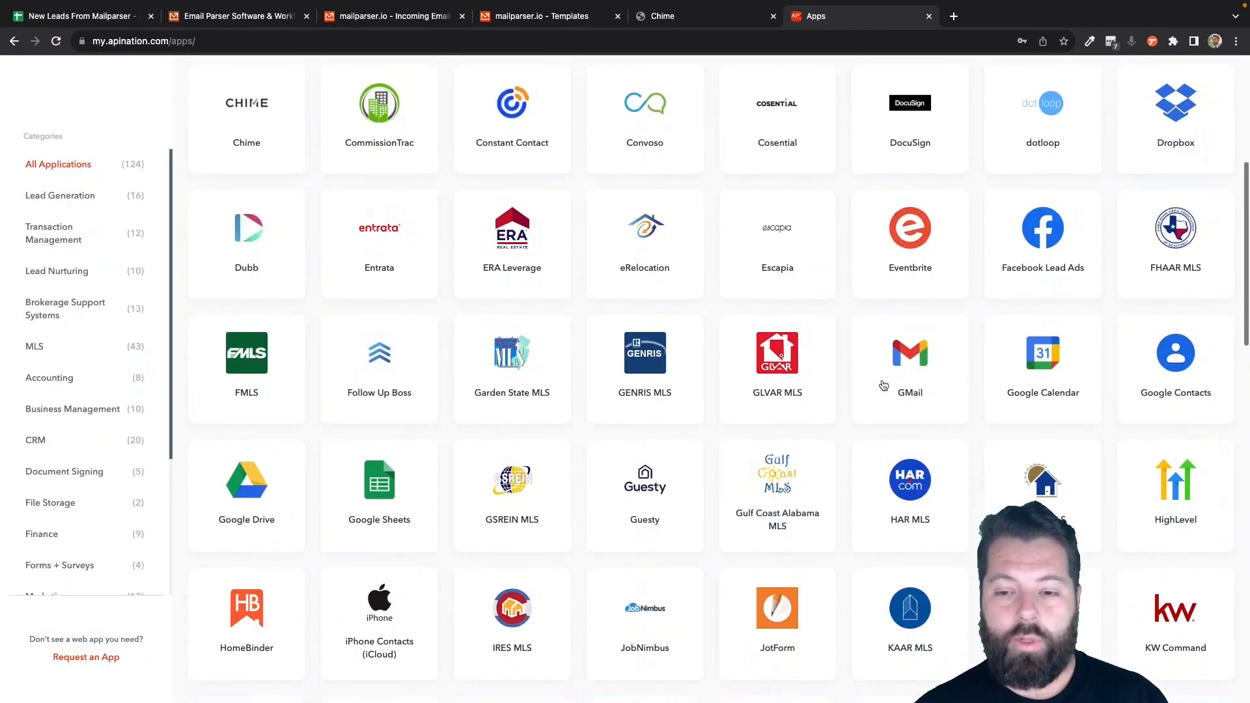
Choose MoxiWorks from the app catalogue, pair it with Google Sheets and activate Sync Contacts from Google Sheets to Moxi
scroll(883, 385, down, 6)
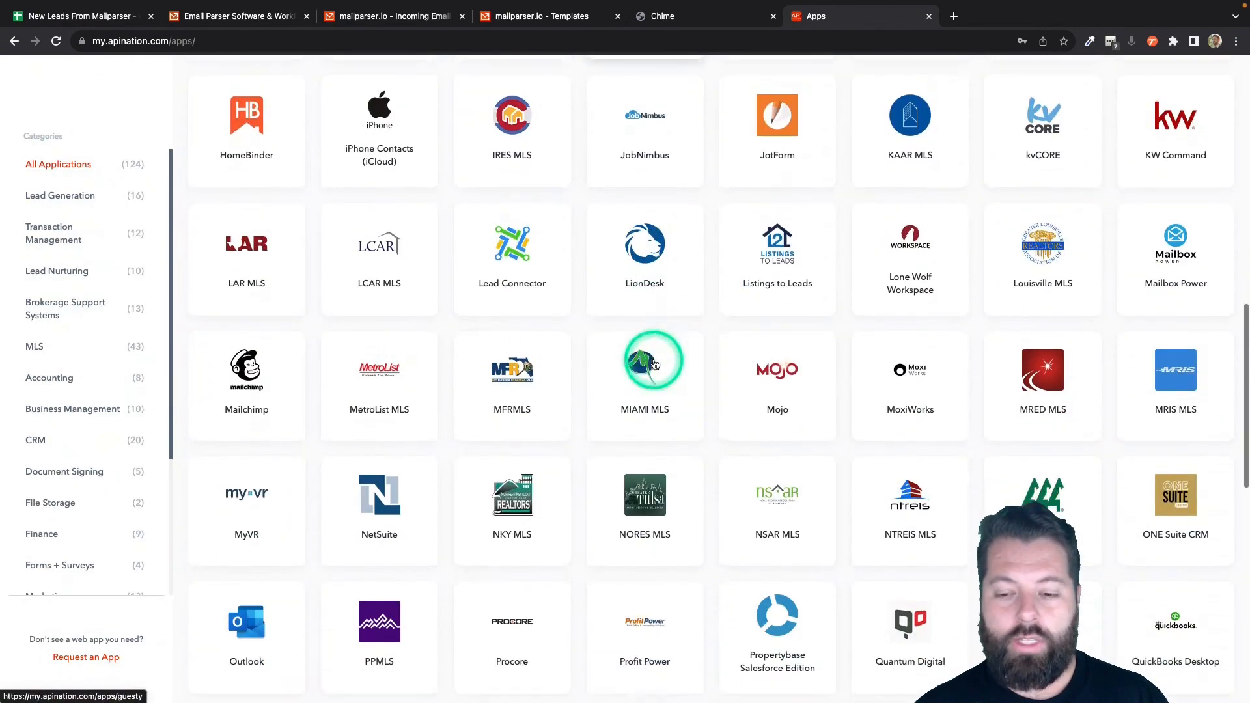
click(919, 347)
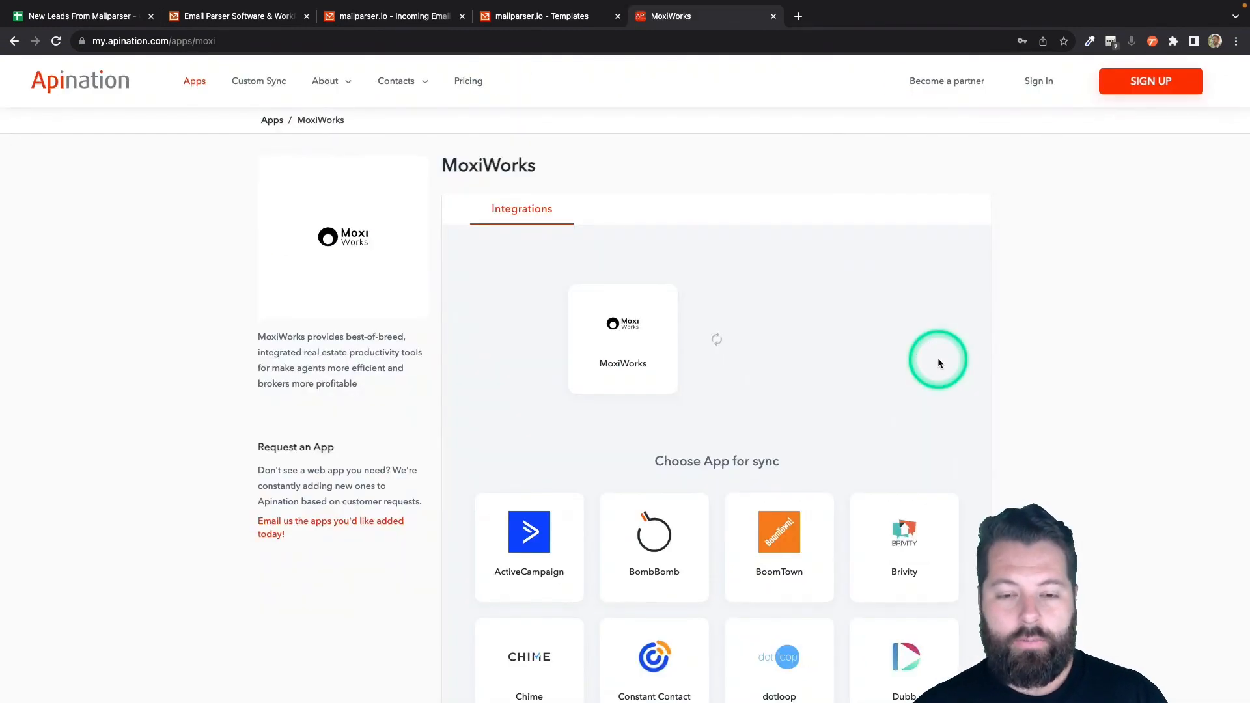
scroll(669, 412, down, 4)
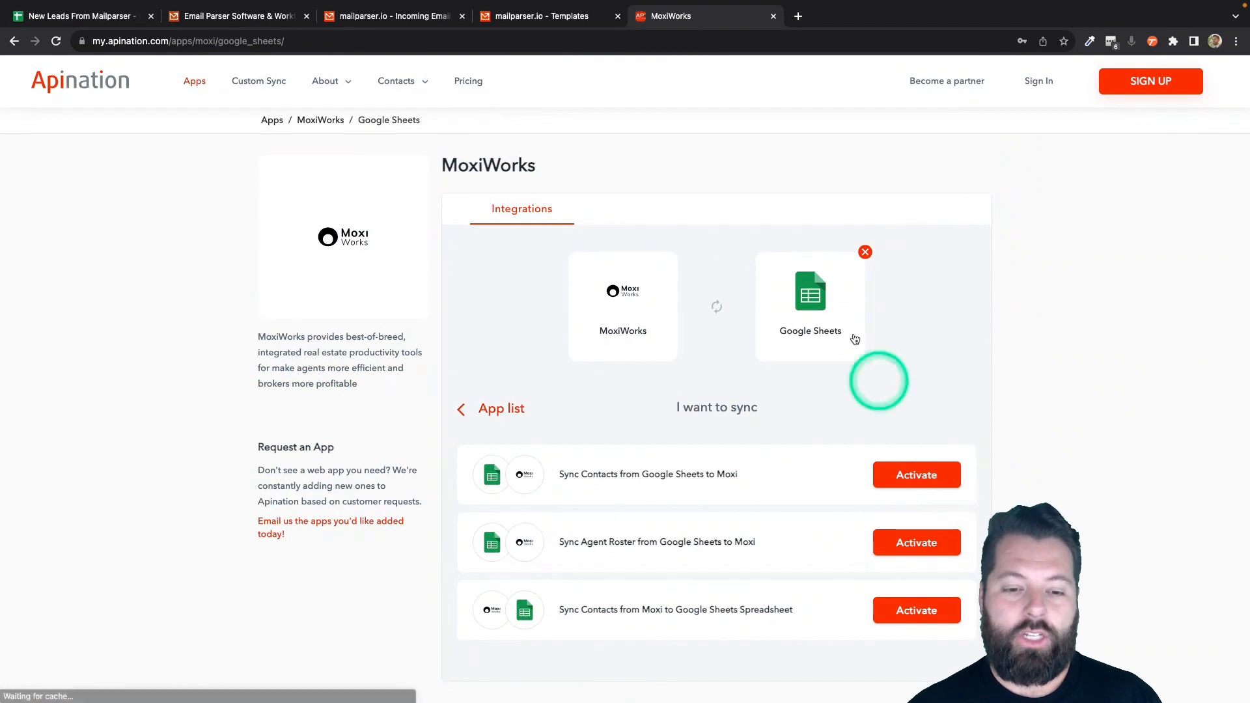
scroll(683, 433, down, 1)
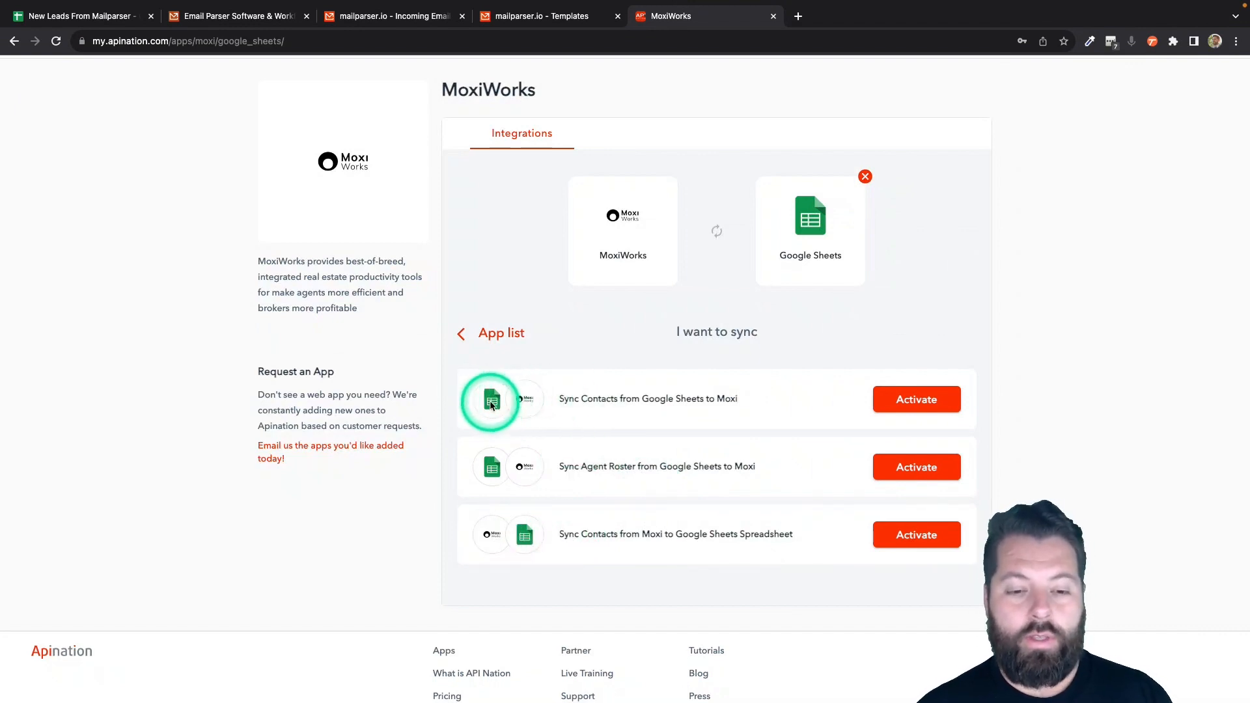
drag(491, 396, 489, 406)
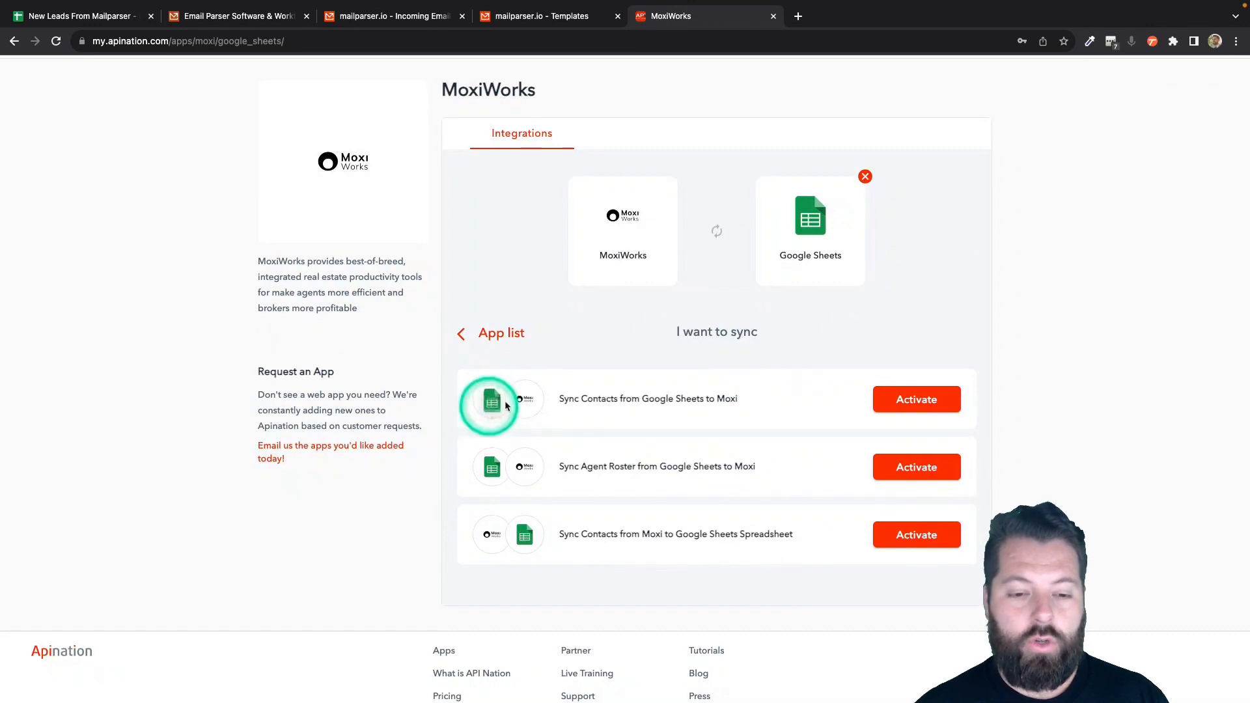
click(916, 399)
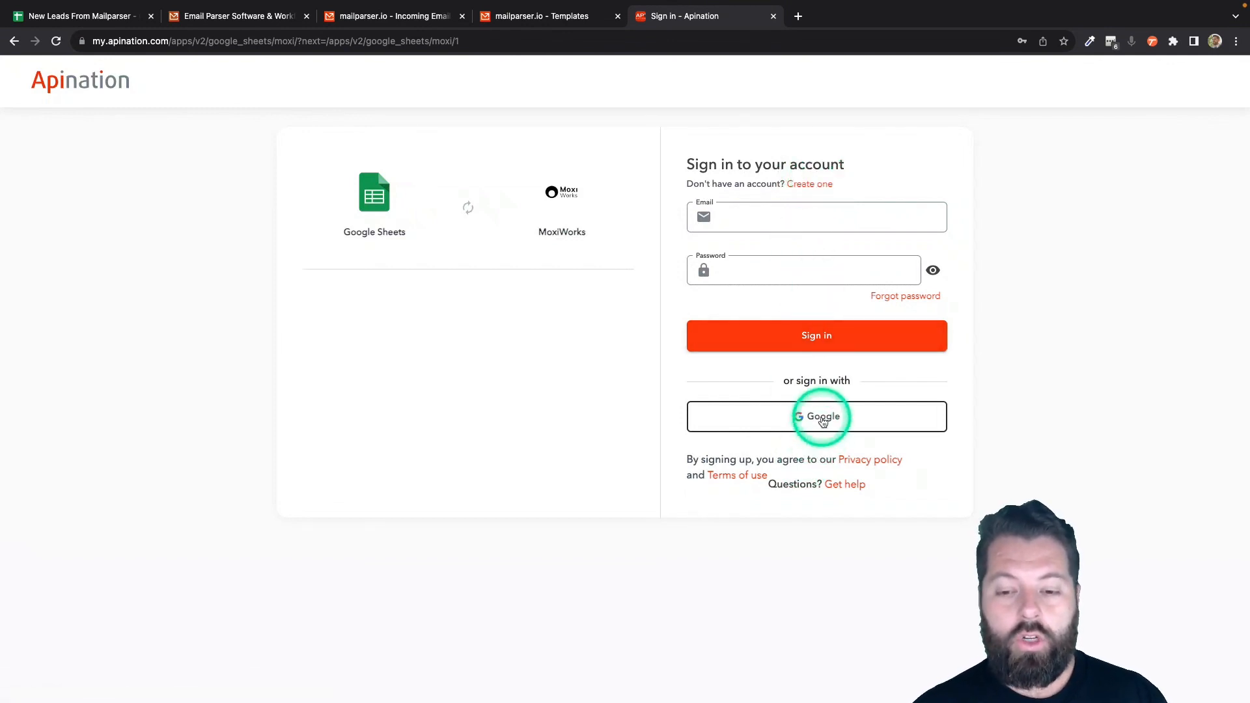
Sign in to API Nation with the work Google account
click(822, 421)
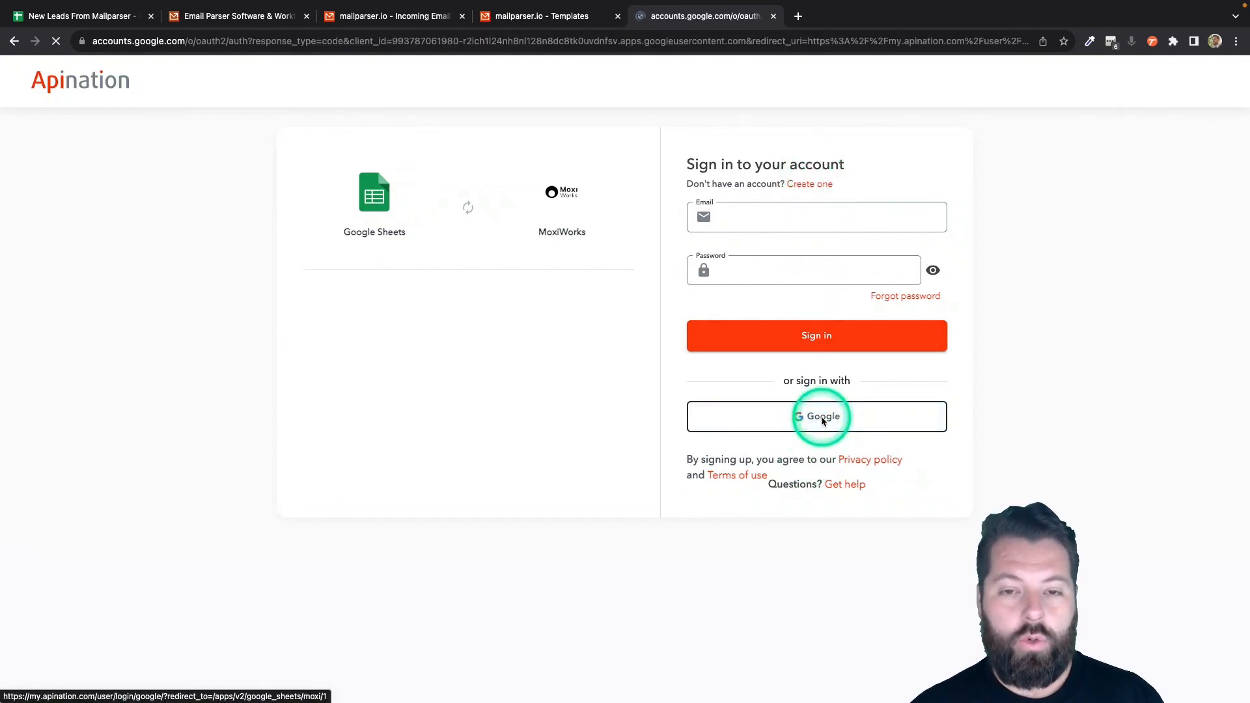
click(618, 333)
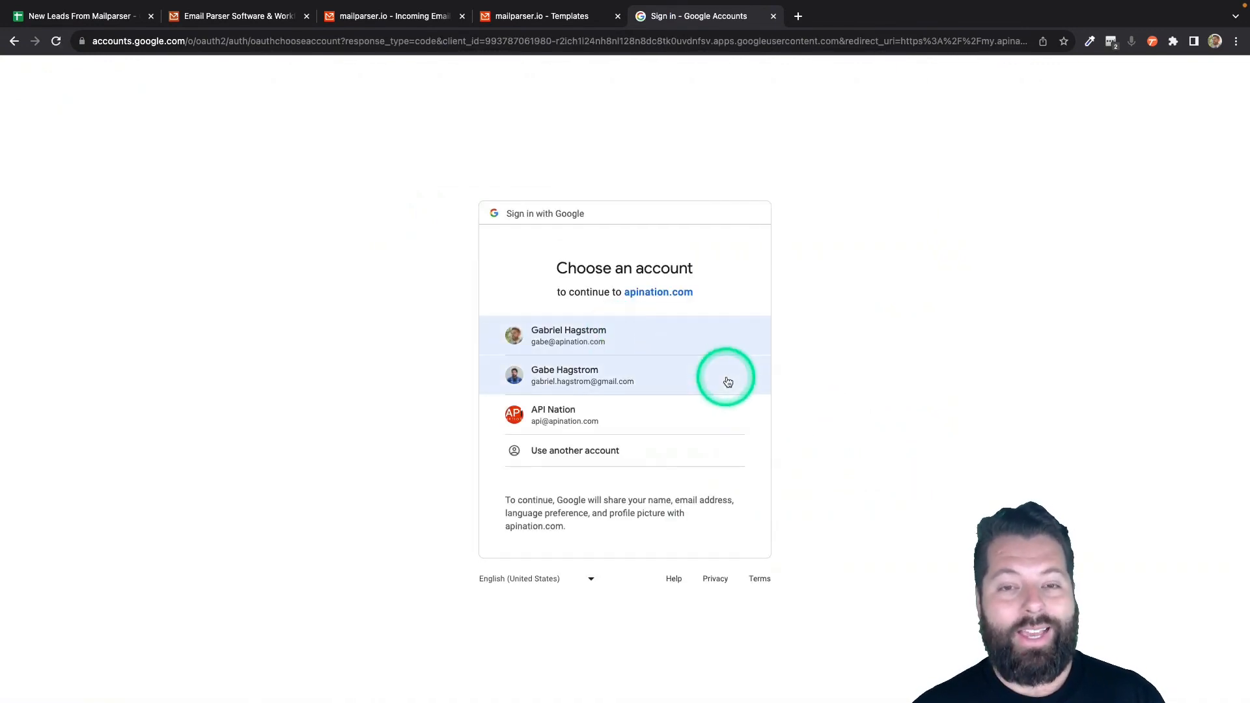
click(698, 338)
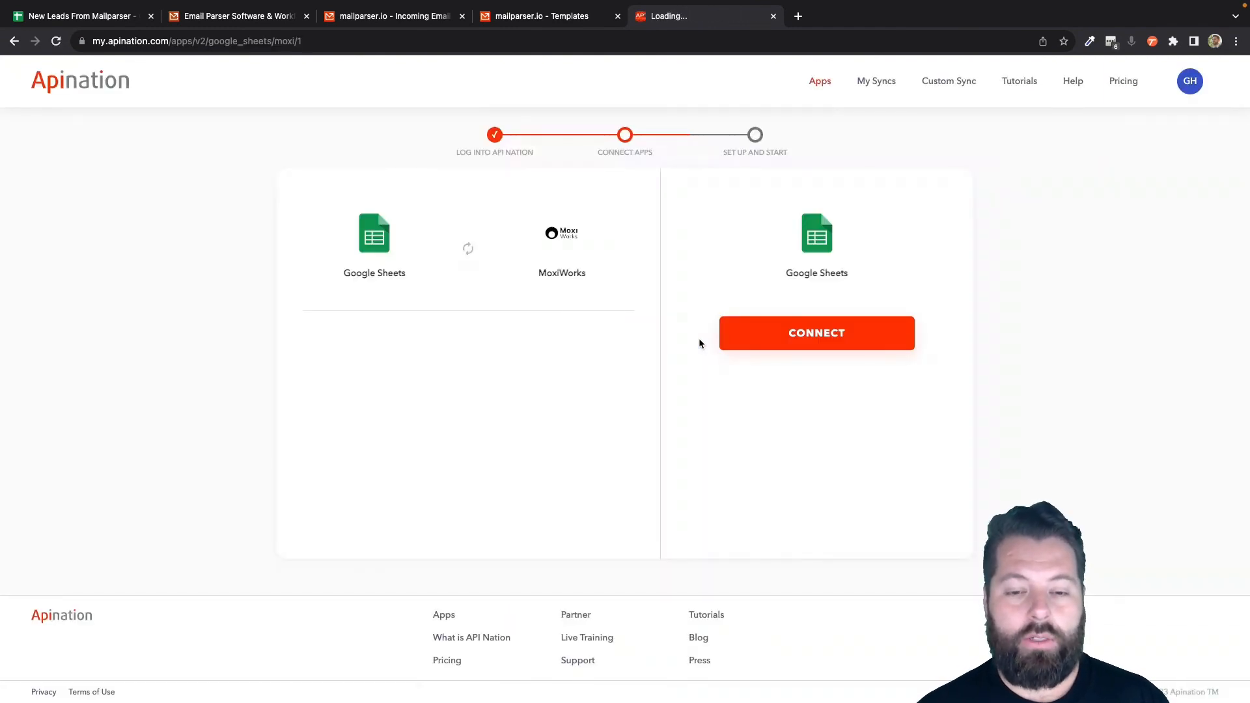
Connect Google Sheets by allowing API Nation access to the same Google account, and connect MoxiWorks
click(813, 333)
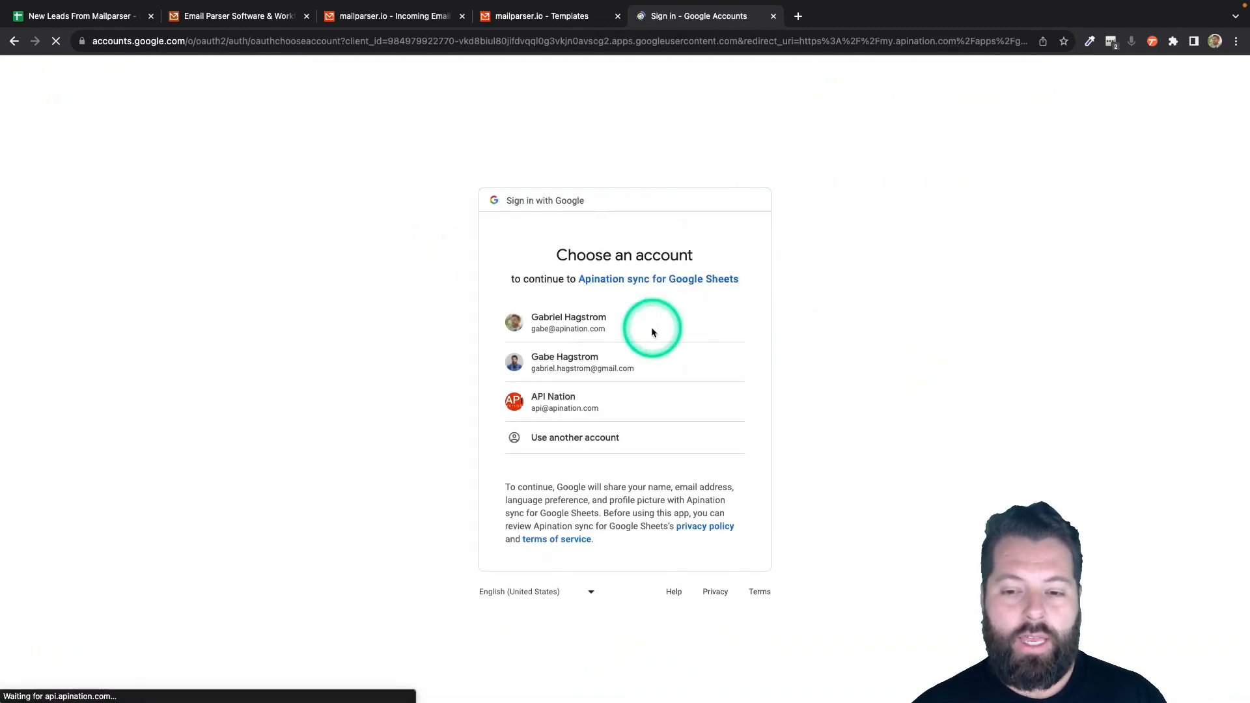
click(641, 328)
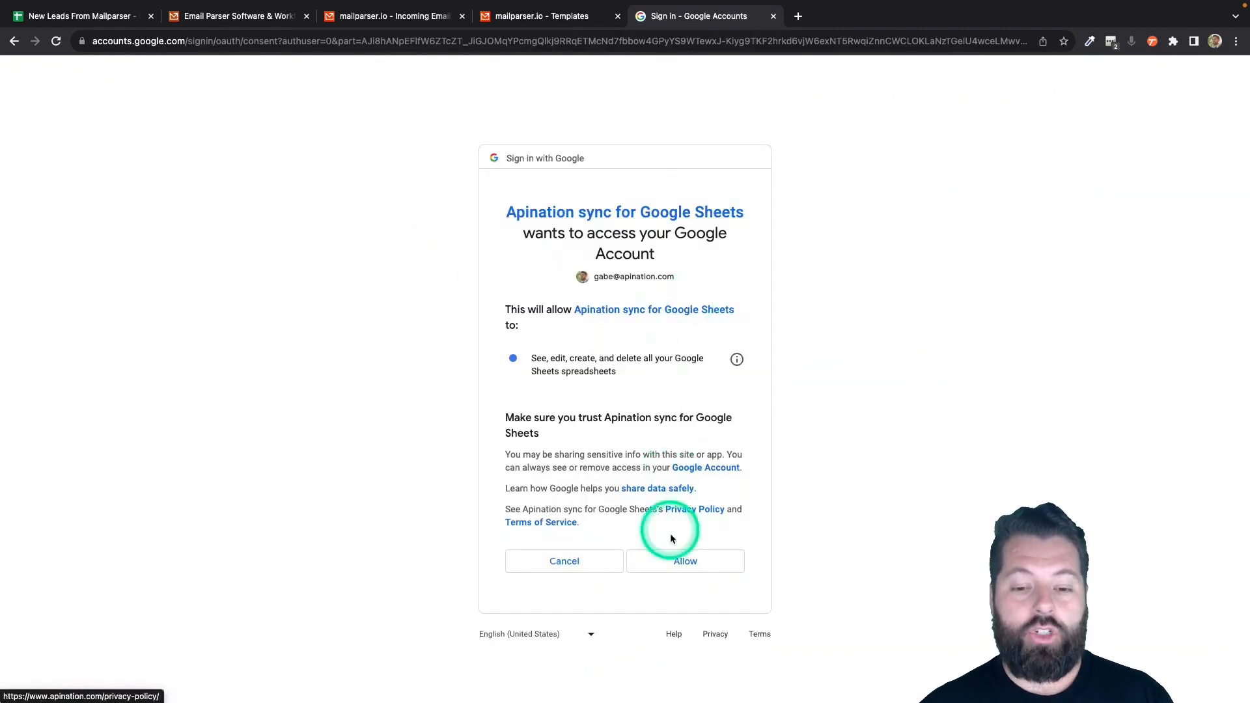
click(670, 562)
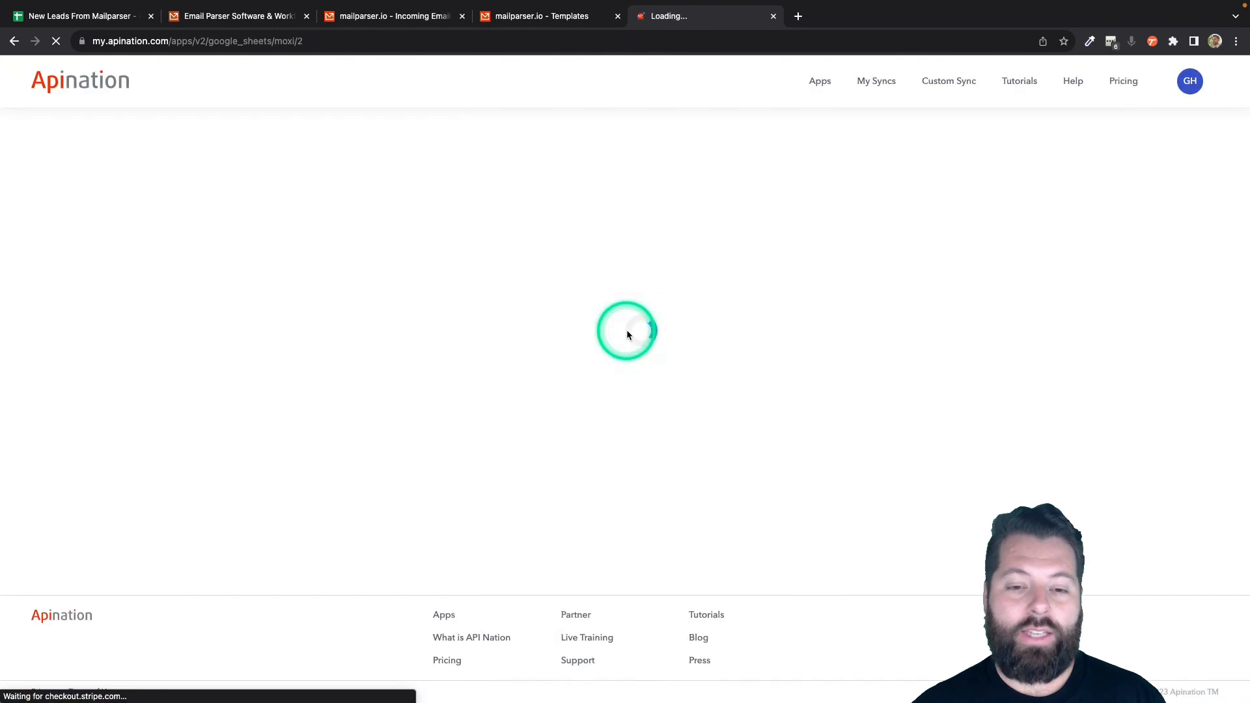
click(815, 333)
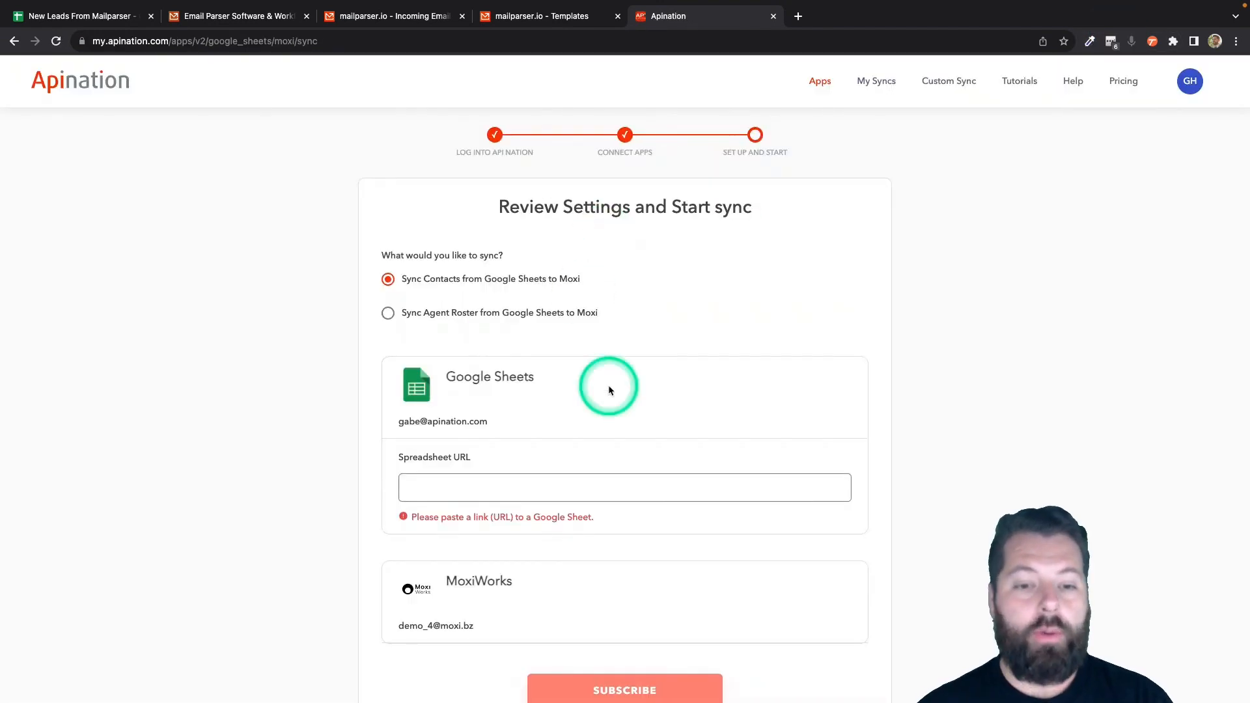
Review the sync settings and copy the URL of the New Leads From Mailparser spreadsheet
scroll(608, 386, down, 3)
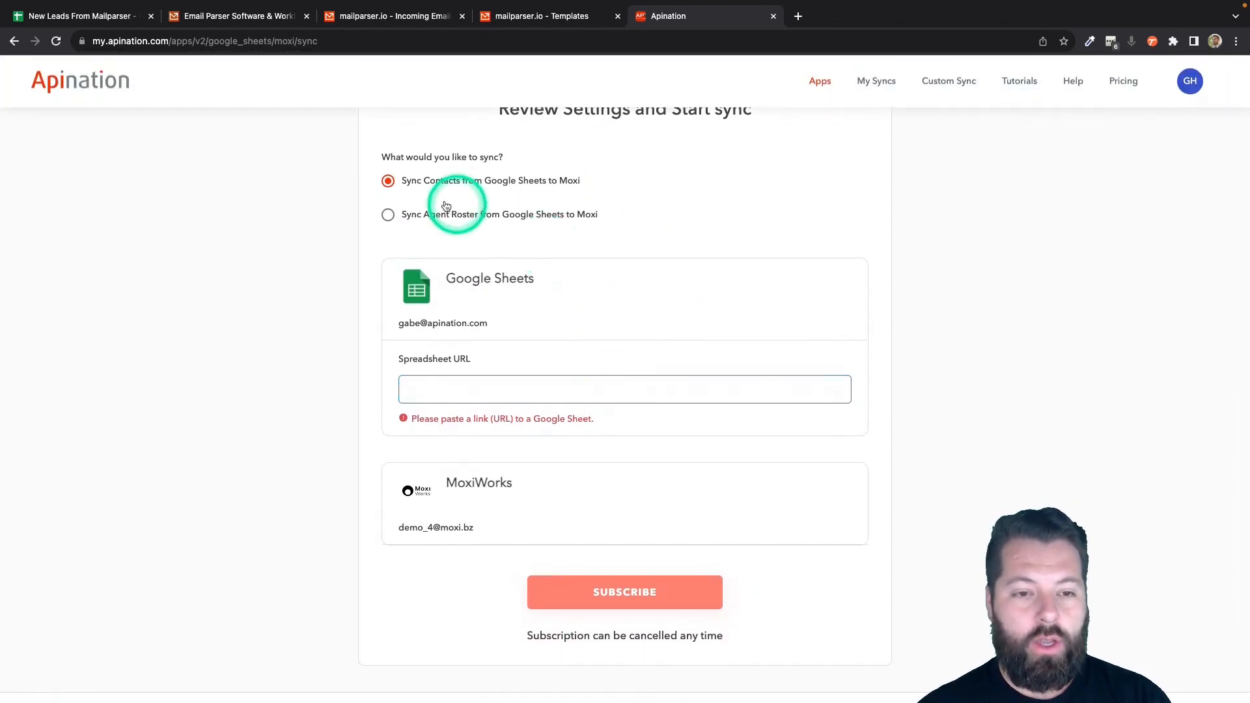
scroll(420, 195, up, 1)
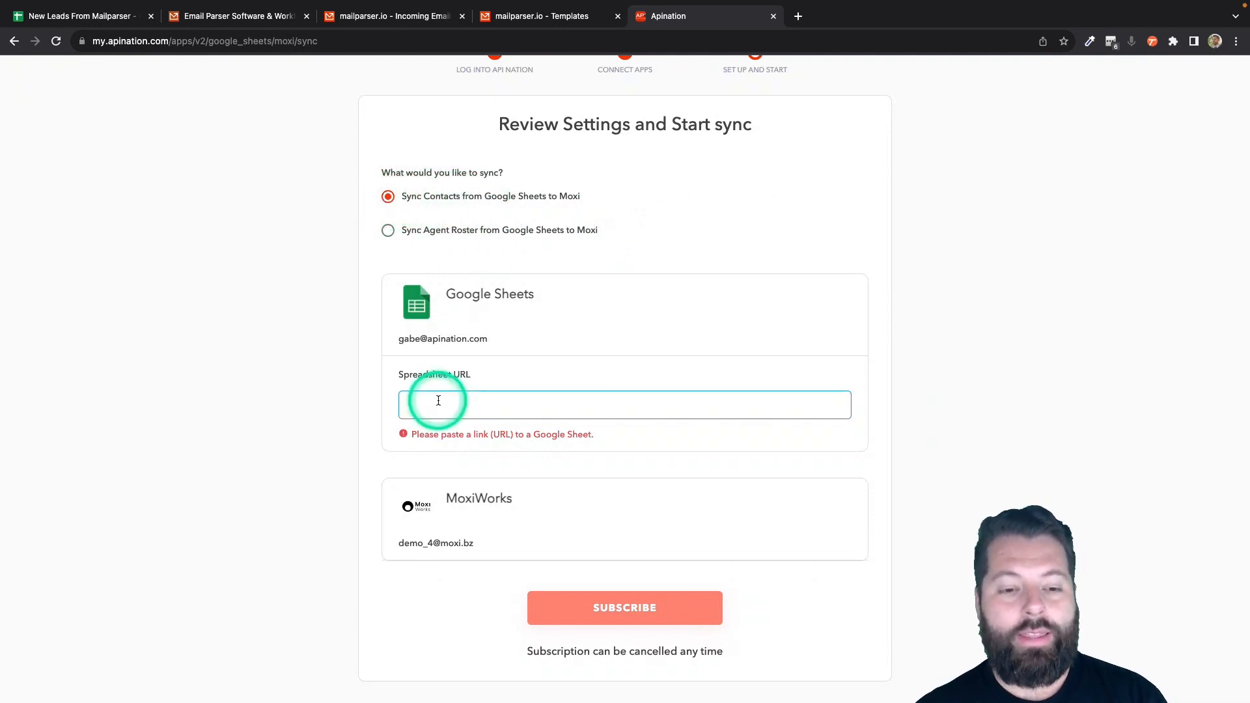
click(65, 21)
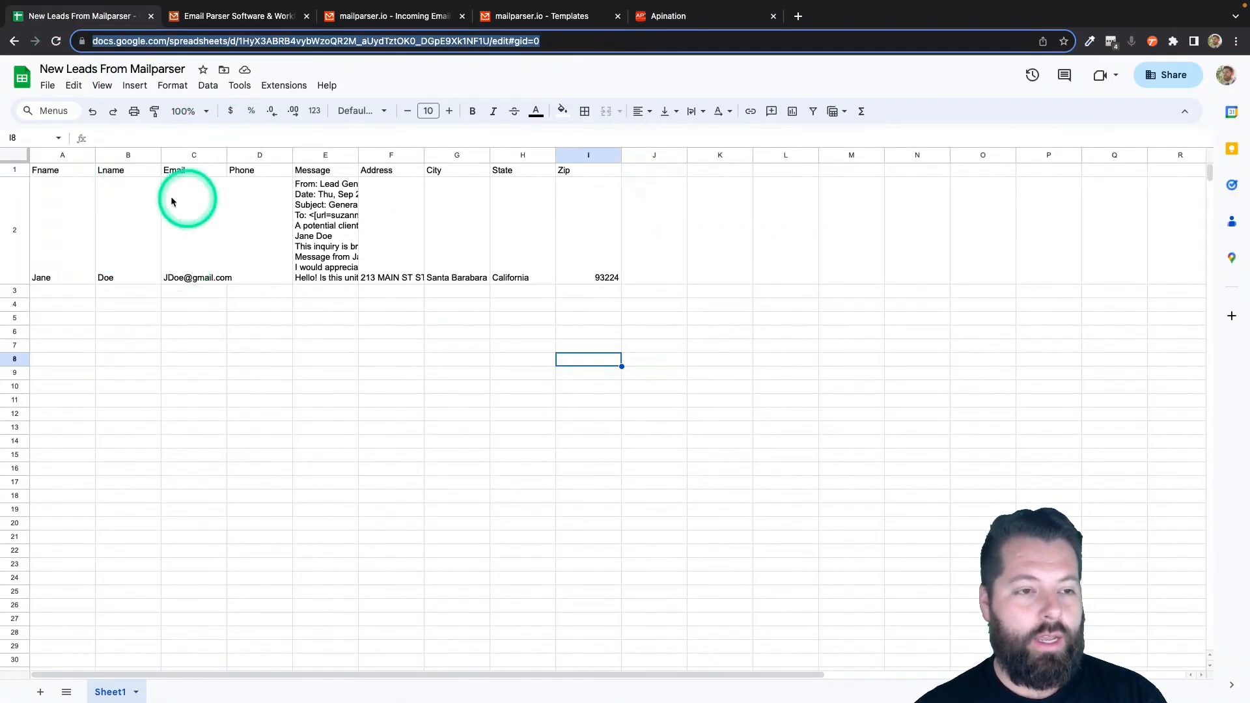
click(170, 42)
key(cmd+c)
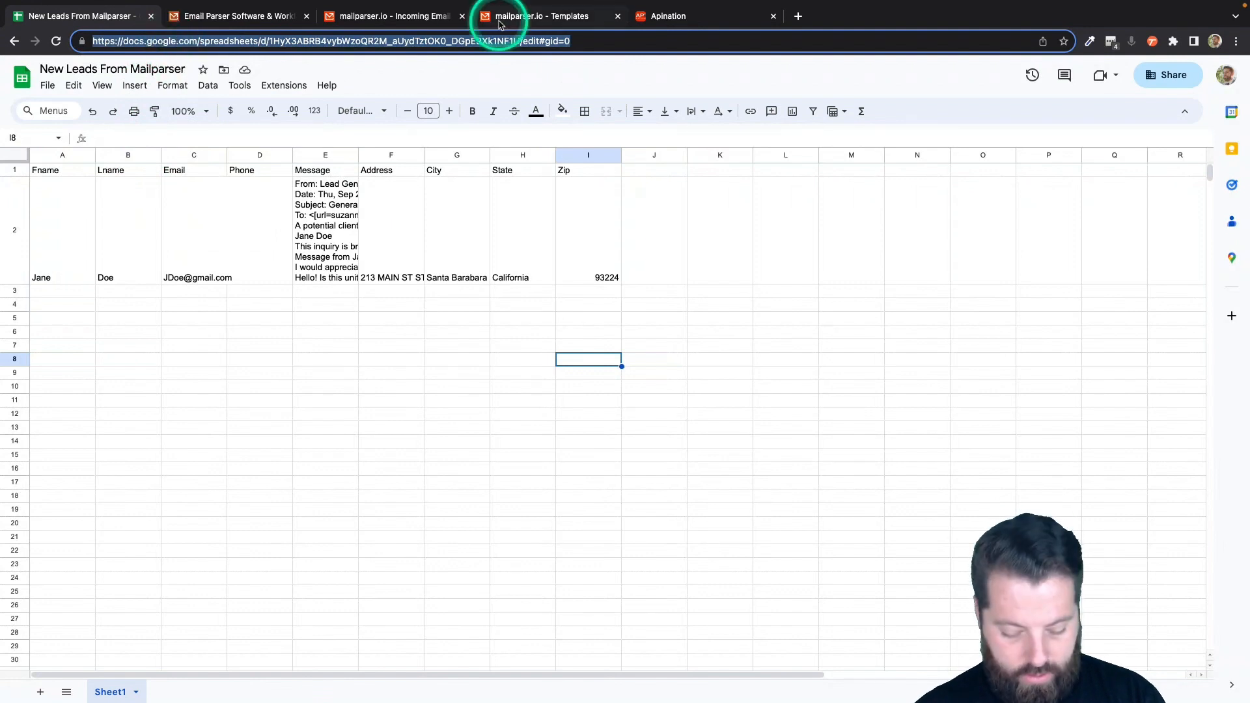
Enter the copied link as the sync's Spreadsheet URL in API Nation and subscribe to the sync
click(686, 19)
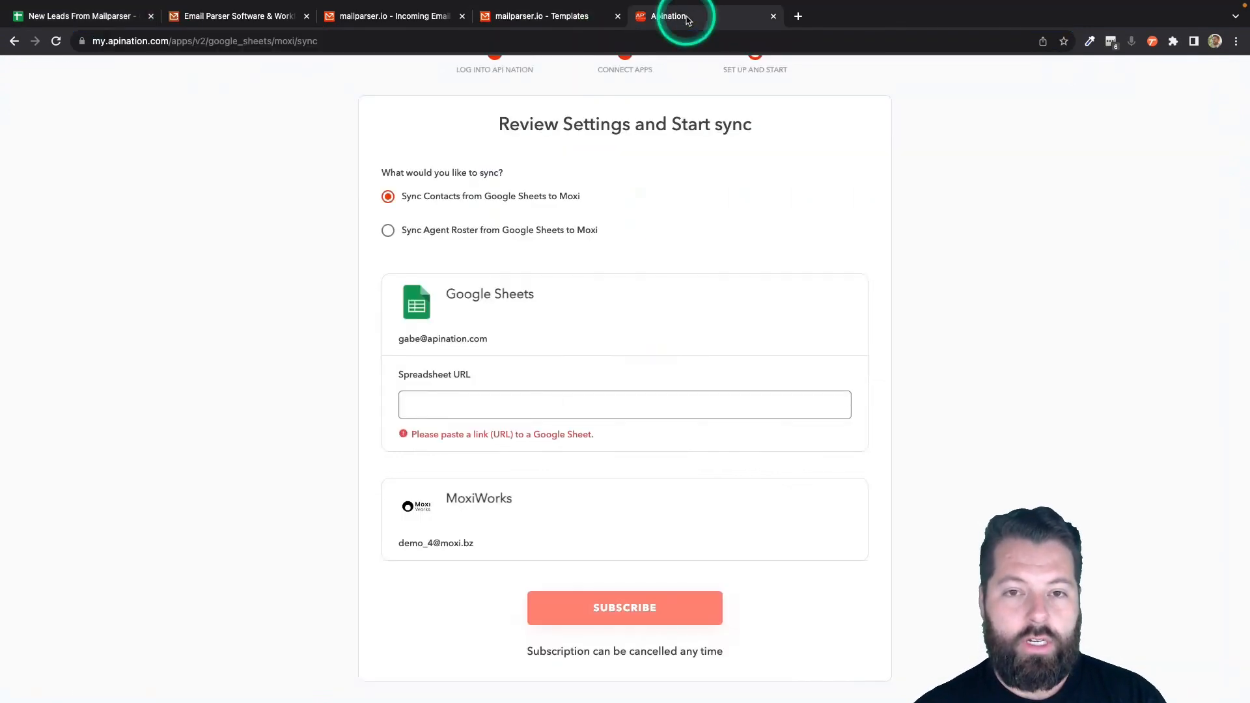
click(513, 403)
key(cmd+v)
scroll(577, 459, down, 2)
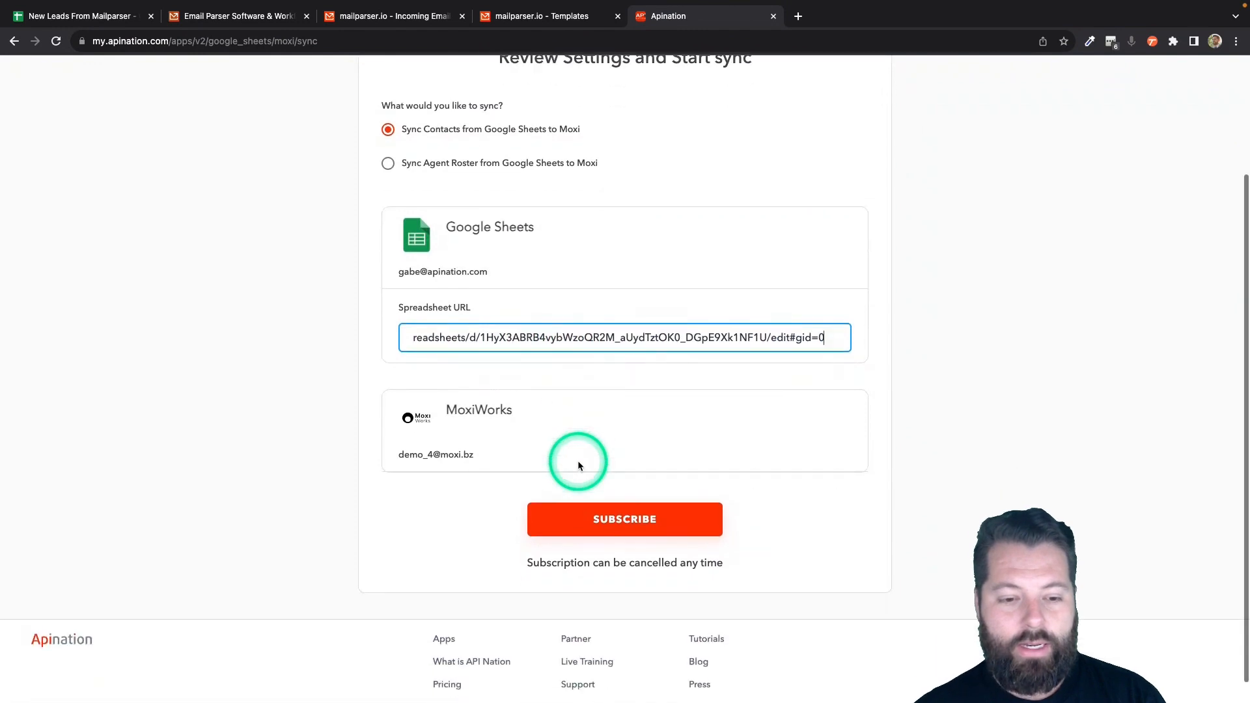
click(587, 508)
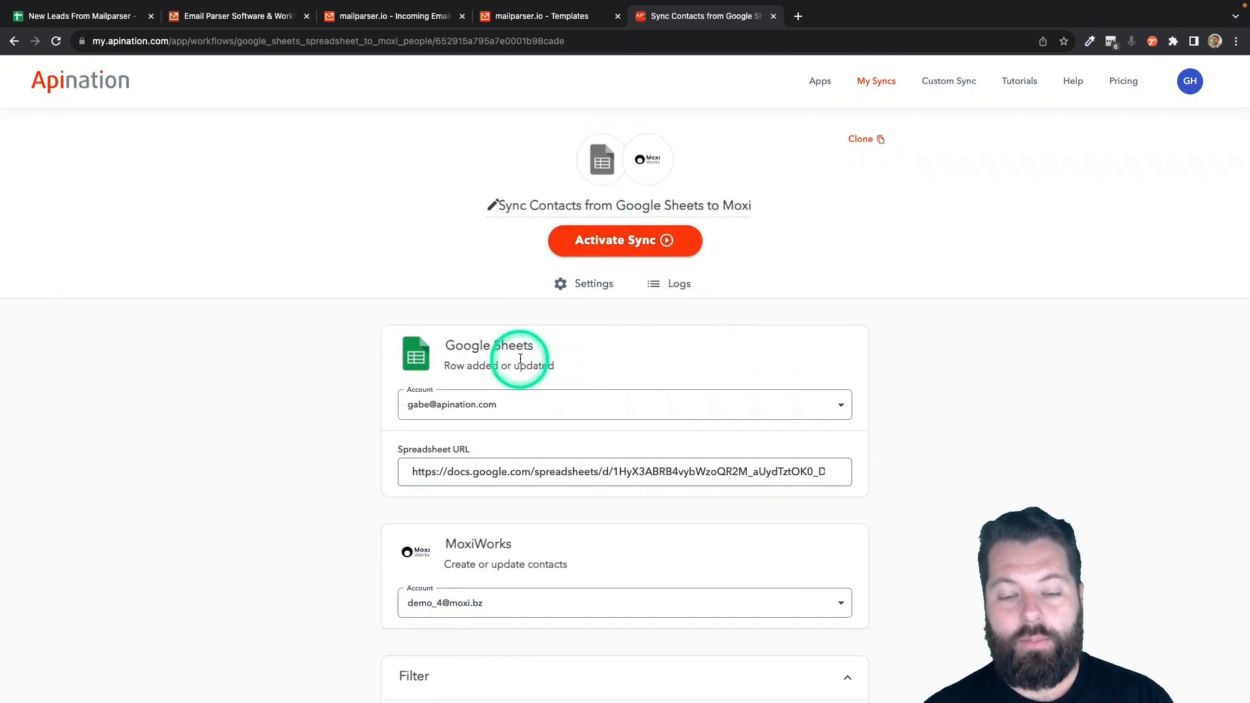
Set the sync filter to City does not contain San Diego
scroll(398, 360, down, 5)
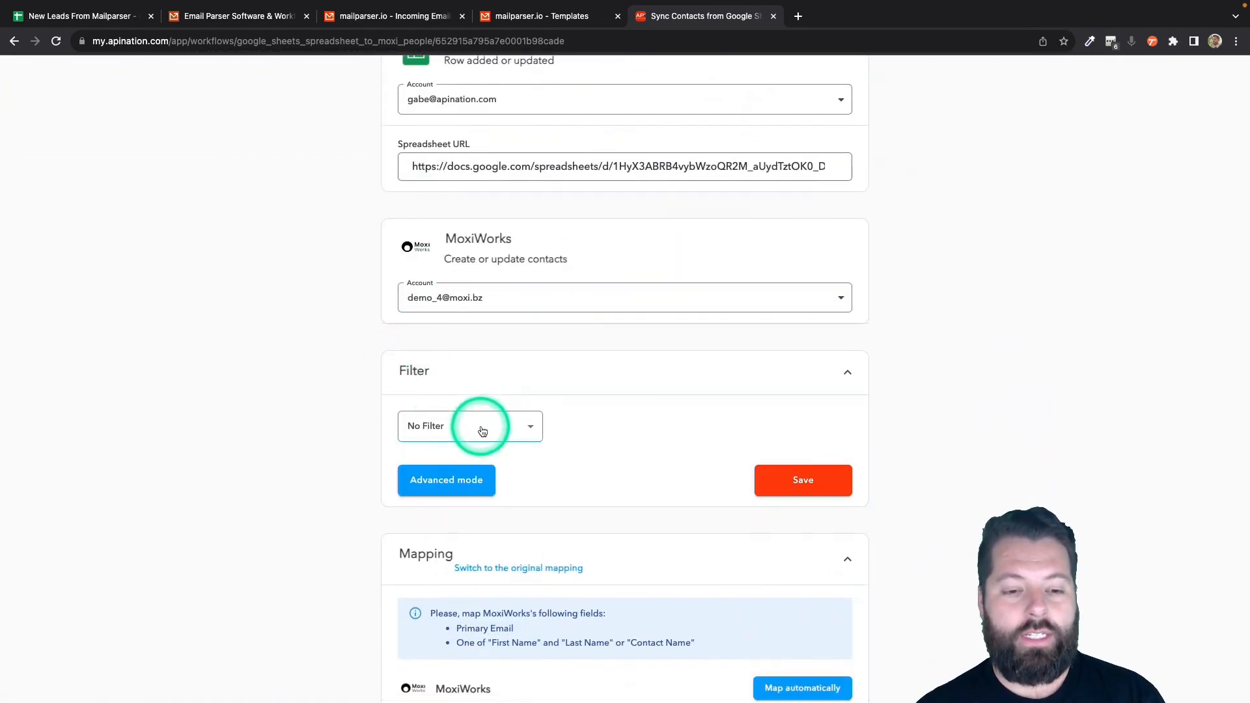
click(482, 431)
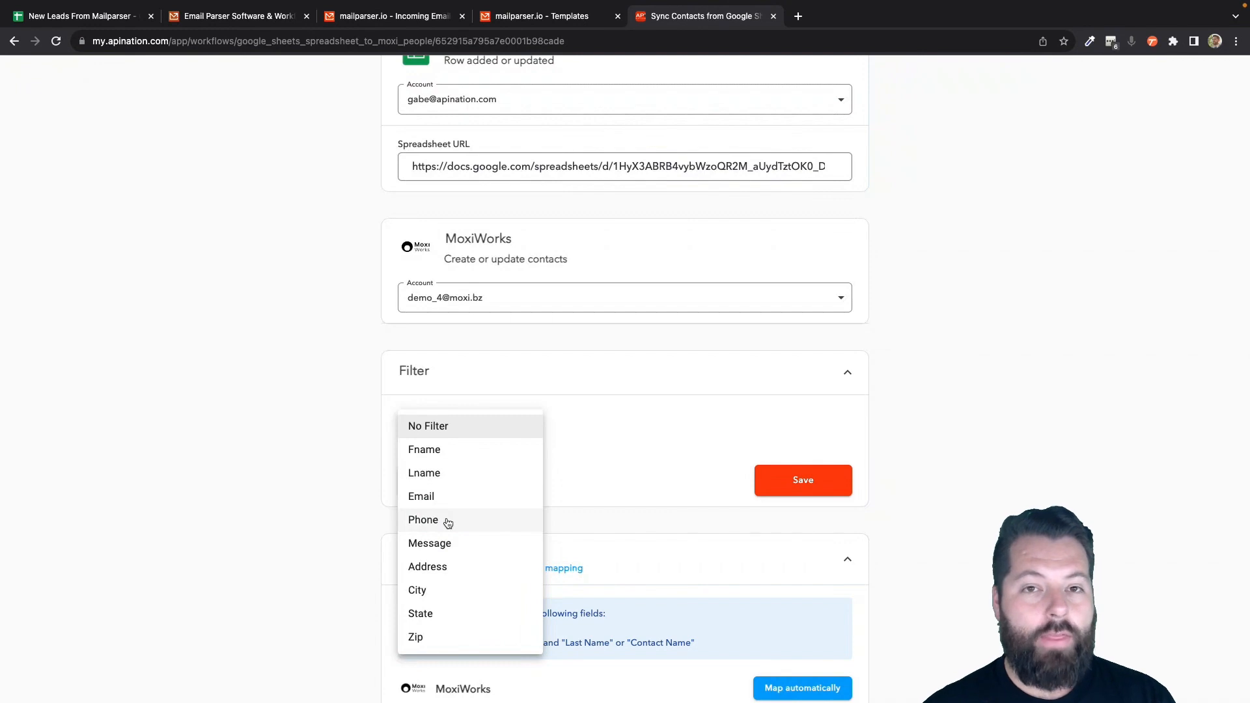
drag(448, 523, 441, 595)
drag(640, 431, 576, 604)
click(711, 439)
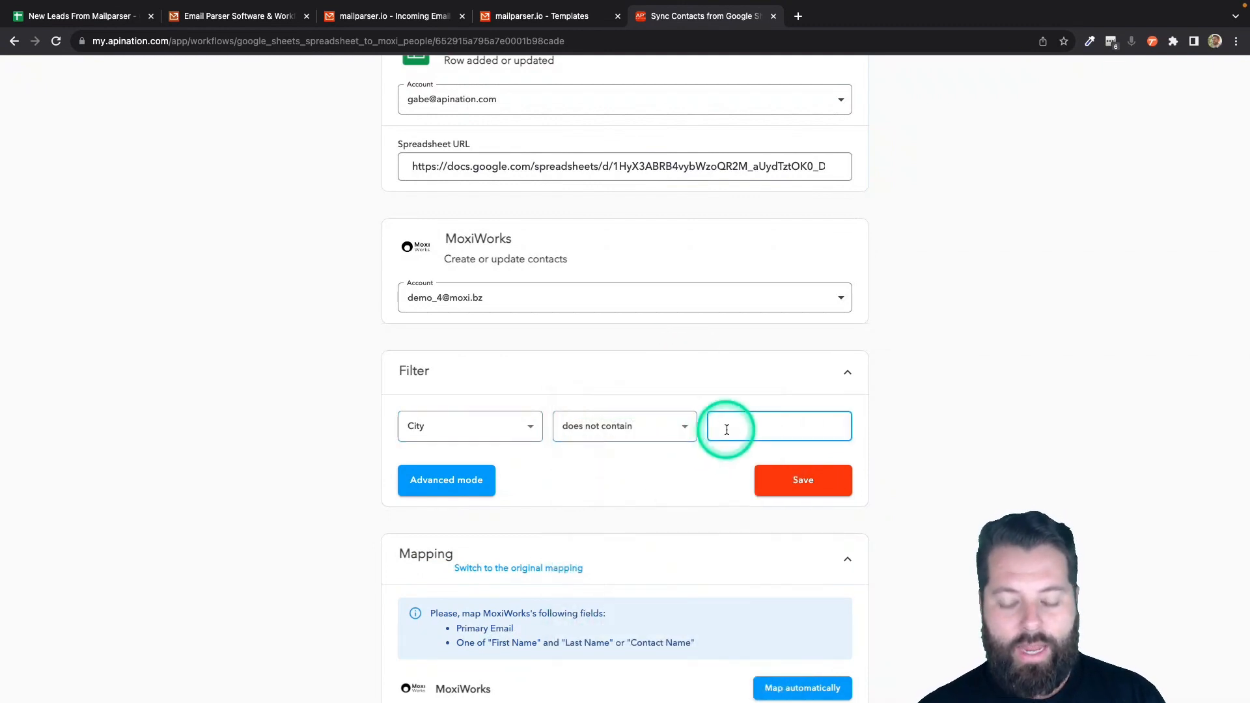
text(San Diego)
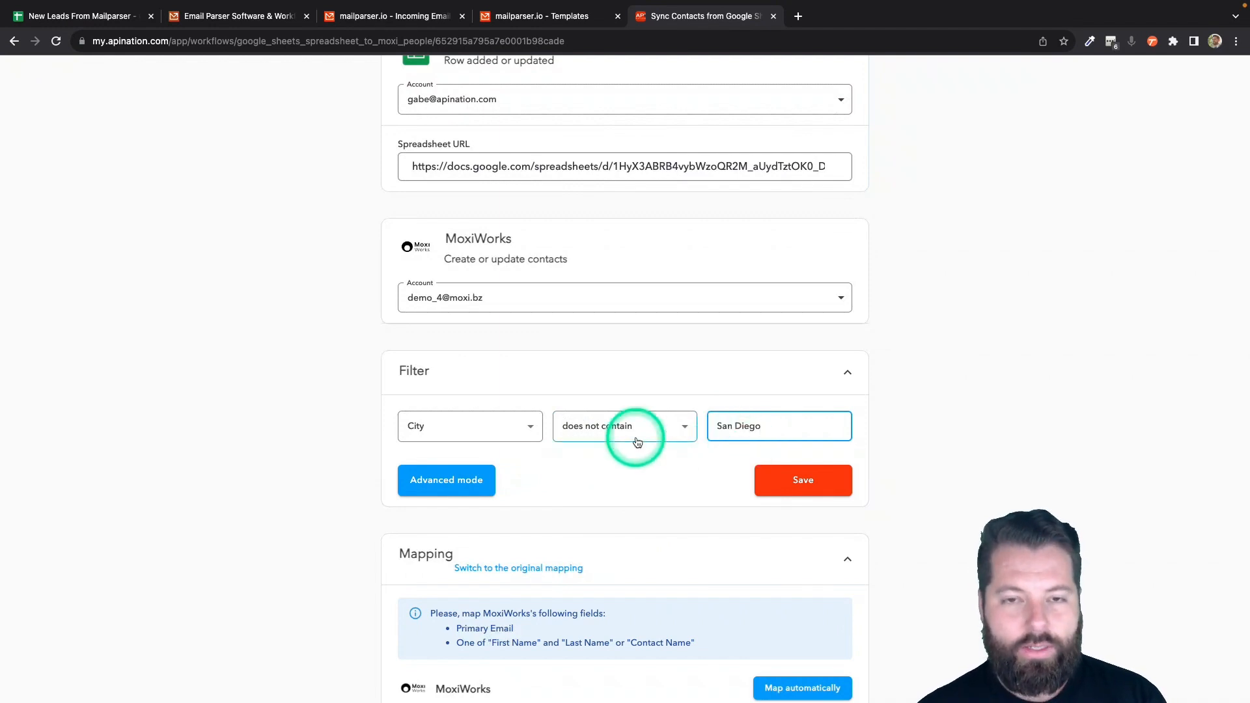
Reset the sync filter to No Filter and save the filter setting
click(528, 427)
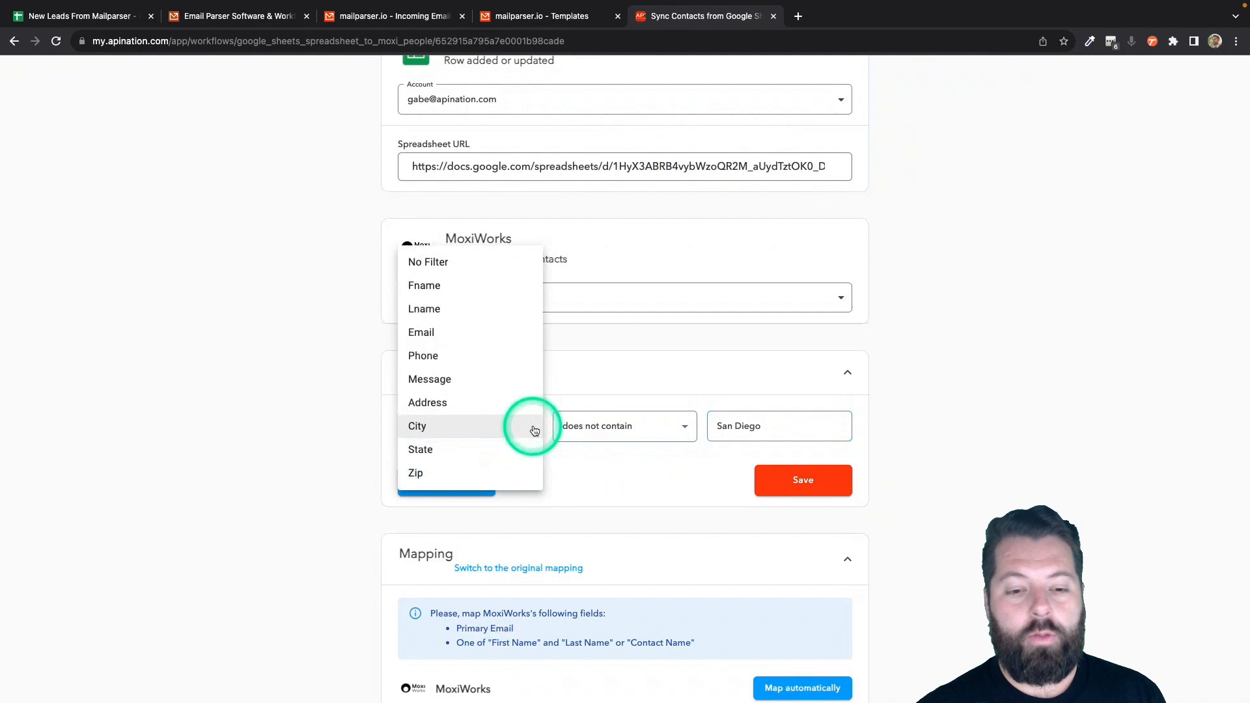
click(457, 266)
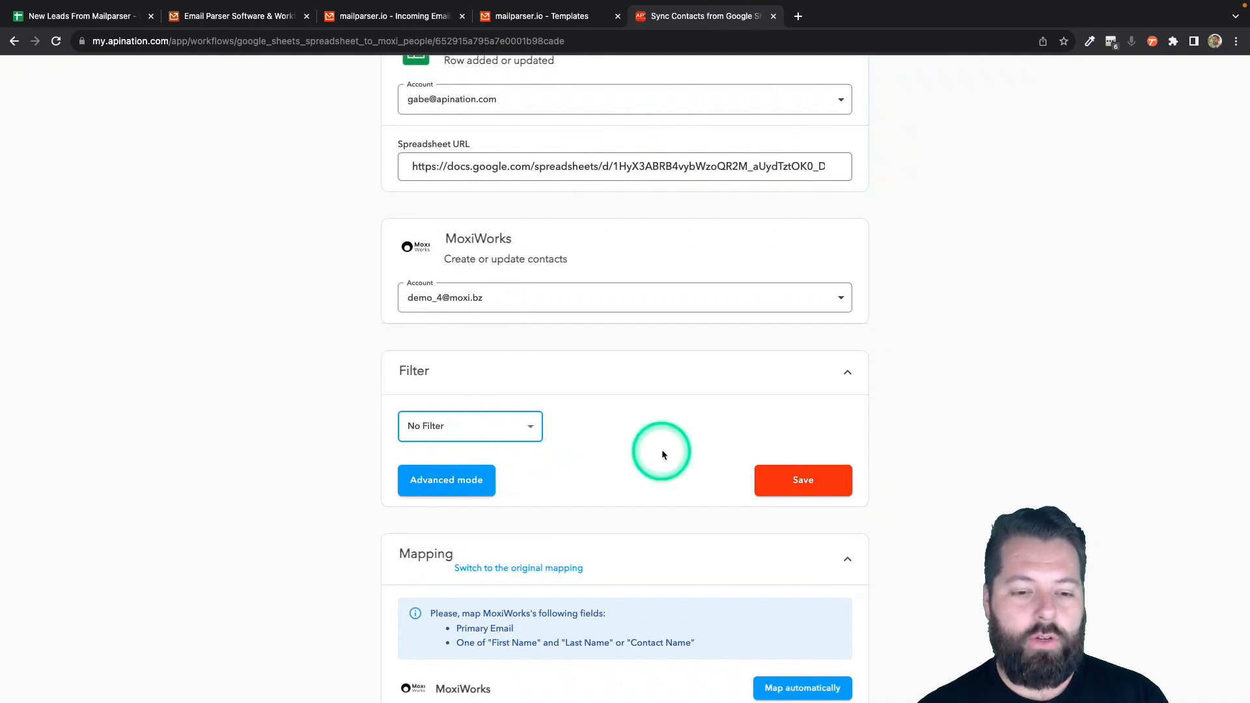
click(775, 480)
Map the MoxiWorks Contact Name field to the Fname and Lname columns
scroll(656, 475, down, 3)
scroll(654, 475, down, 3)
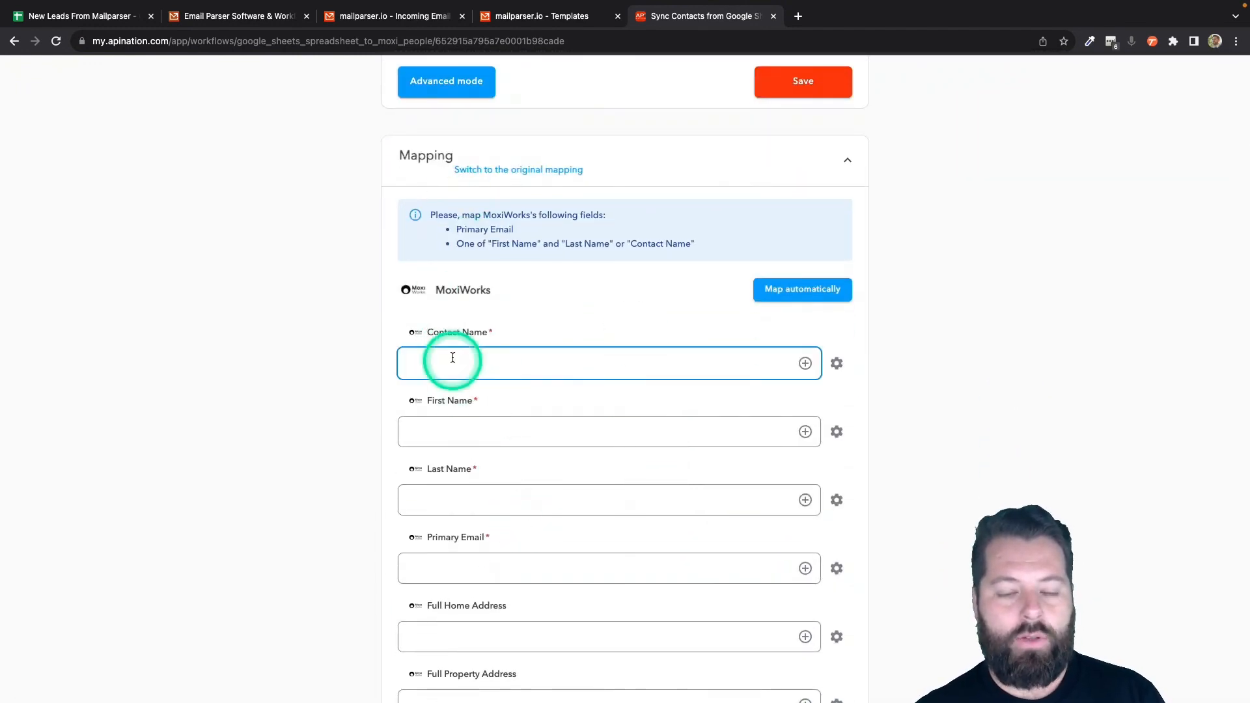
click(485, 535)
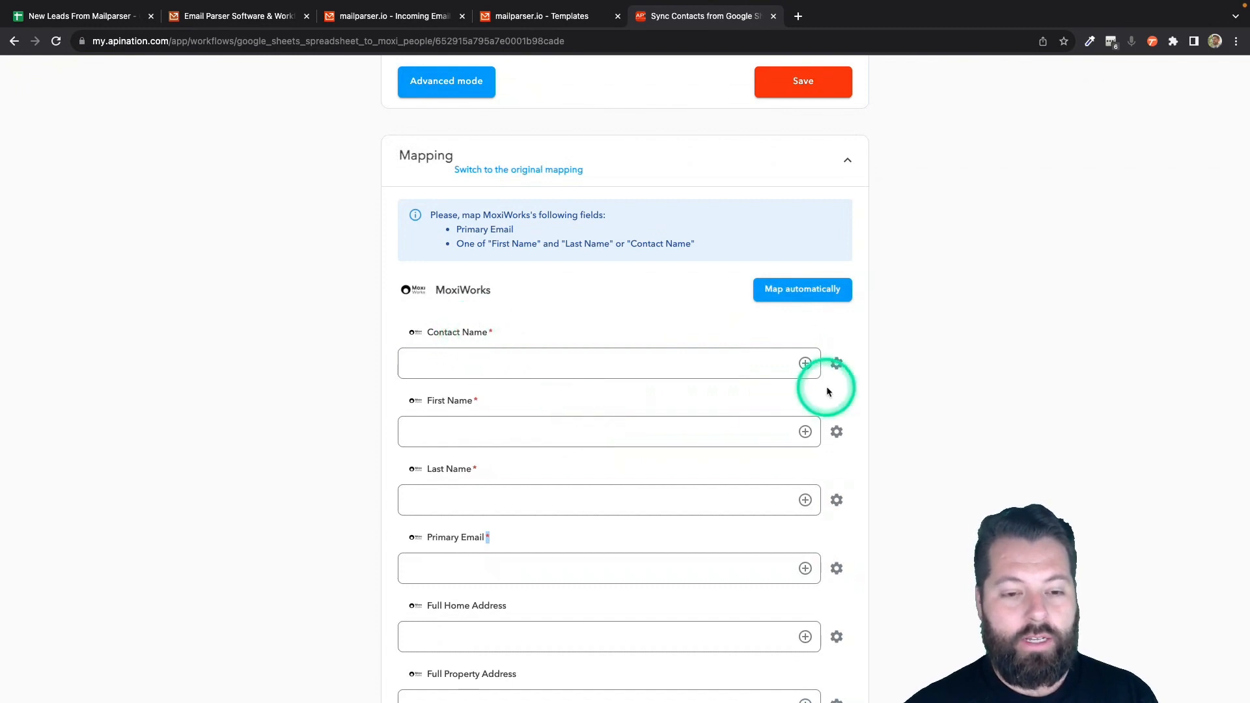
click(805, 364)
click(560, 441)
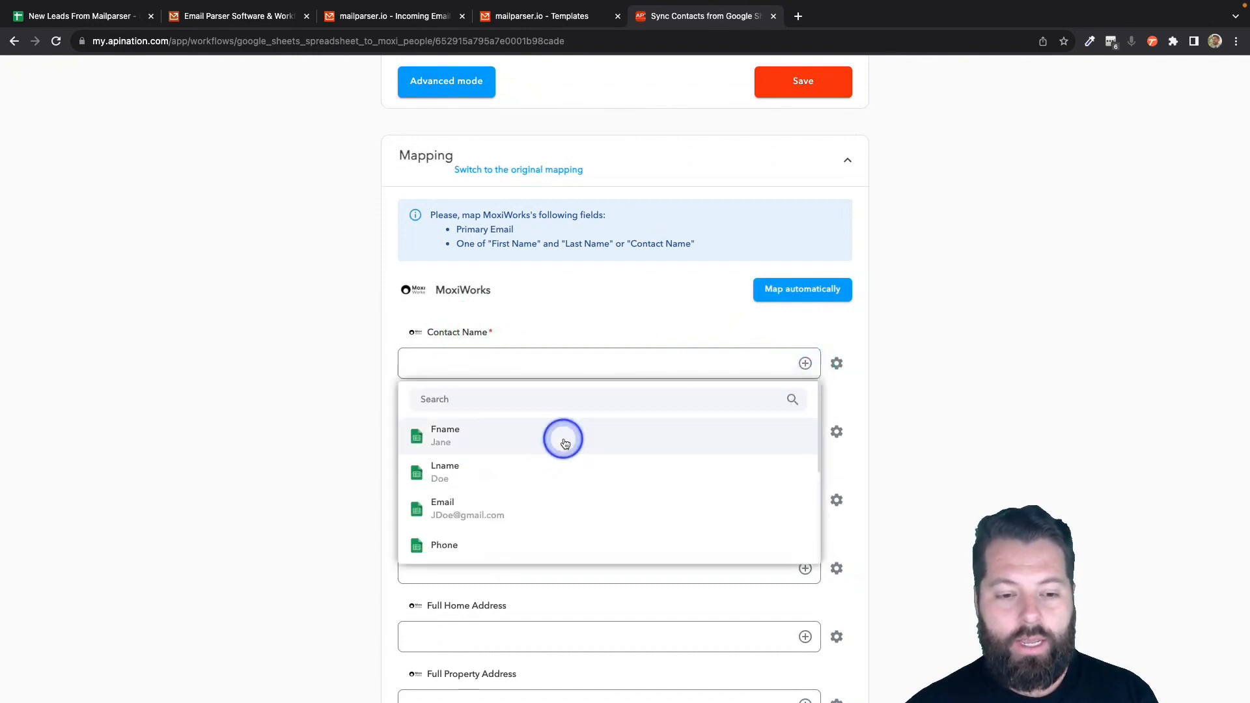
scroll(650, 417, down, 1)
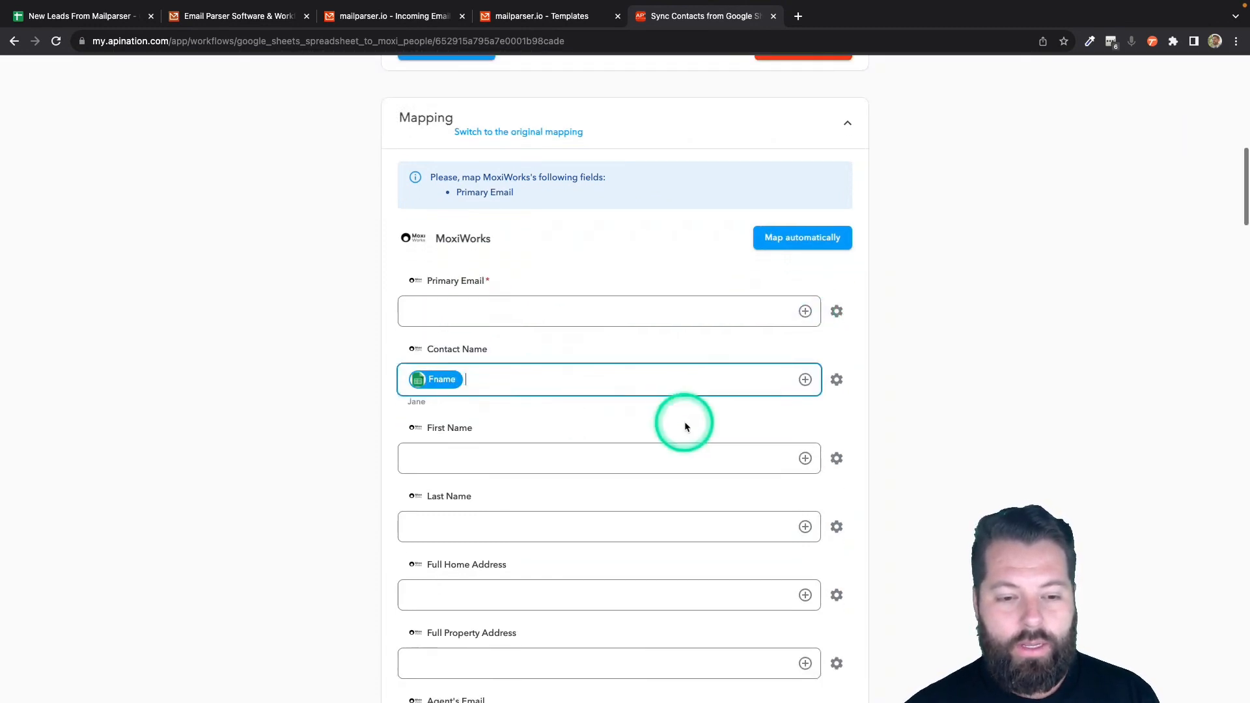
click(805, 380)
click(516, 483)
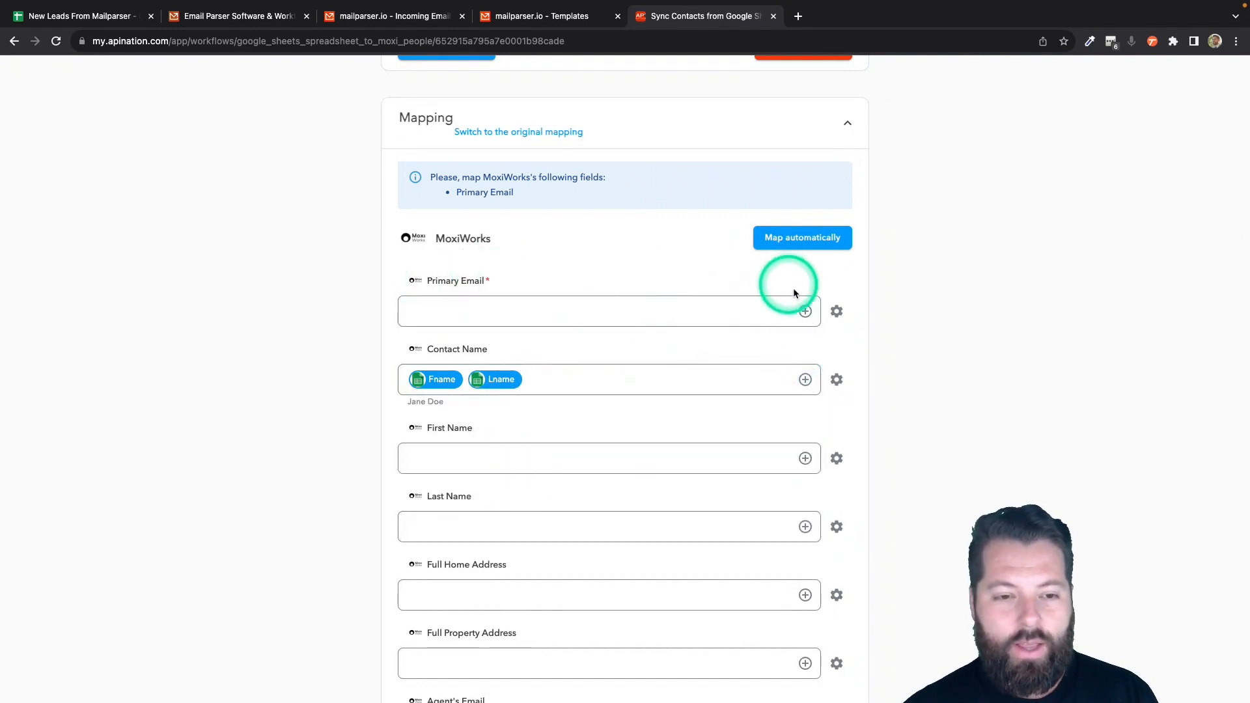
Map the MoxiWorks Primary Email field to Email, First Name to Fname and Last Name to Lname
click(805, 311)
click(530, 446)
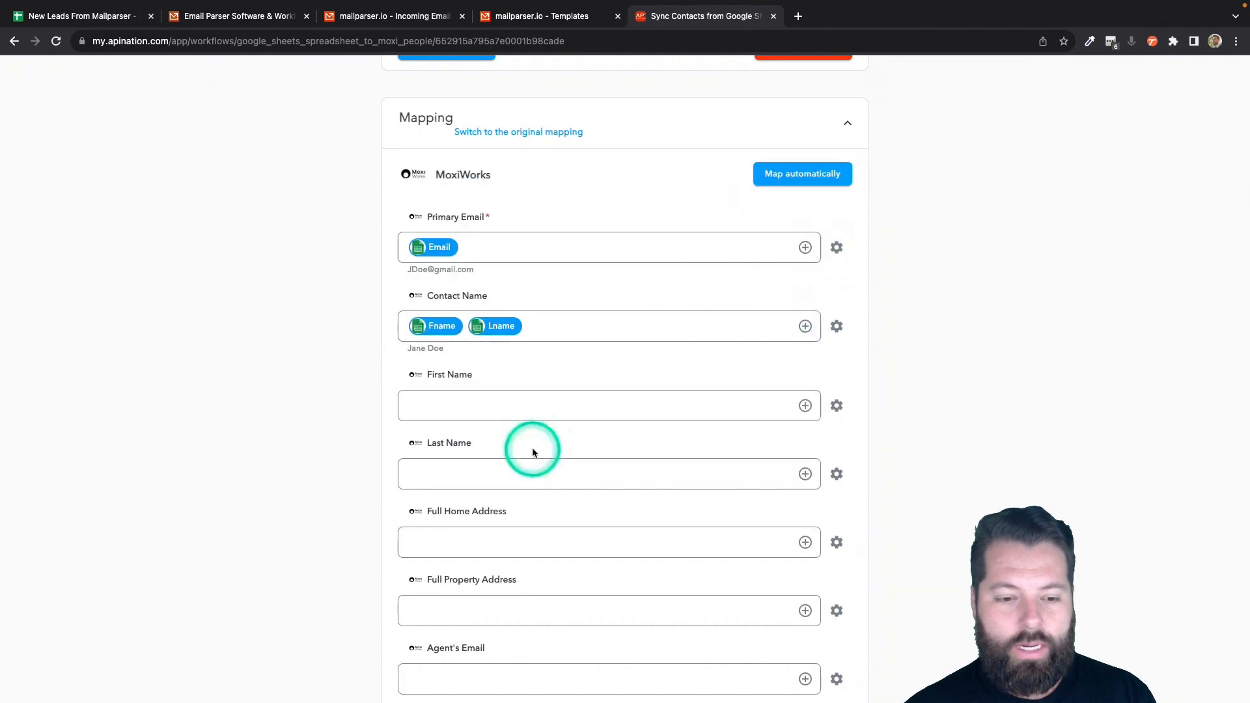
click(805, 406)
click(621, 466)
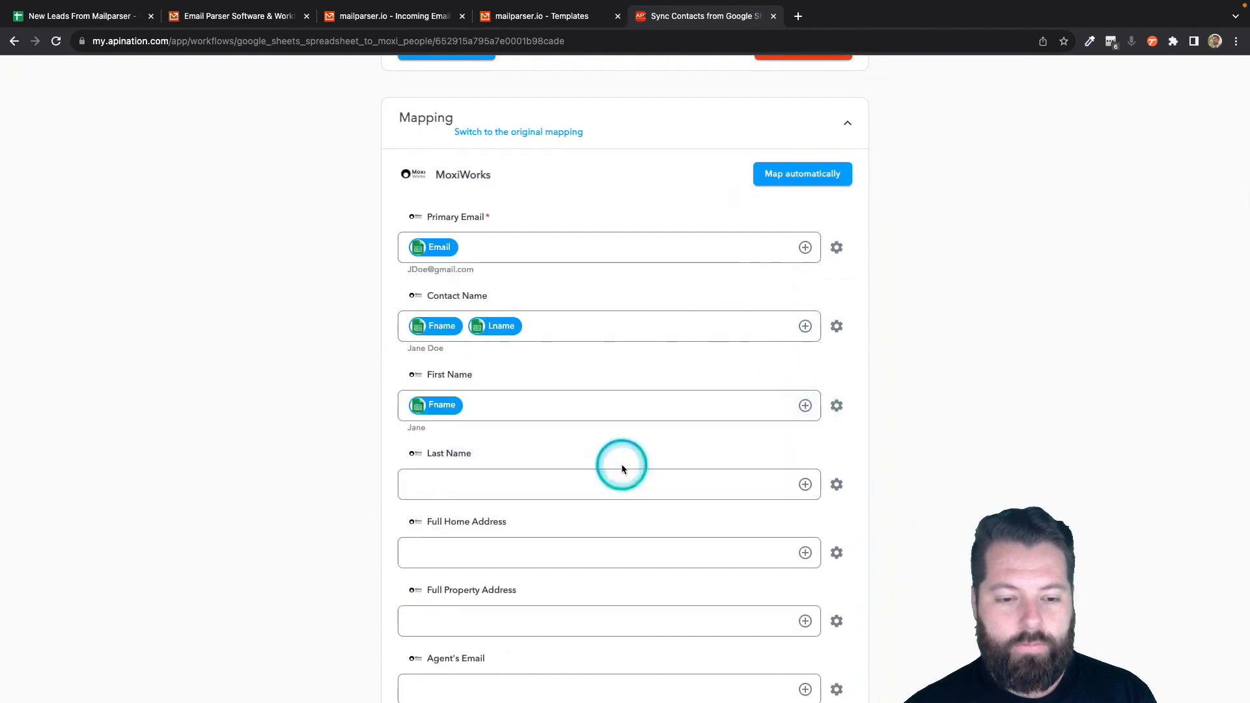
click(806, 485)
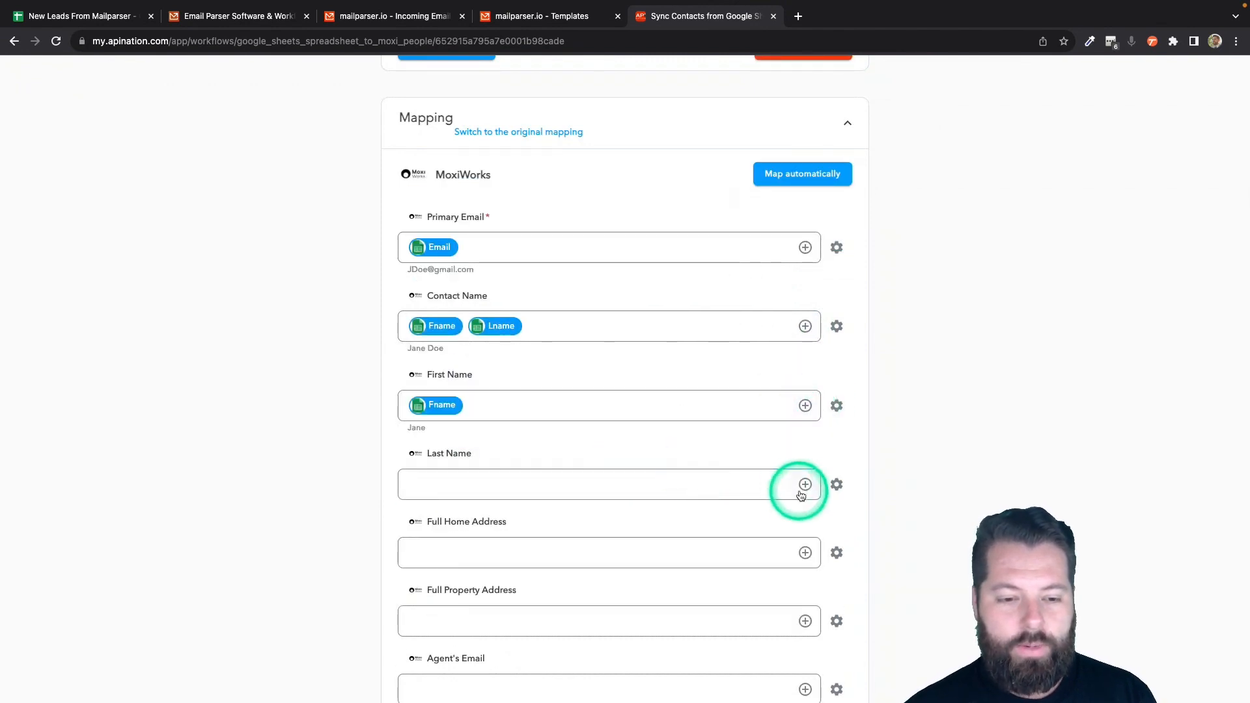
click(605, 595)
scroll(611, 529, down, 2)
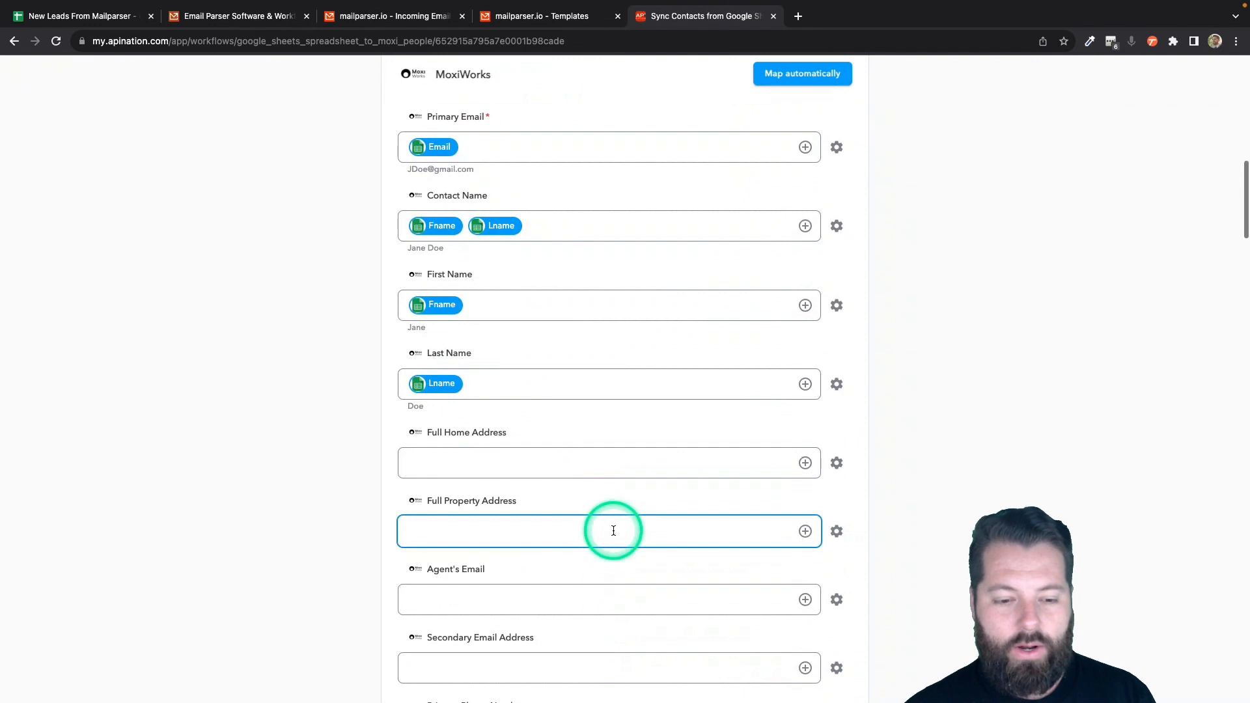
Map the MoxiWorks Primary Phone Number field to the Phone column
click(805, 465)
scroll(660, 499, down, 4)
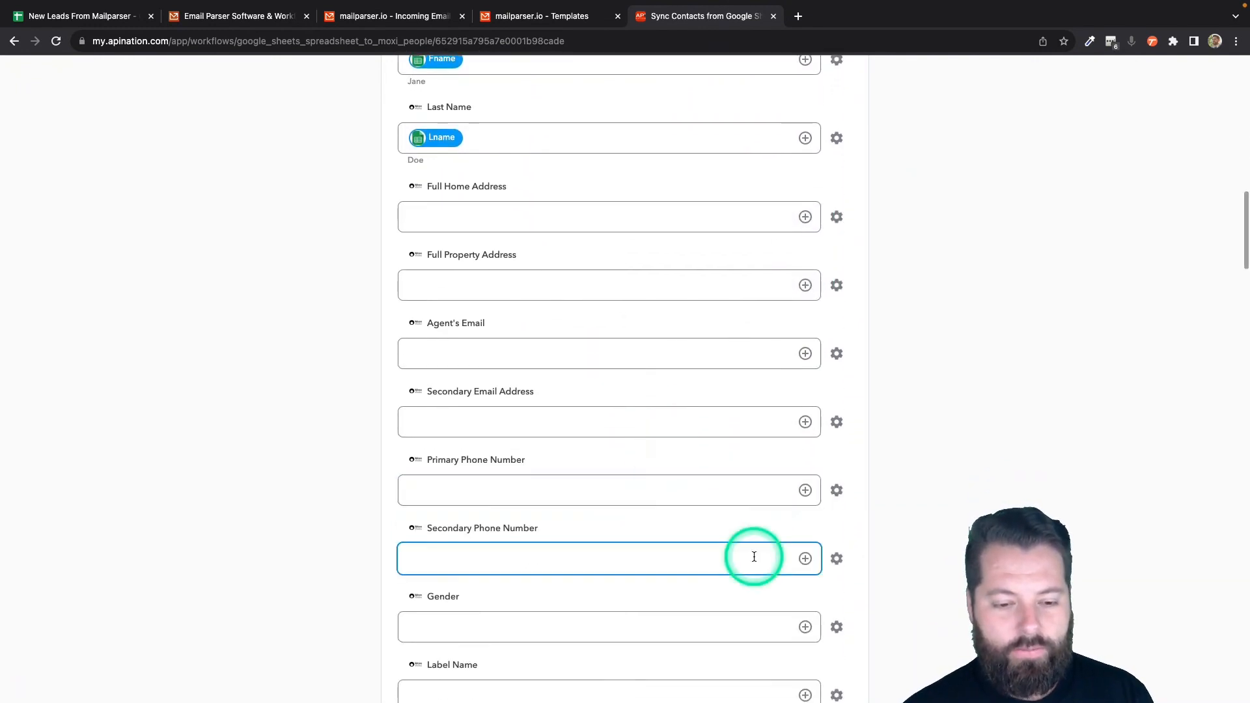
click(805, 490)
scroll(588, 608, down, 1)
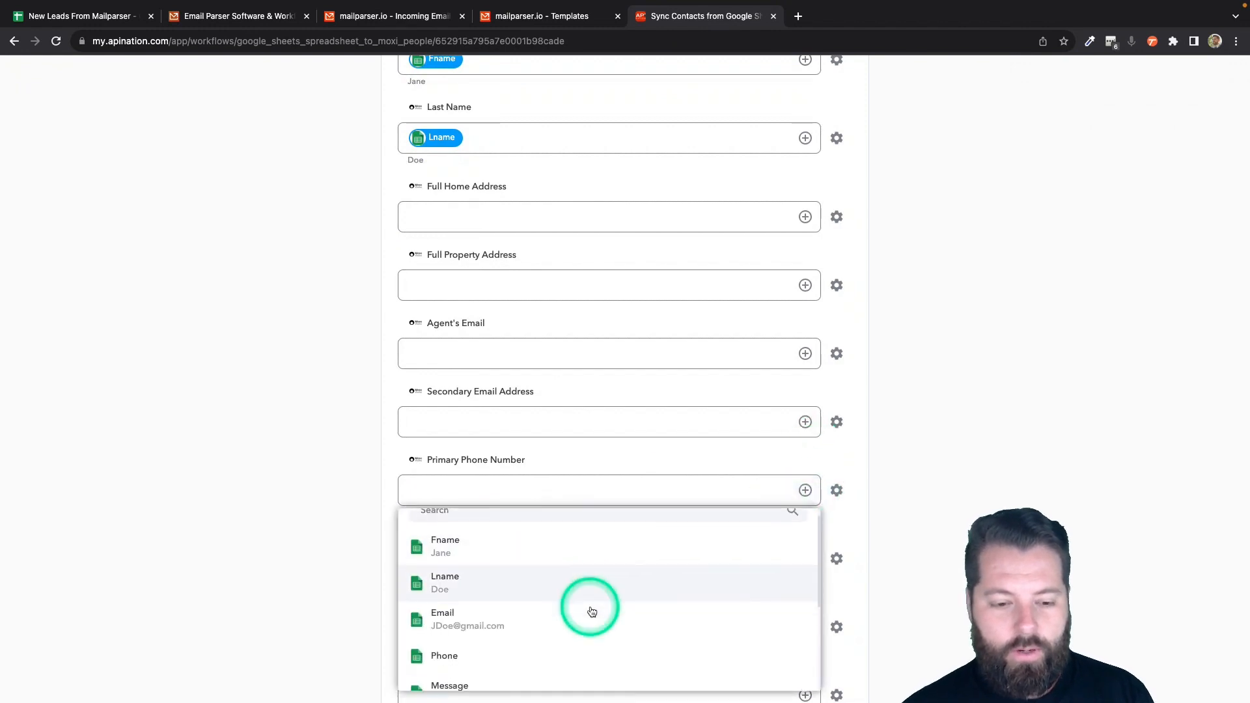
click(541, 649)
Try HotLead as fixed text in the MoxiWorks Groups field and clear the field again
scroll(574, 557, down, 5)
scroll(575, 557, down, 10)
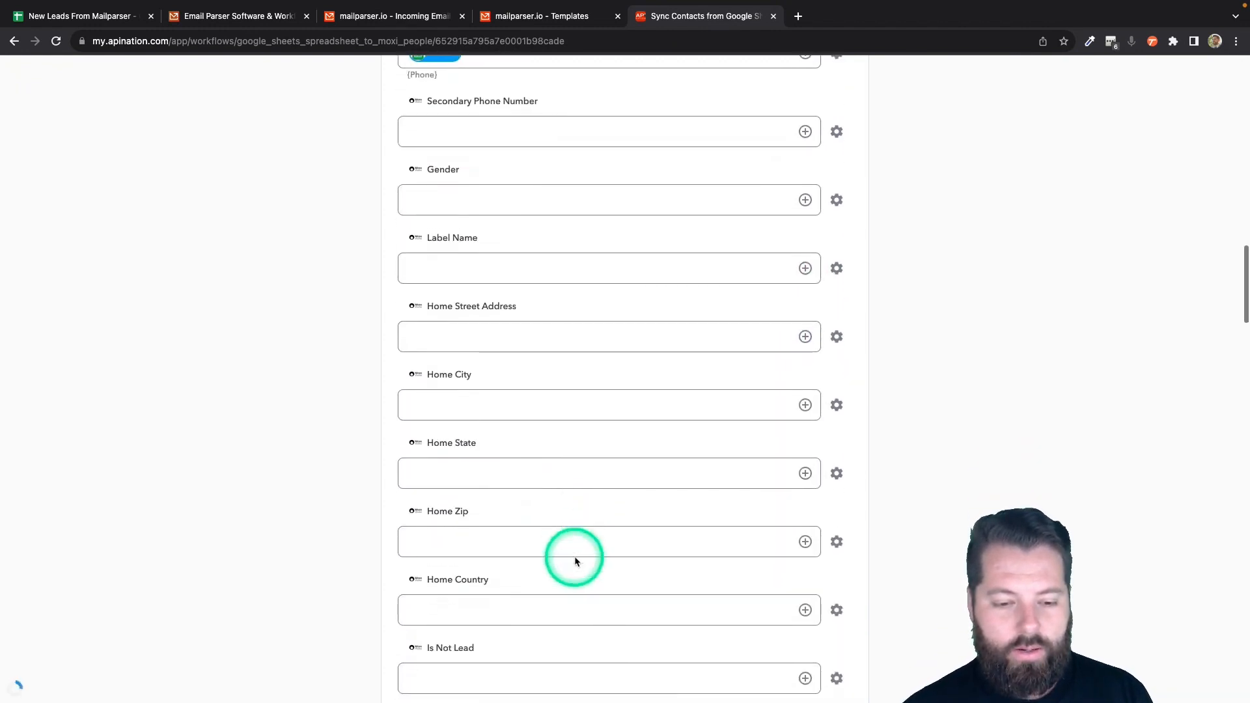
scroll(574, 561, down, 10)
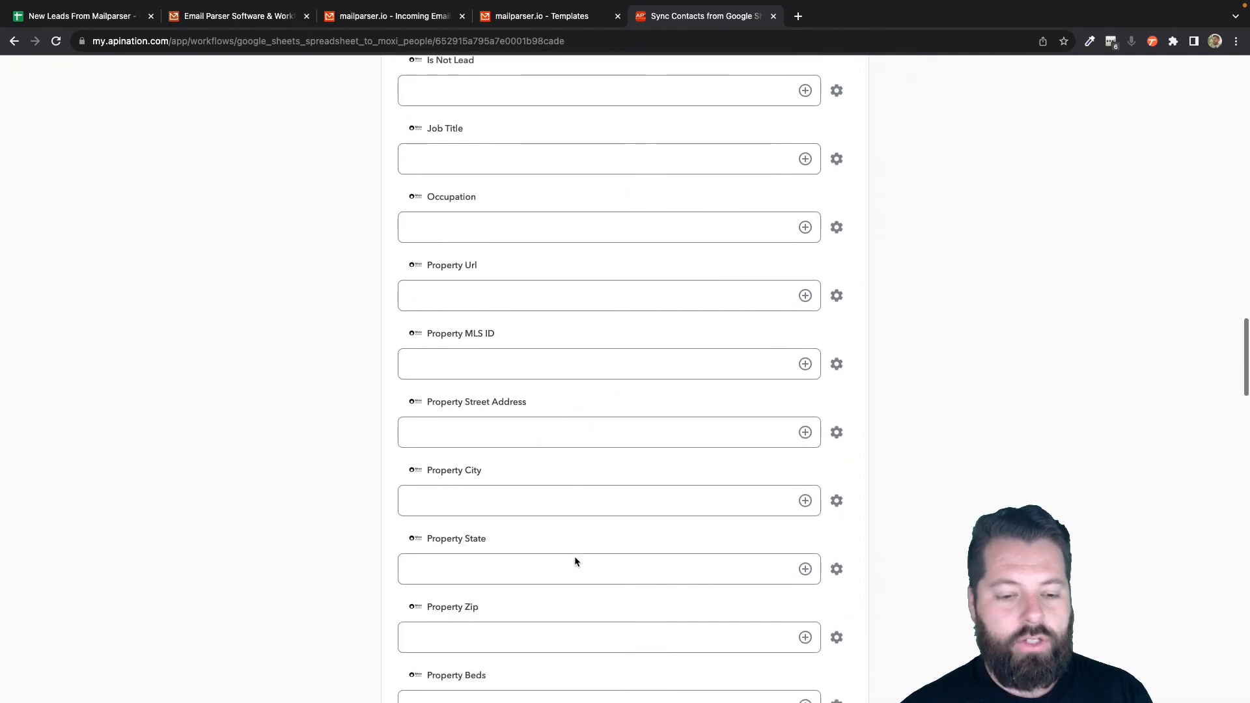
scroll(575, 561, down, 15)
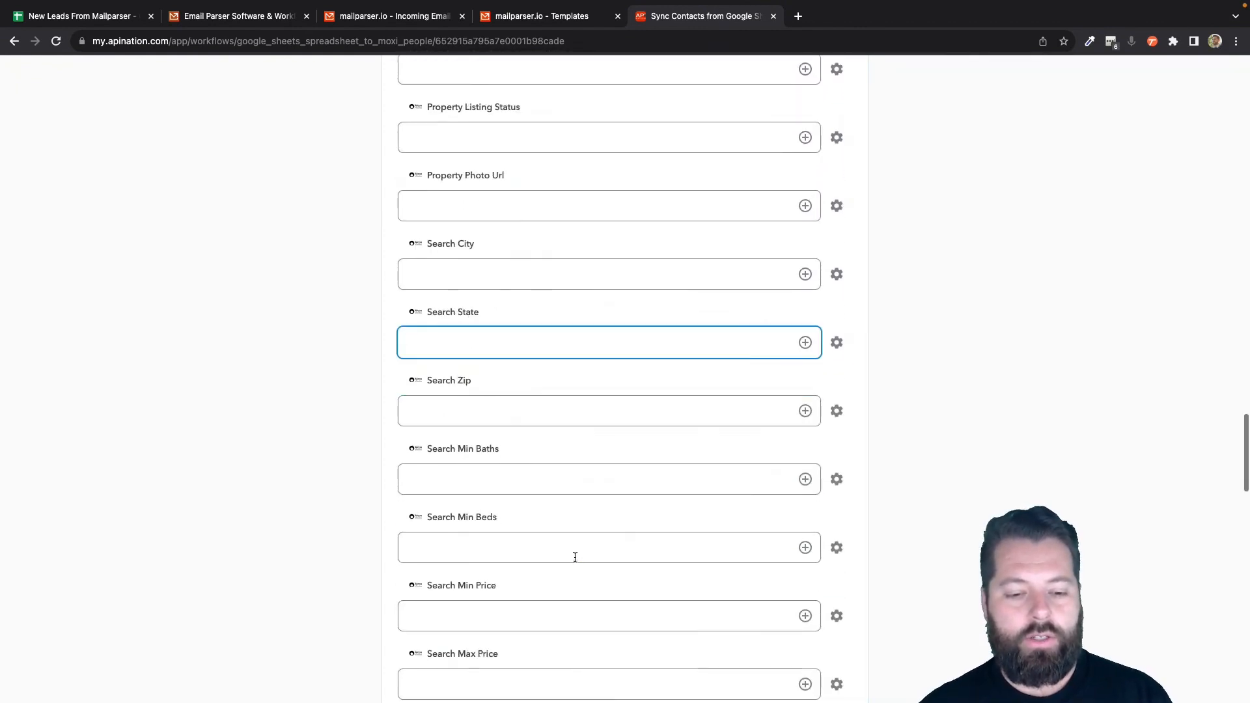
scroll(575, 559, down, 5)
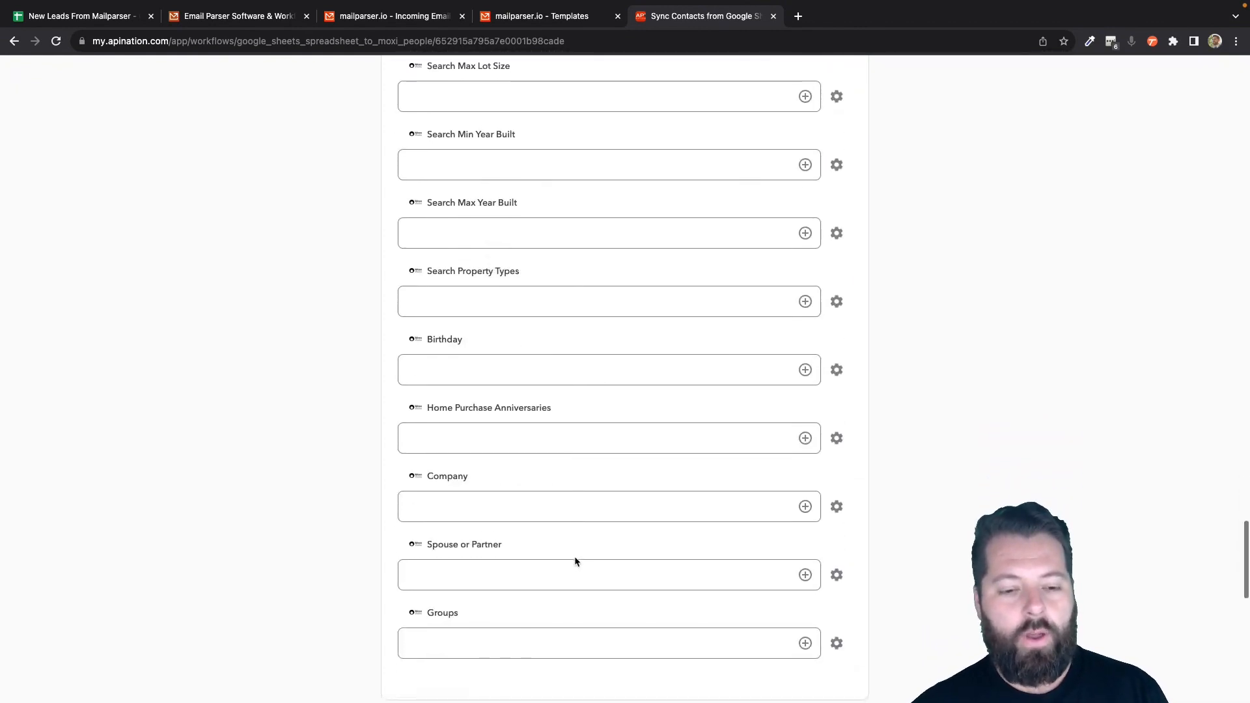
click(444, 440)
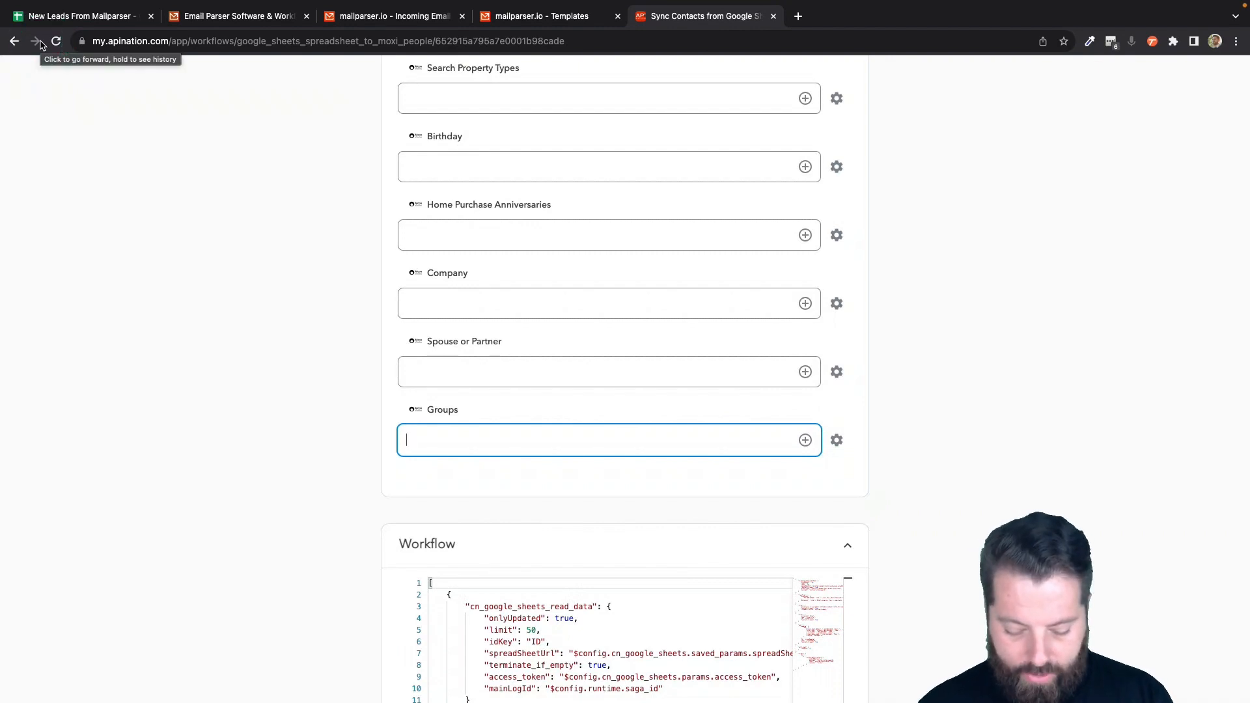
text(HotLead)
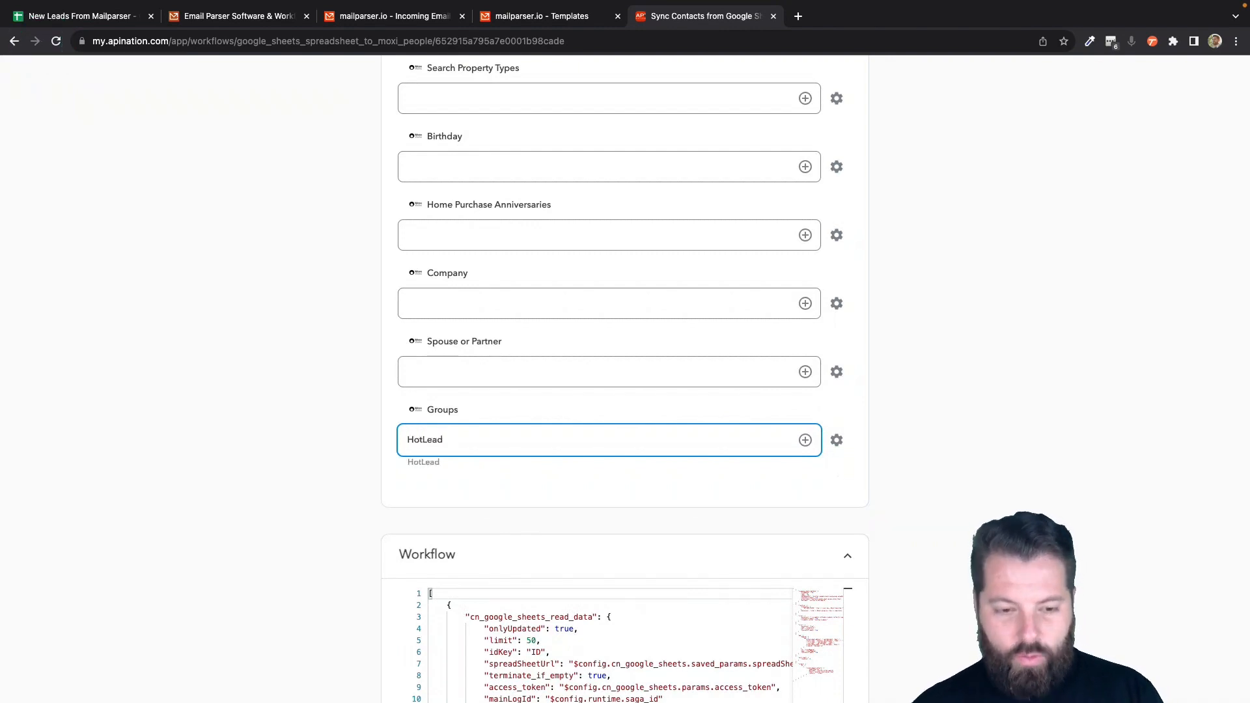
text(s)
key(BackSpace)
key(BackSpace)
key(BackSpace)
key(BackSpace)
scroll(625, 377, down, 1)
key(BackSpace)
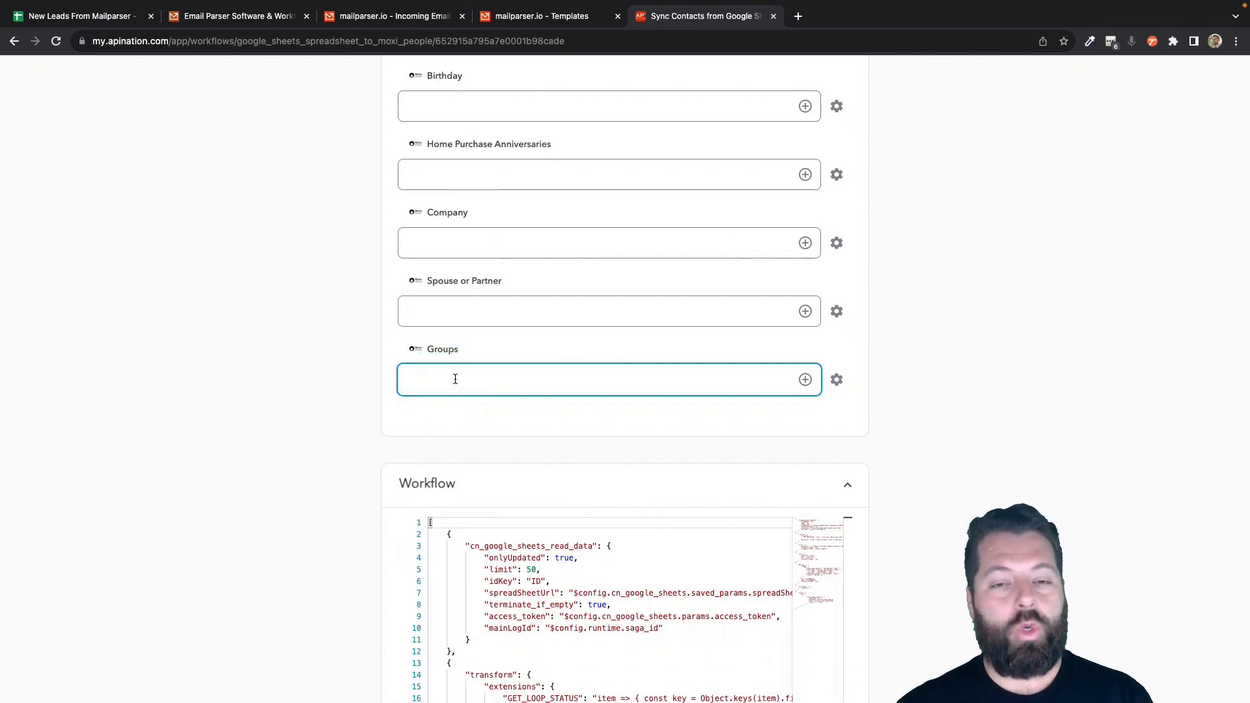
Turn on the Google Sheets to MoxiWorks contact sync
scroll(630, 416, up, 20)
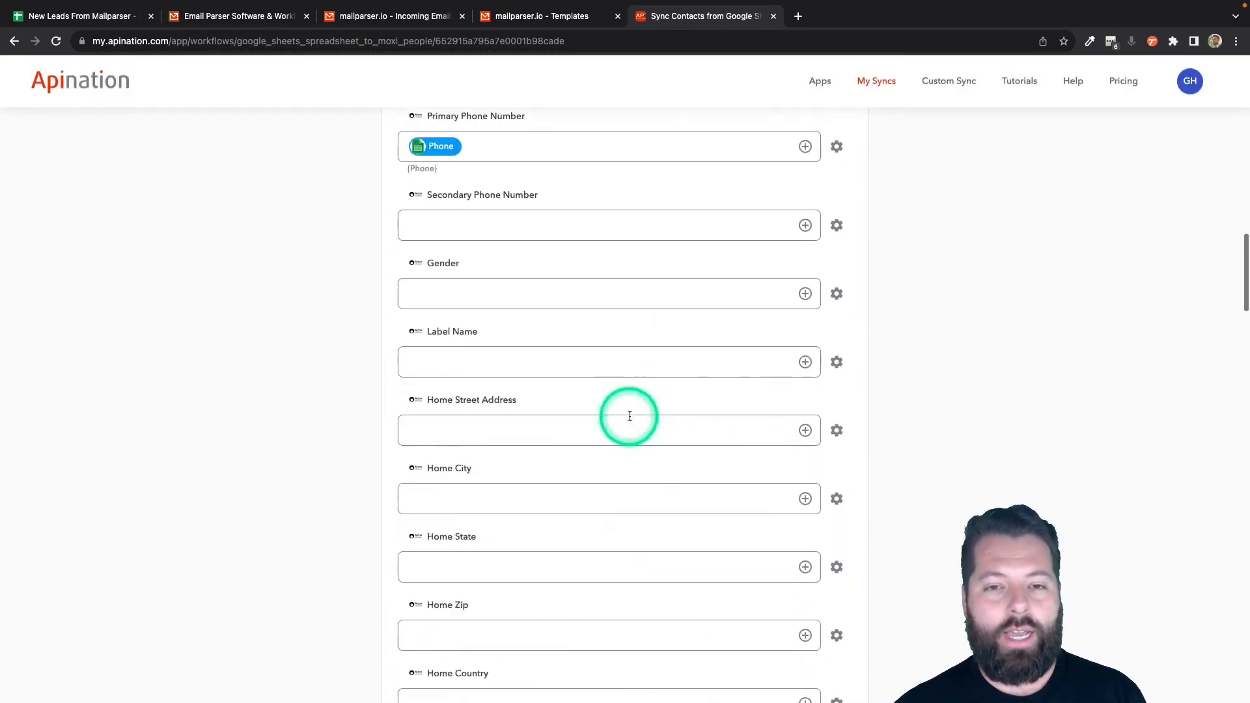
scroll(630, 415, up, 15)
click(615, 247)
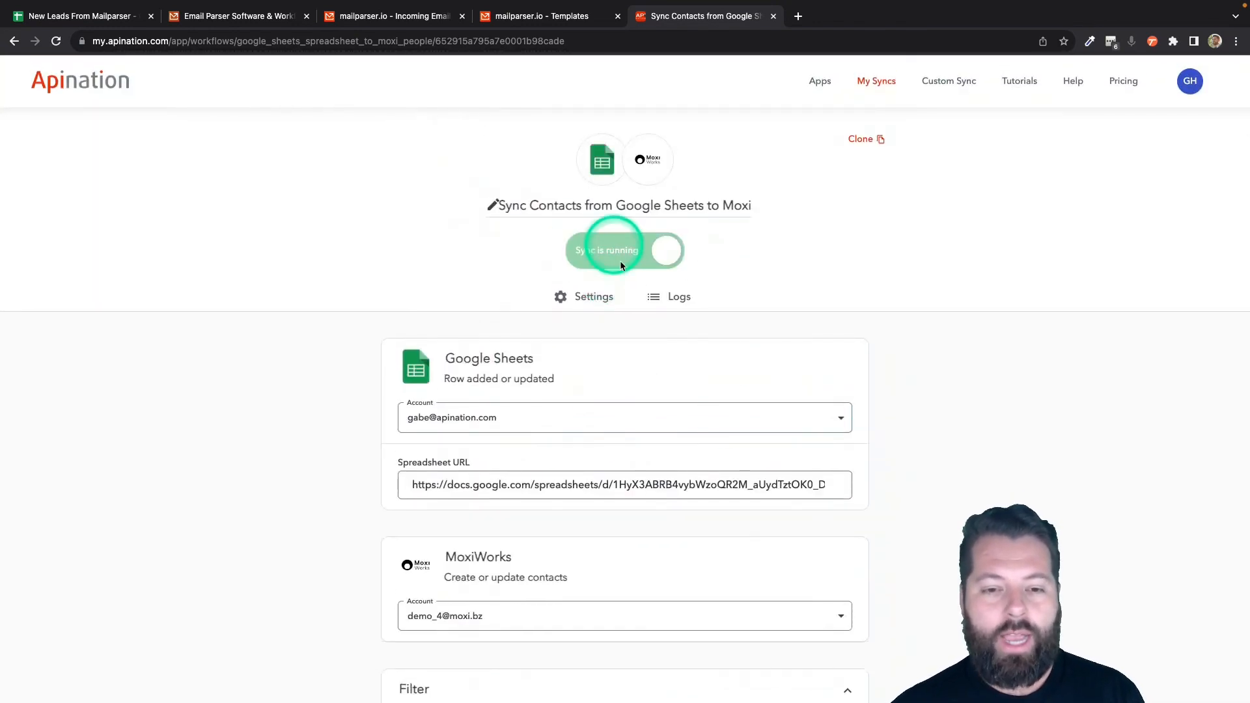
click(729, 418)
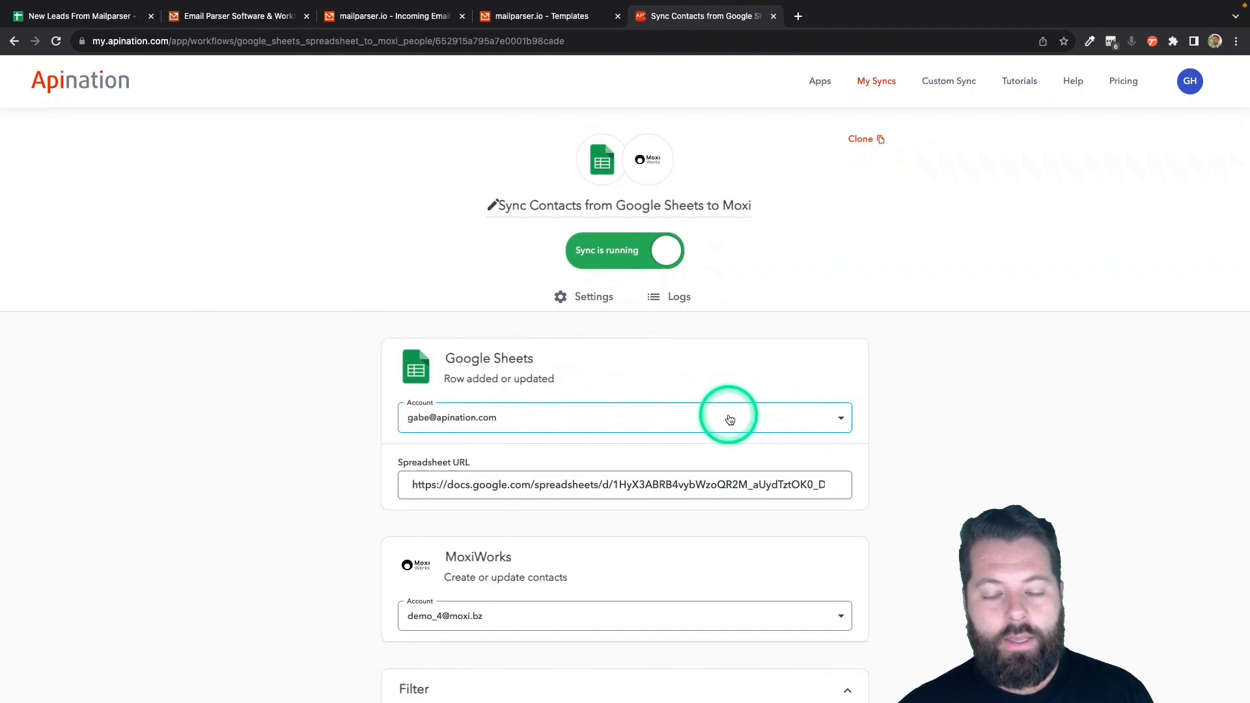